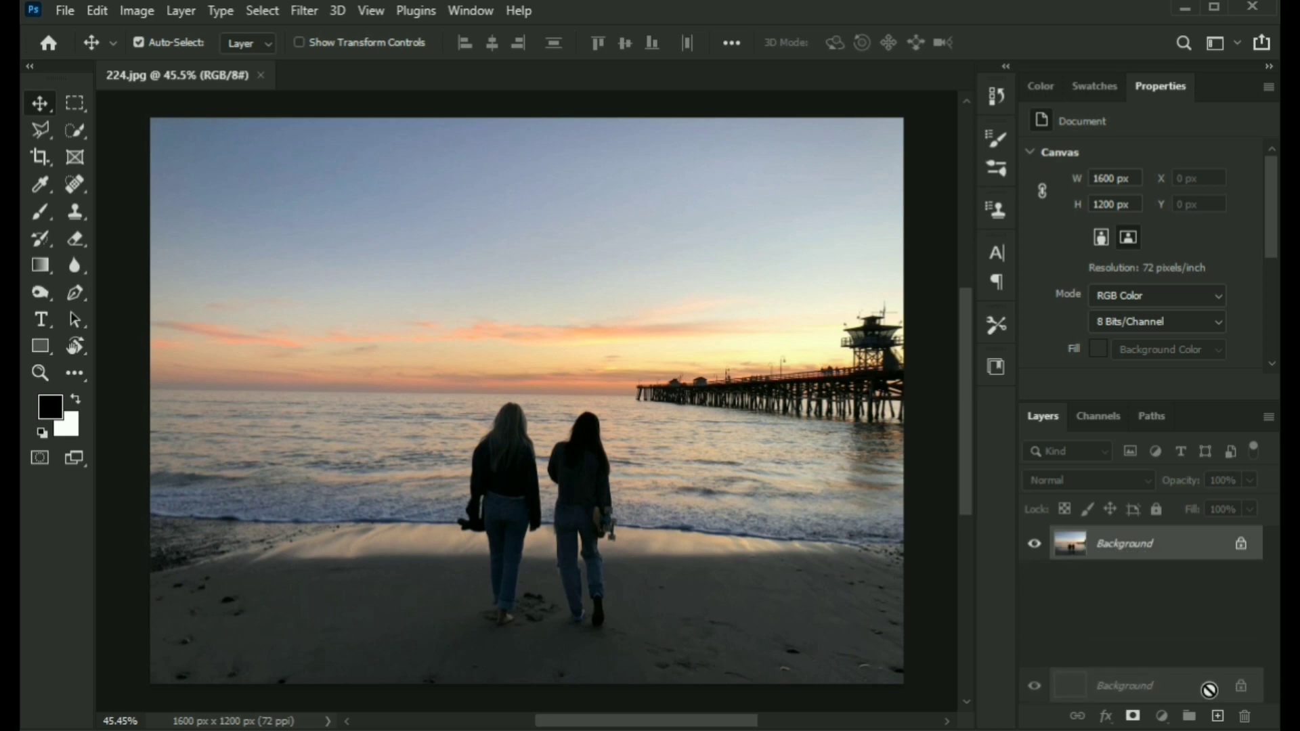
Convert the Background copy layer to a smart object and open the Camera Raw Filter on it.
right_click(1144, 547)
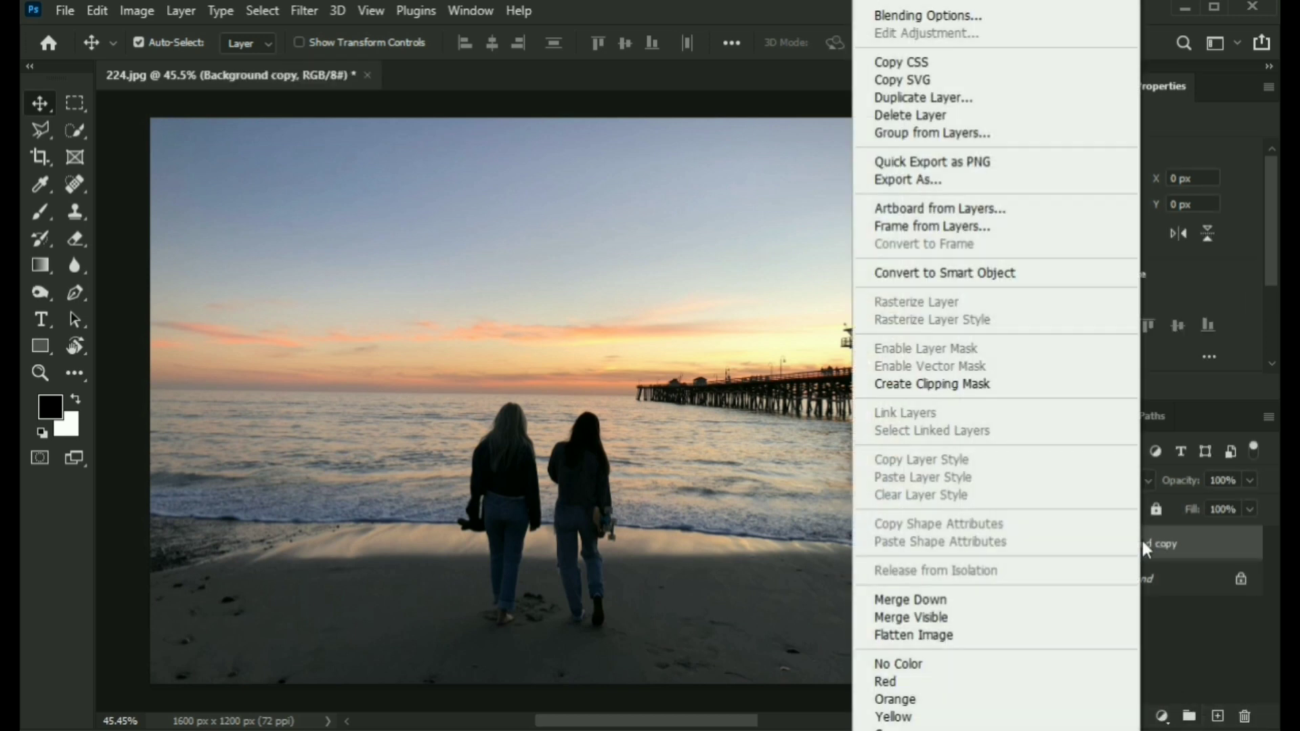
left_click(962, 274)
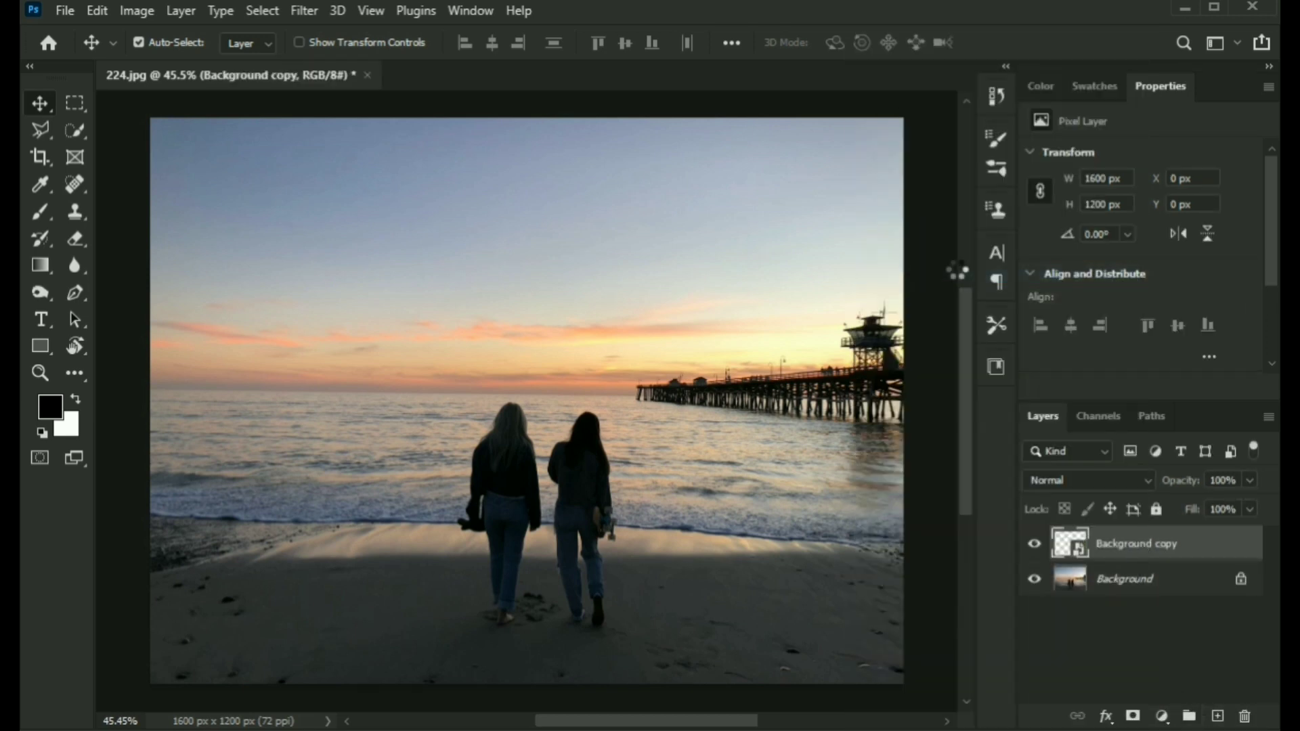
left_click(311, 11)
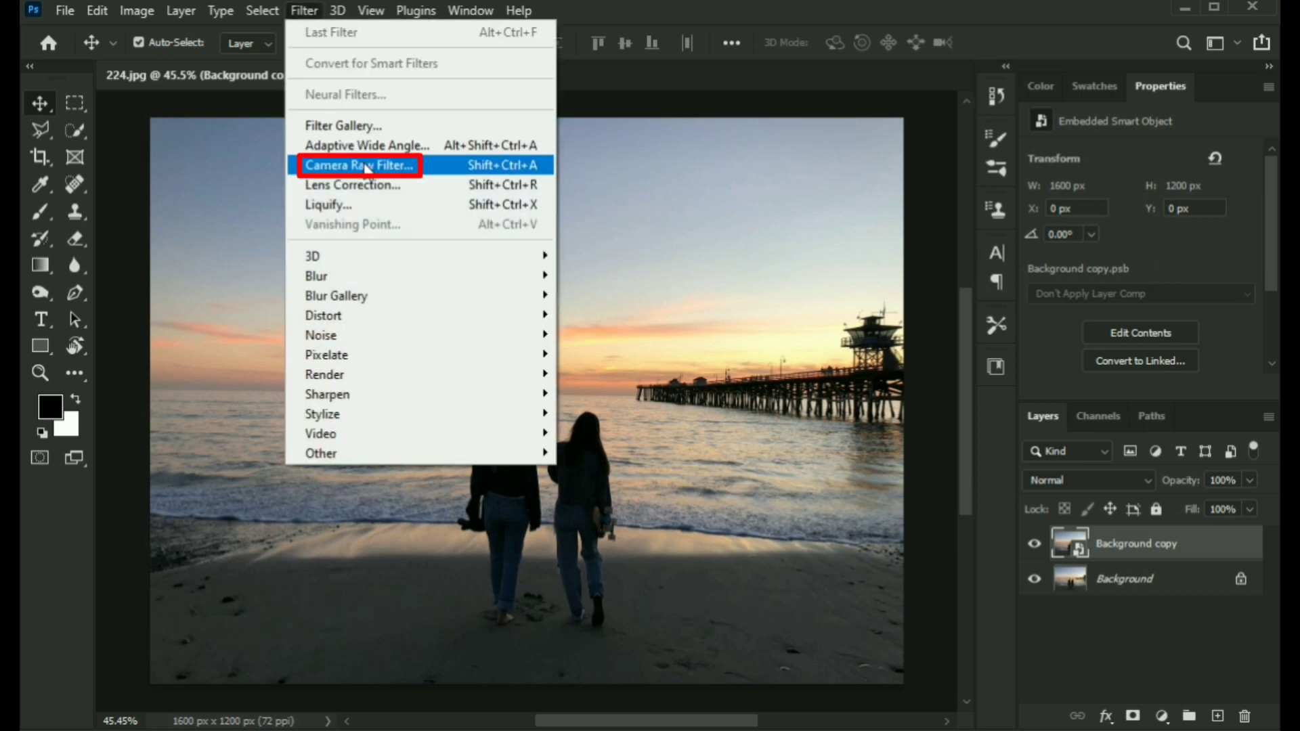
left_click(365, 166)
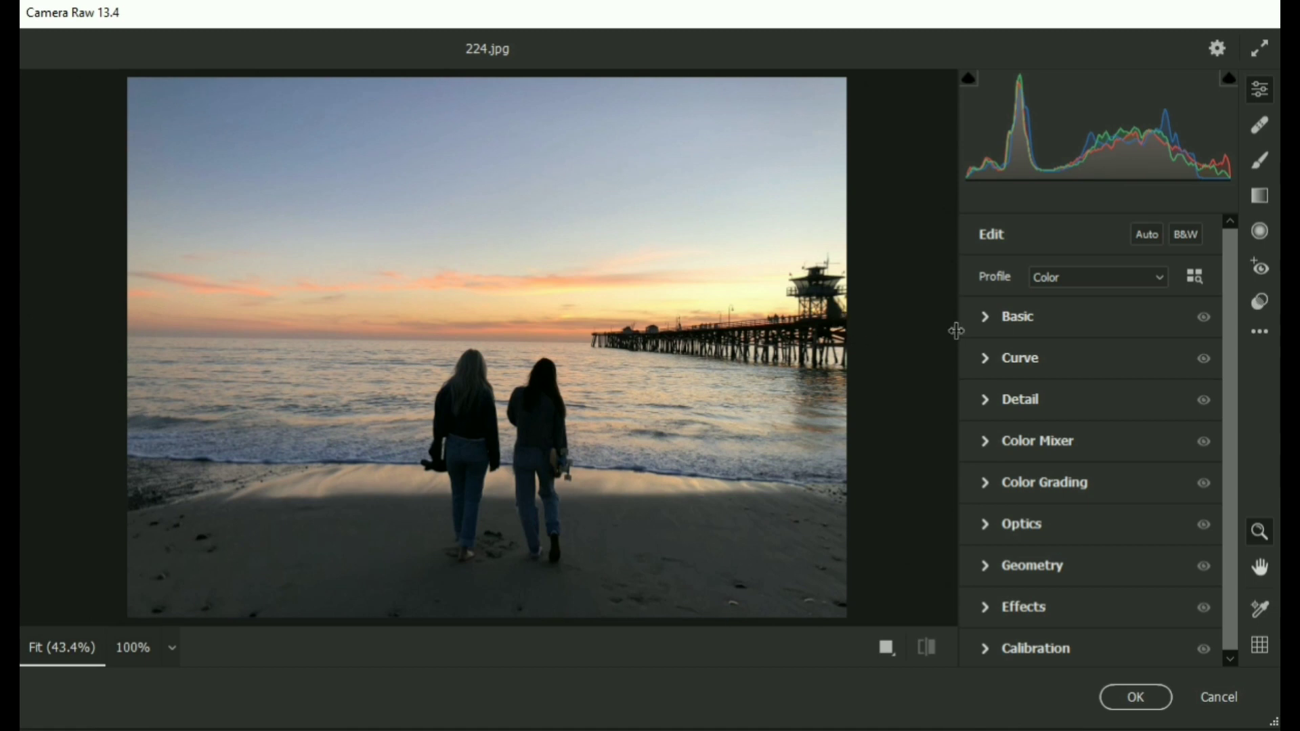
In the Basic section, set Exposure to -0.15, Contrast to +8 and Highlights to -73.
left_click(990, 319)
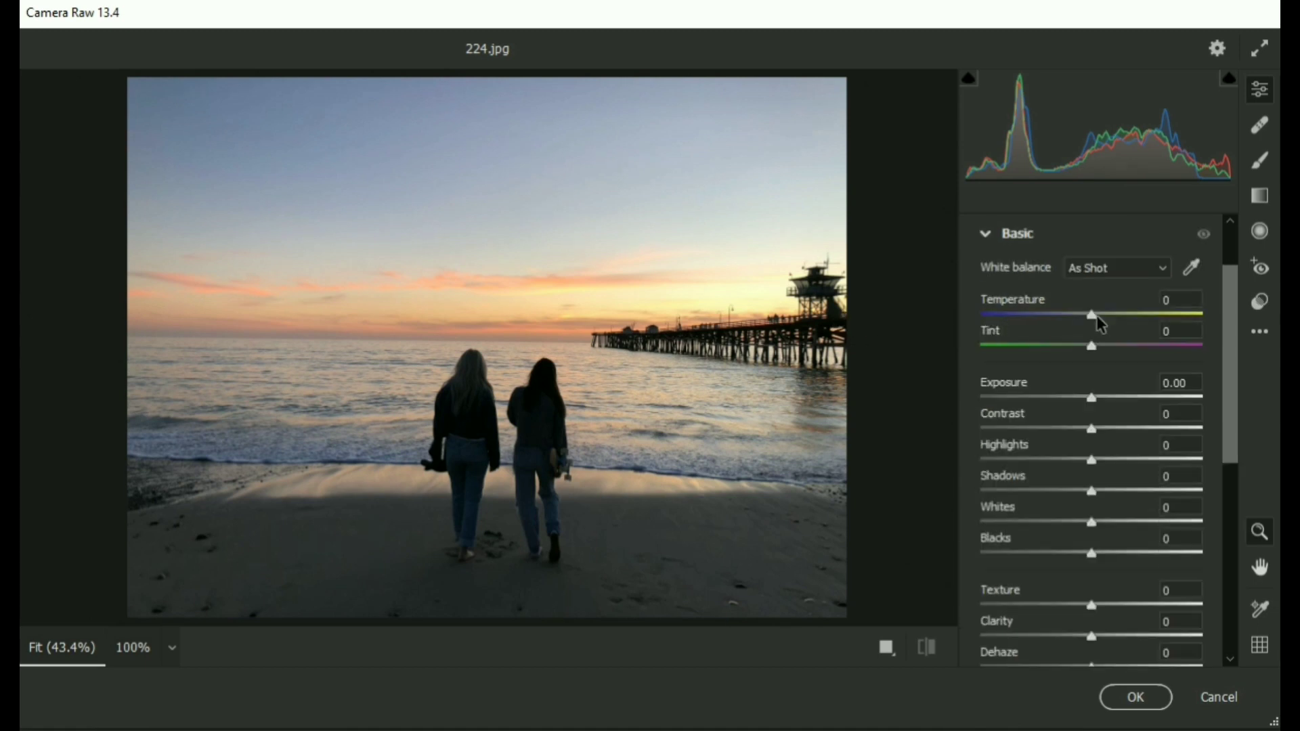
left_click_drag(1098, 316, 1105, 346)
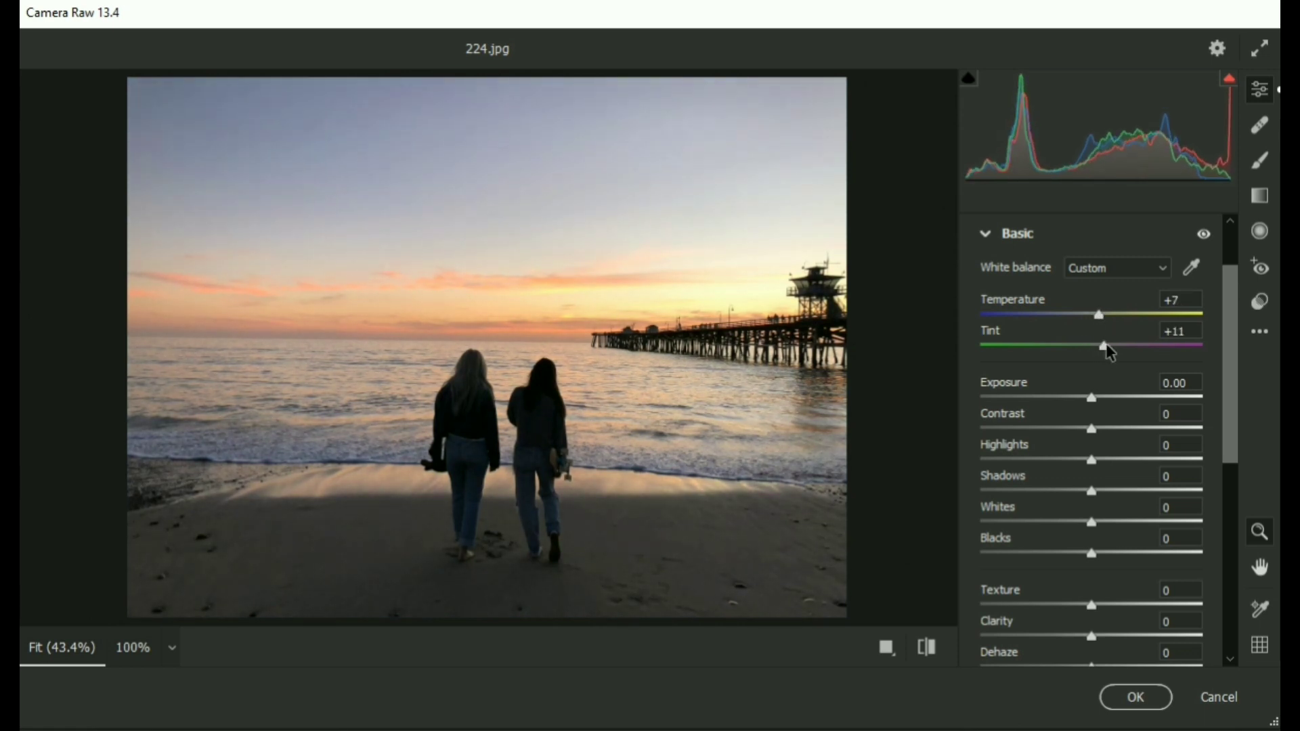
left_click_drag(1099, 405, 1011, 466)
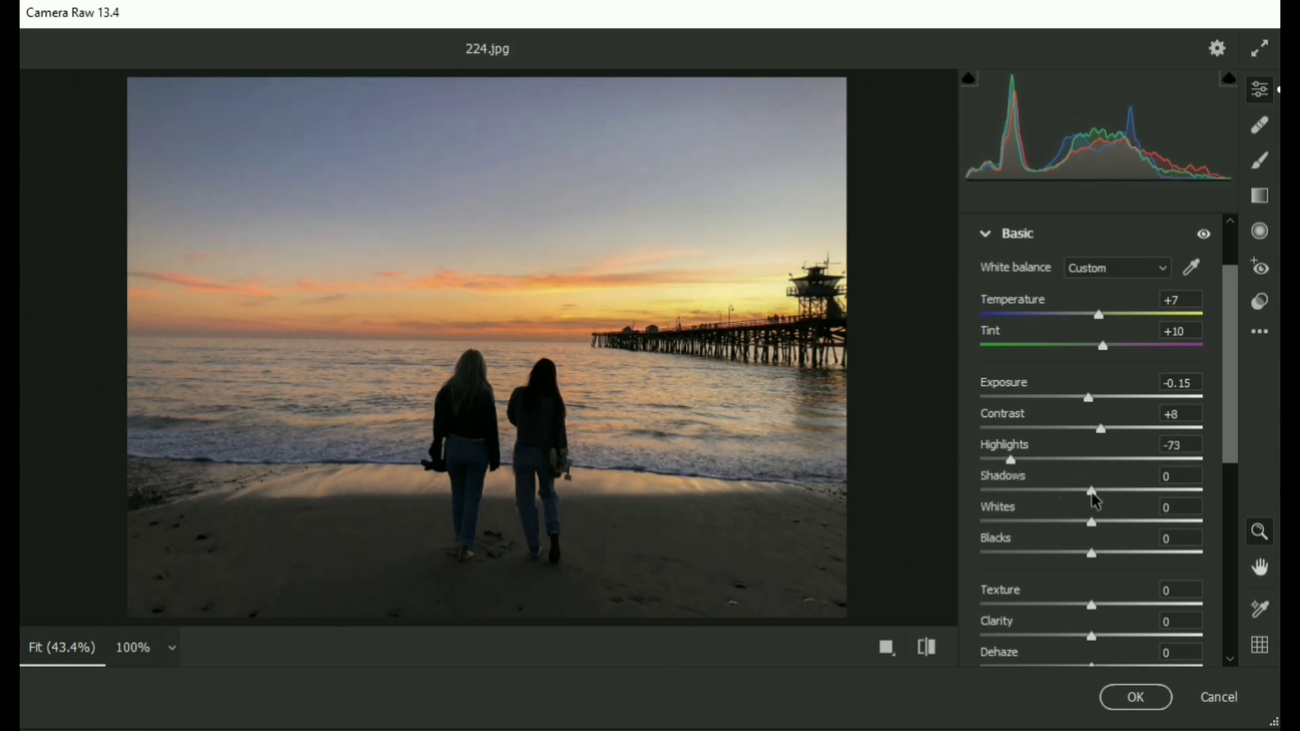
Set Temperature to -3, Tint to +19, Shadows to +53, Whites to +31 and Blacks to -39.
left_click_drag(1101, 499, 1071, 559)
left_click_drag(1098, 317, 1115, 358)
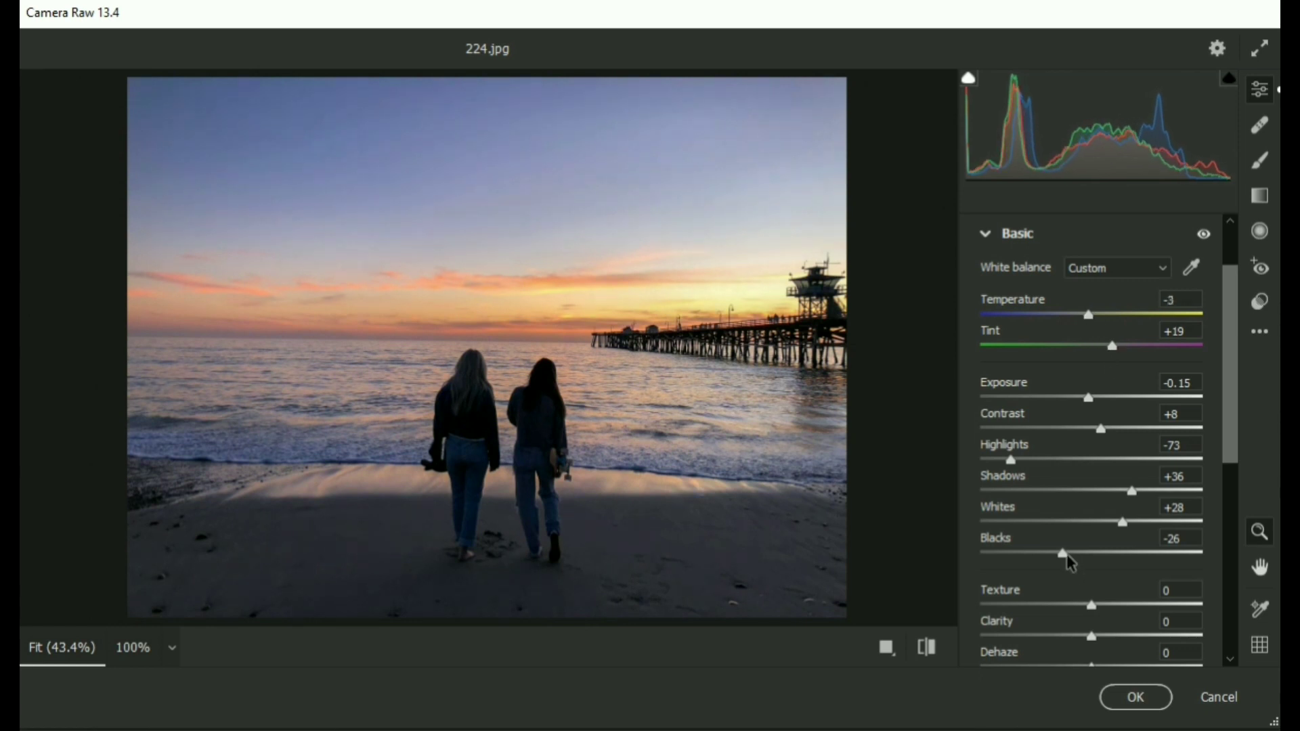
left_click_drag(1068, 556, 1051, 558)
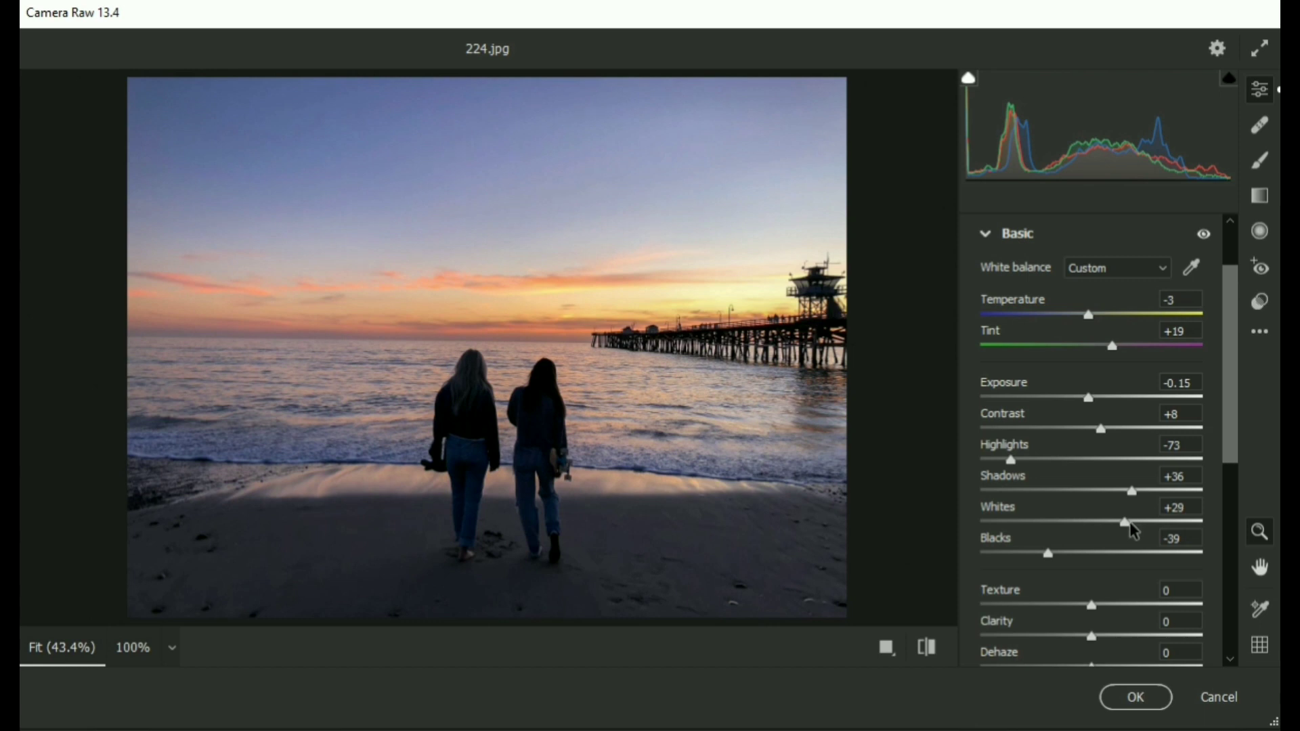
left_click_drag(1135, 532, 1156, 496)
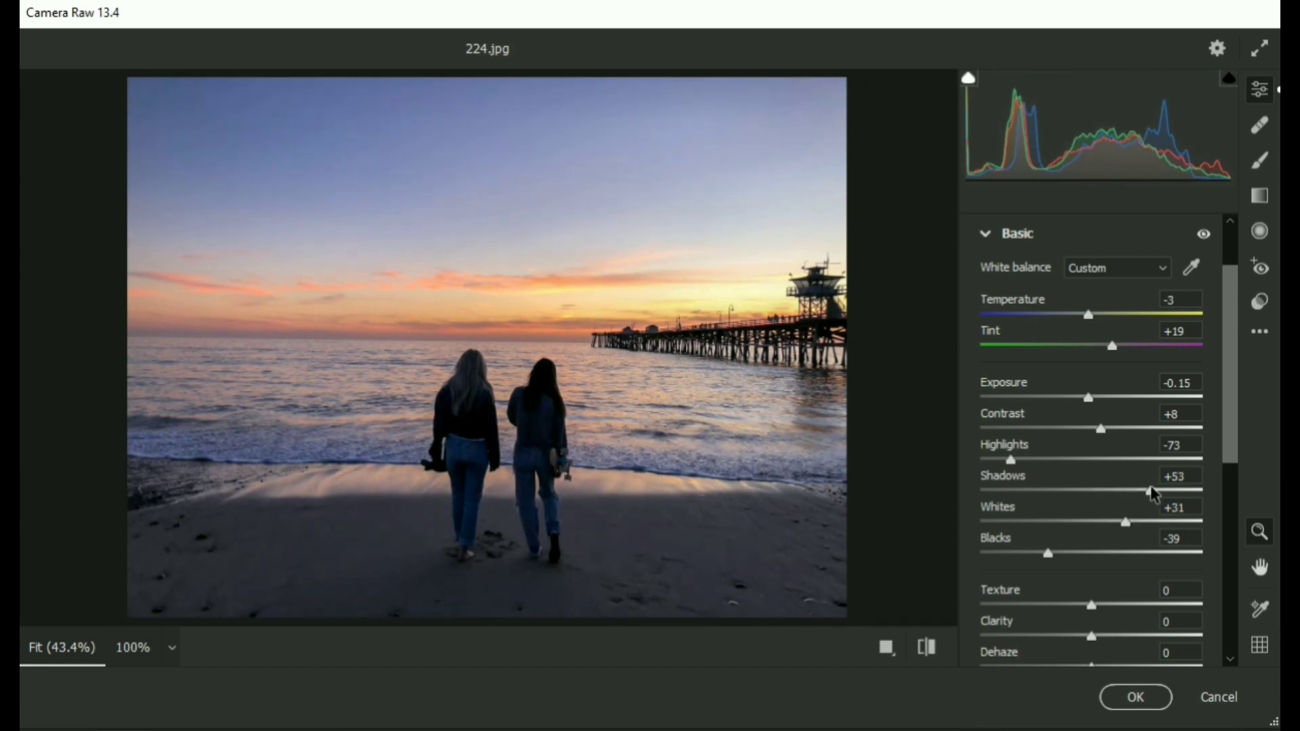
Set Texture to +9, Clarity to +6 and Dehaze to +5, and raise Vibrance and Saturation slightly.
scroll(1136, 480, "down", 5)
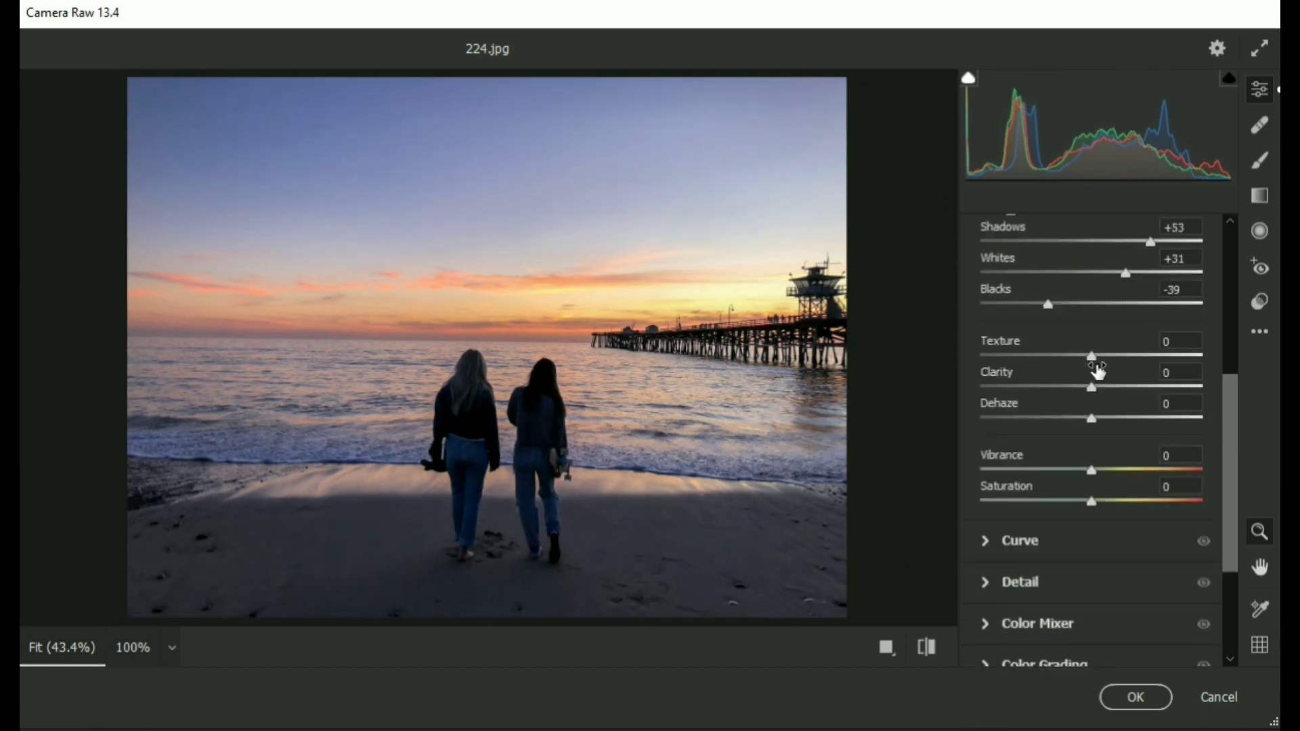
left_click_drag(1096, 359, 1104, 426)
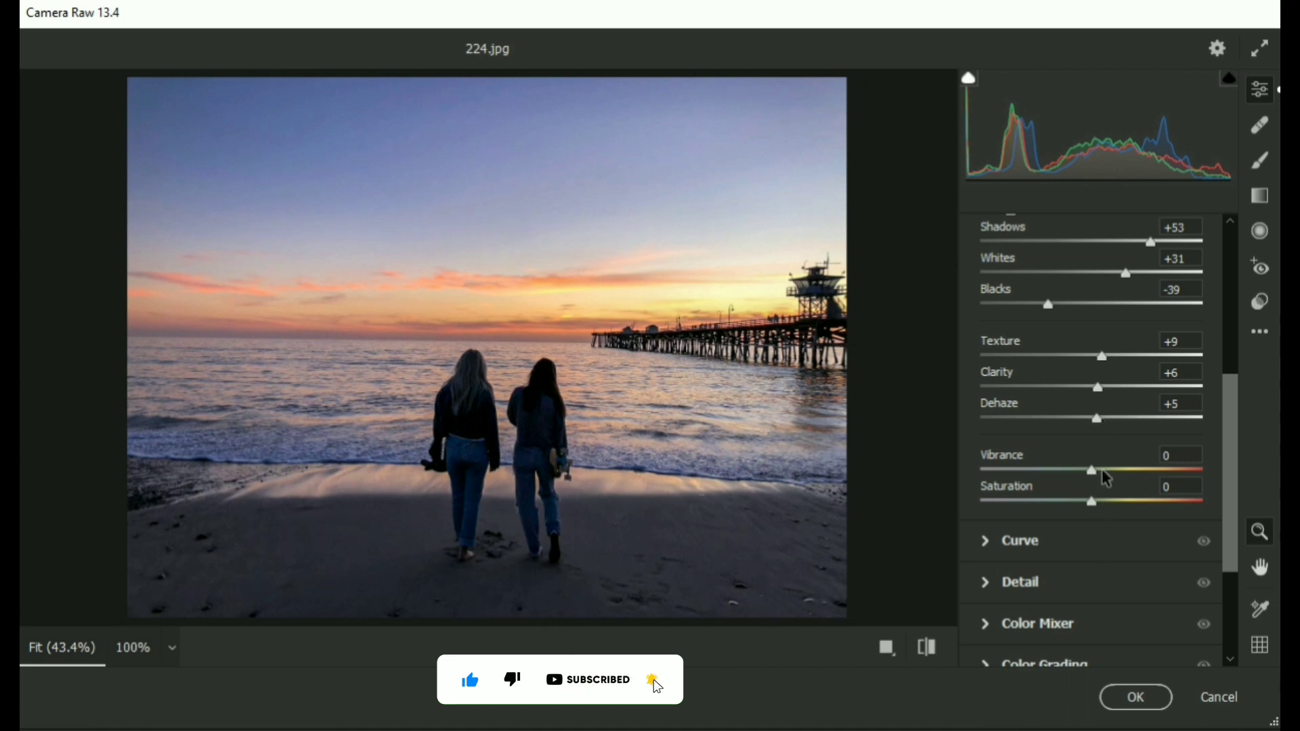
left_click_drag(1093, 471, 1103, 501)
Open the Curve section and add point curve points at input 183 / output 189 and input 59 / output 55.
scroll(1064, 390, "up", 5)
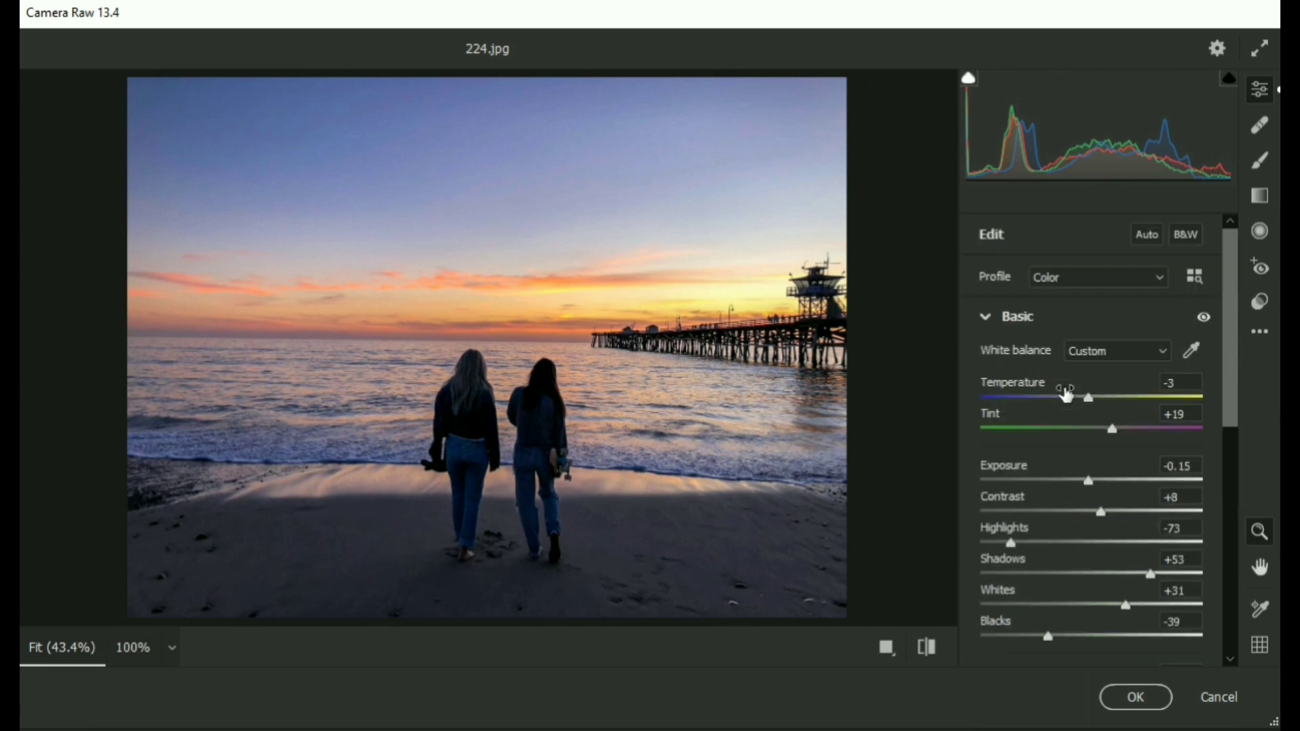
left_click(986, 318)
left_click(985, 364)
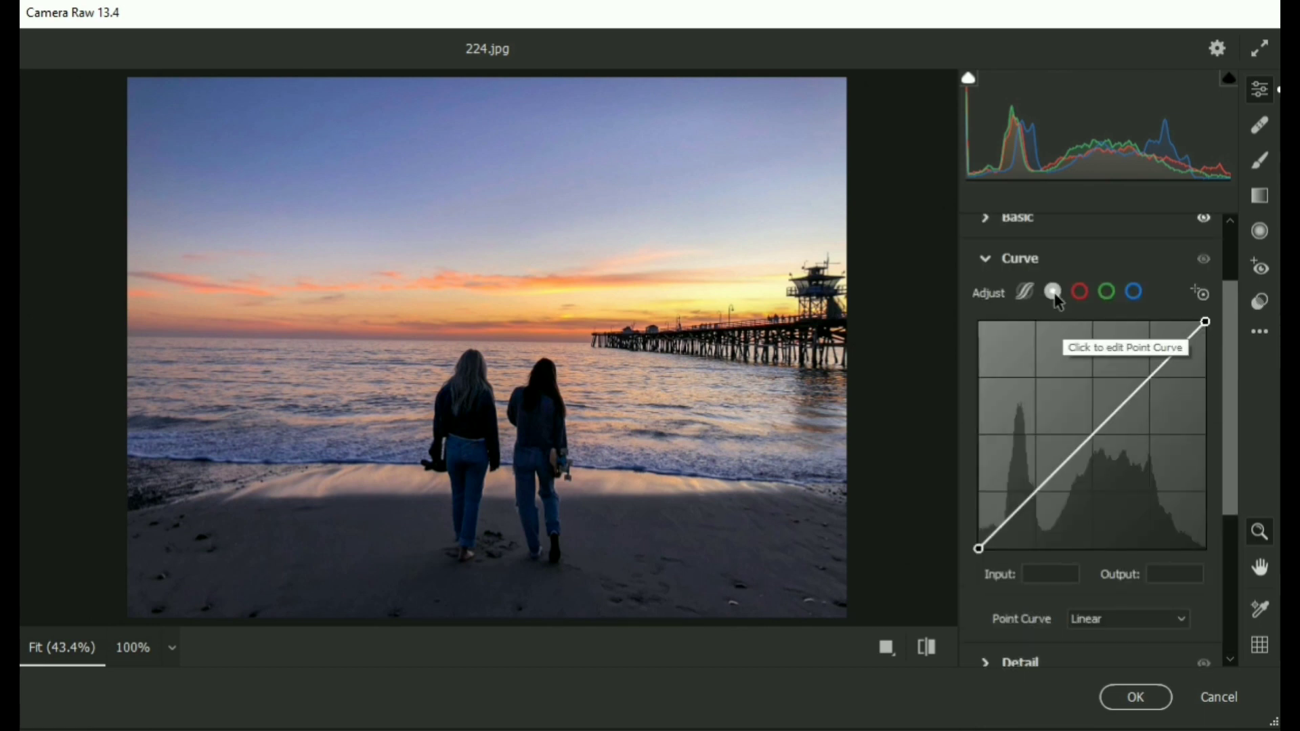
left_click(1144, 381)
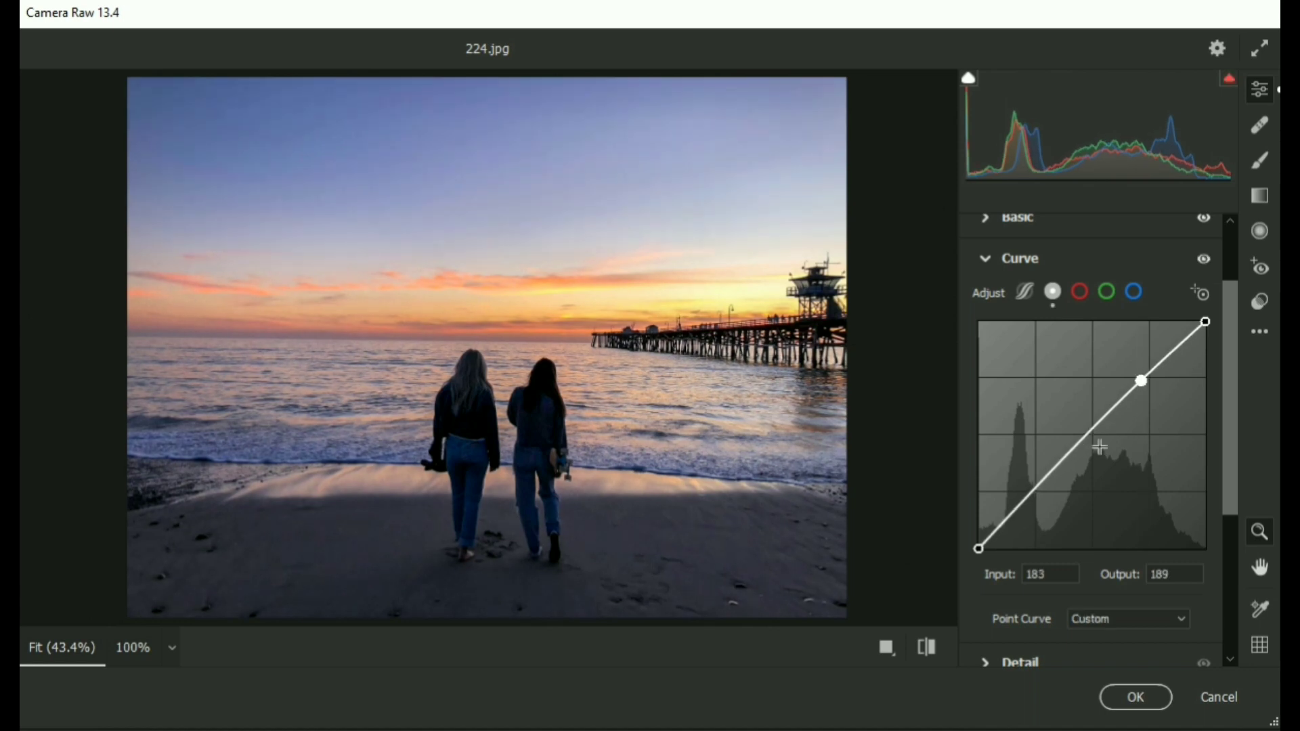
left_click_drag(1027, 497, 1032, 501)
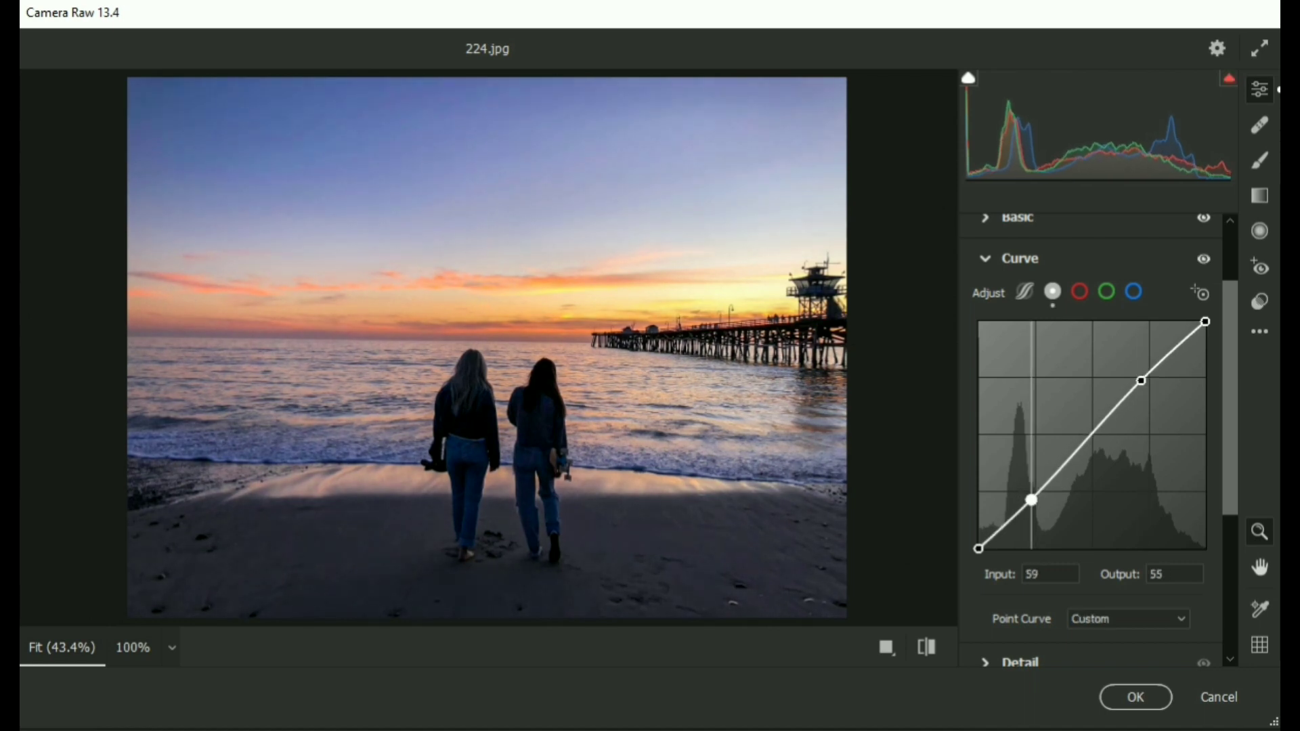
On the red channel curve, add points at input 194 / output 200 and input 55 / output 56.
left_click(1081, 292)
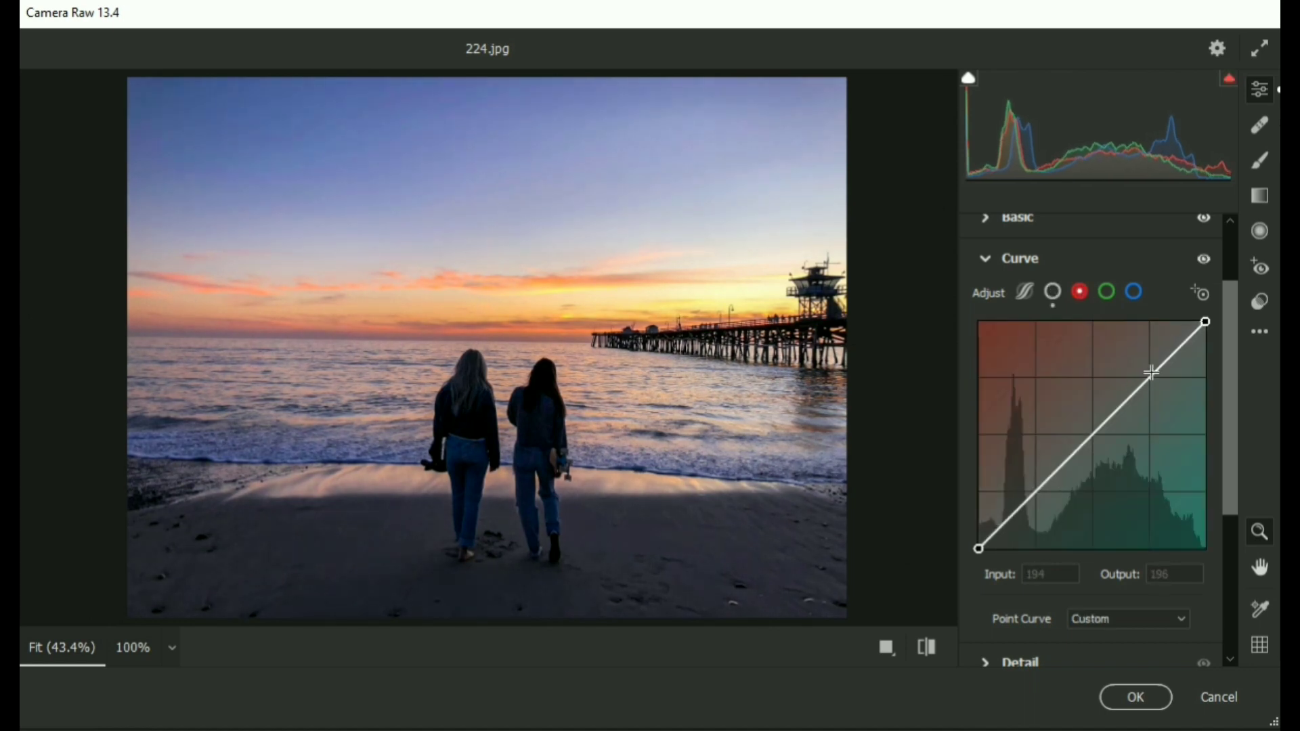
left_click_drag(1154, 372, 1152, 371)
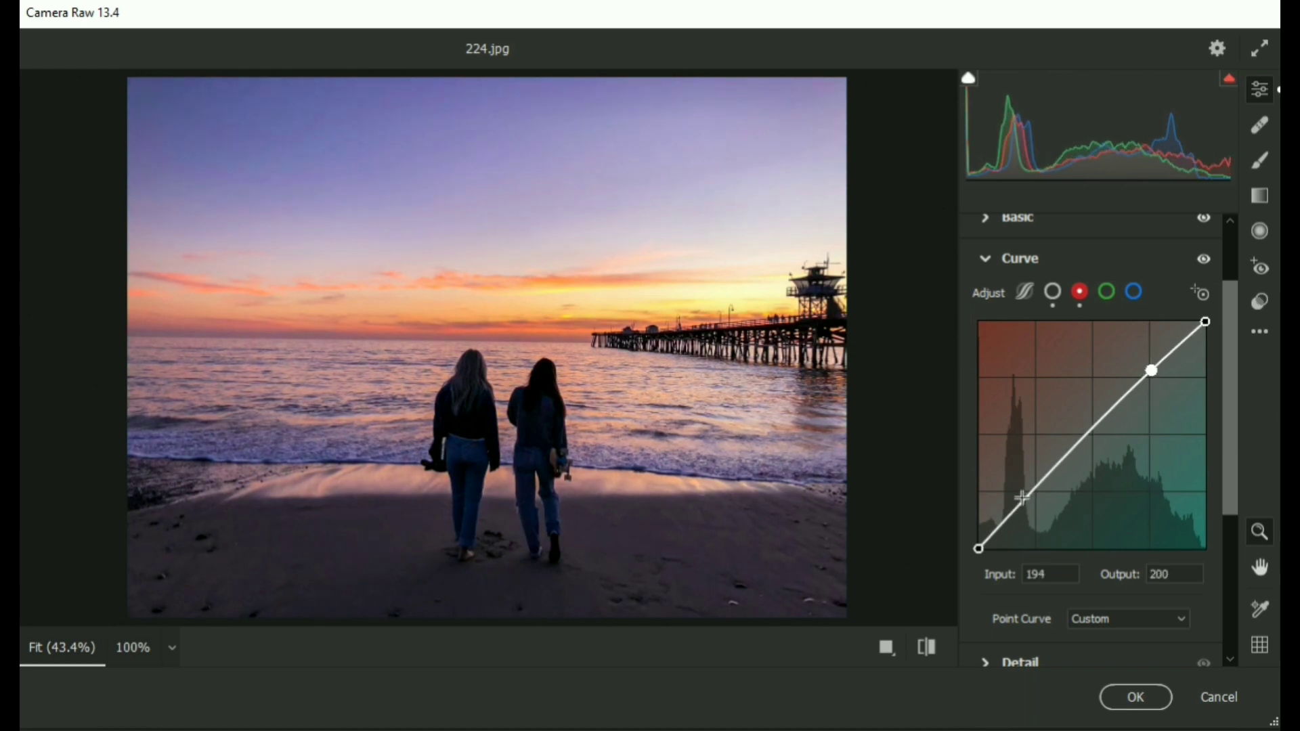
left_click_drag(1024, 499, 1029, 499)
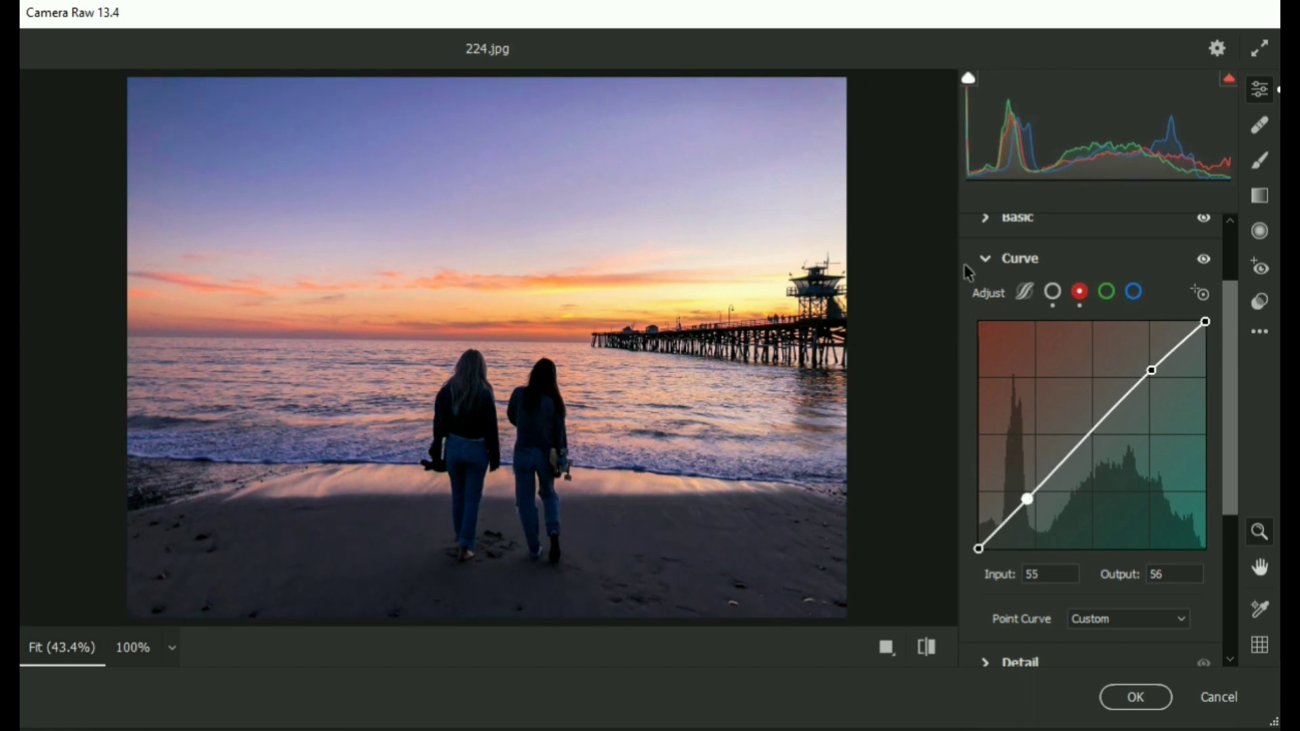
Collapse the Curve section and toggle its effect off and on to compare.
left_click(985, 259)
left_click(1198, 359)
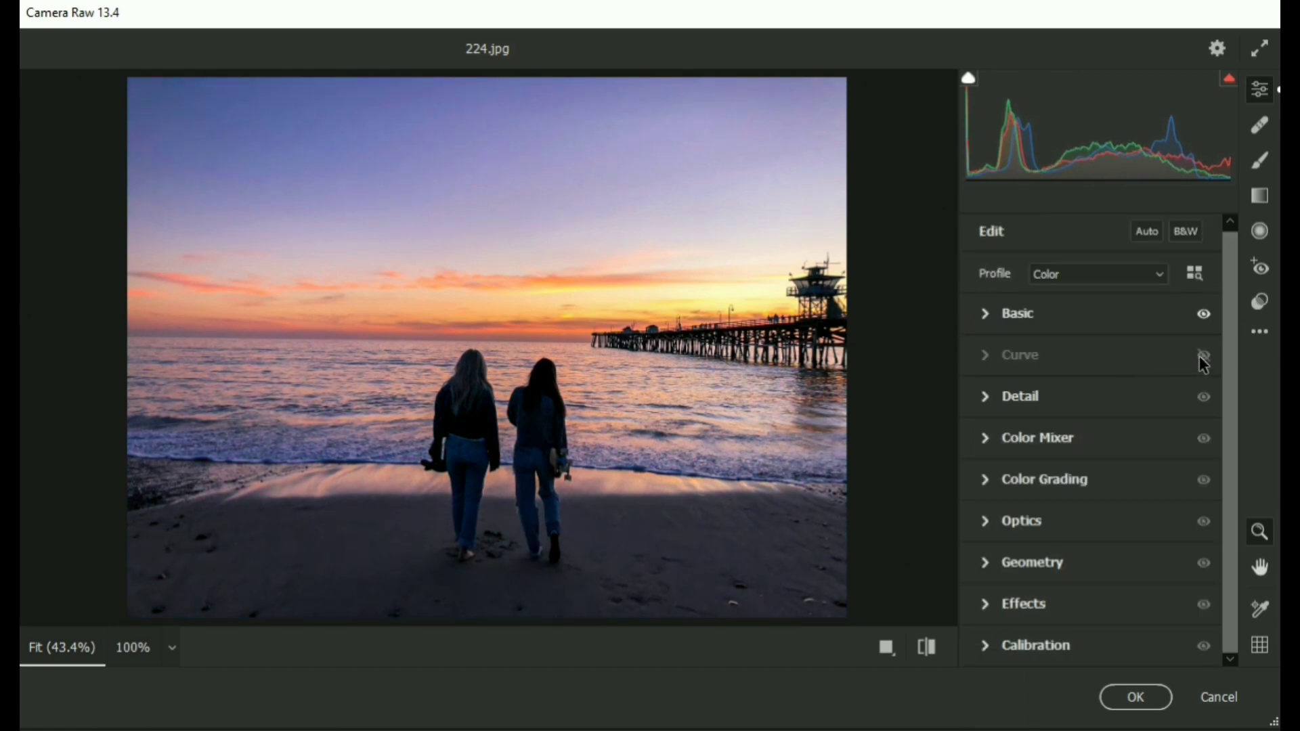
left_click(1197, 358)
In the Detail section, increase Sharpening slightly and adjust Color Noise Reduction, then collapse it.
left_click(990, 399)
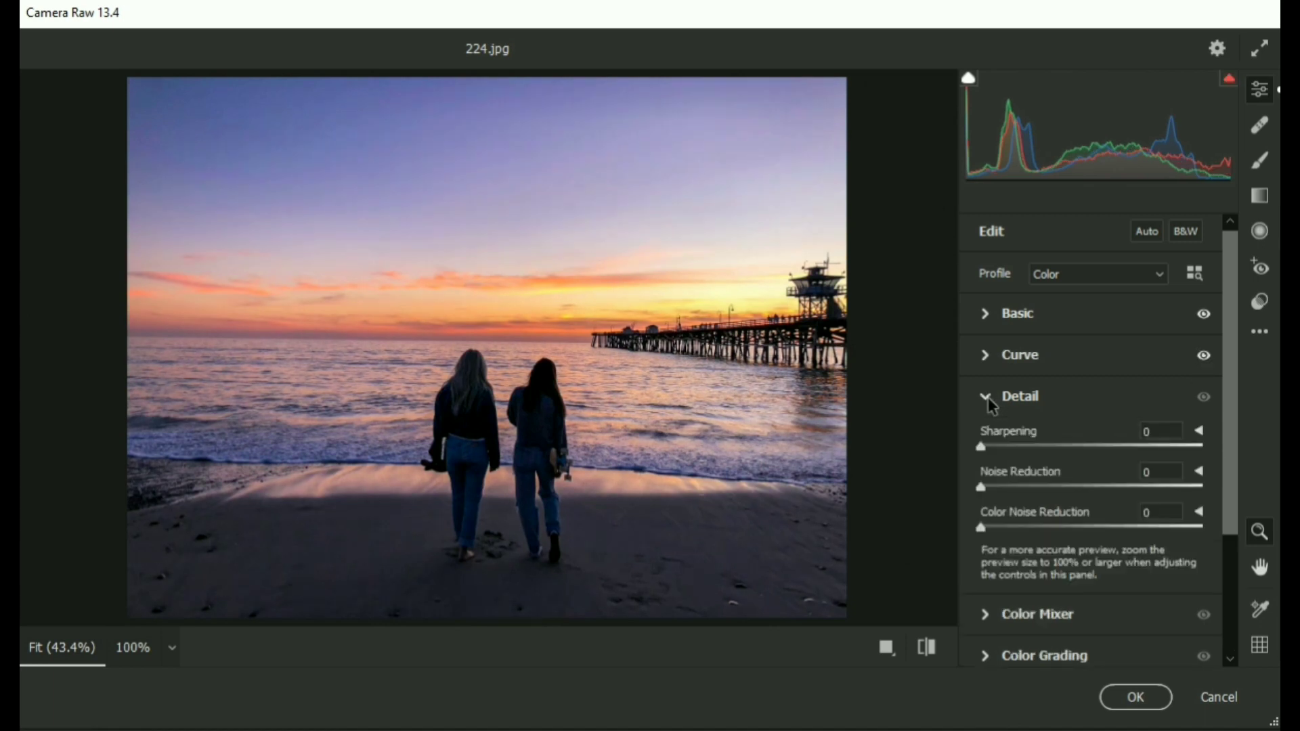
left_click(1150, 425)
key("Up")
key("Up")
left_click(1160, 506)
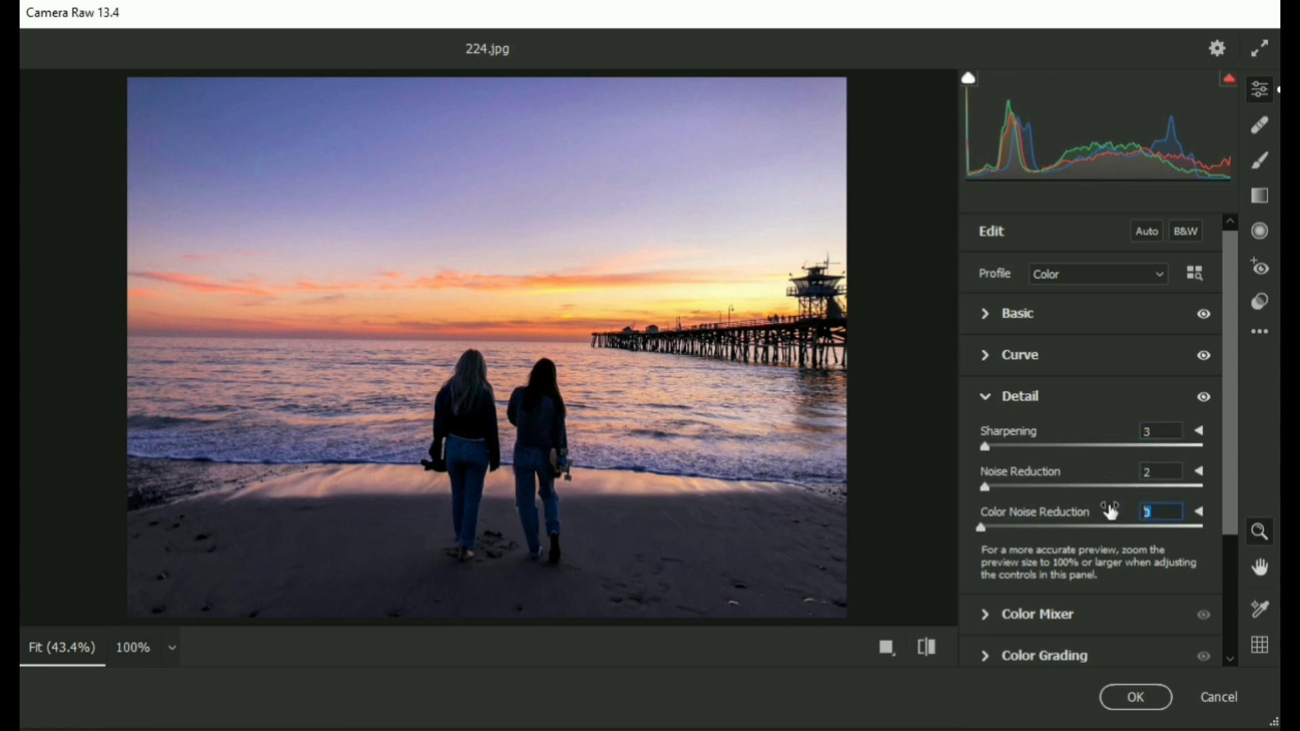
left_click(987, 399)
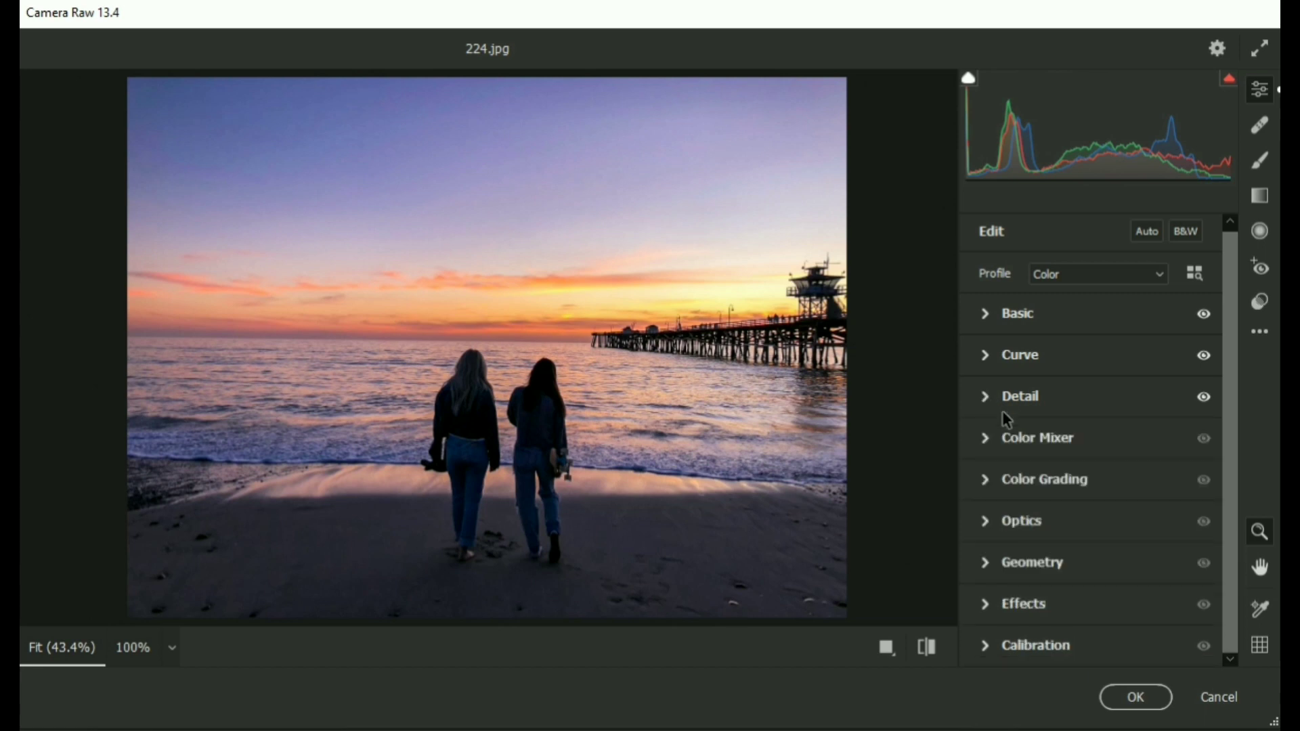
Open Color Grading and tint the midtones to hue 30, saturation 18, nudging the midtone luminance.
left_click(989, 482)
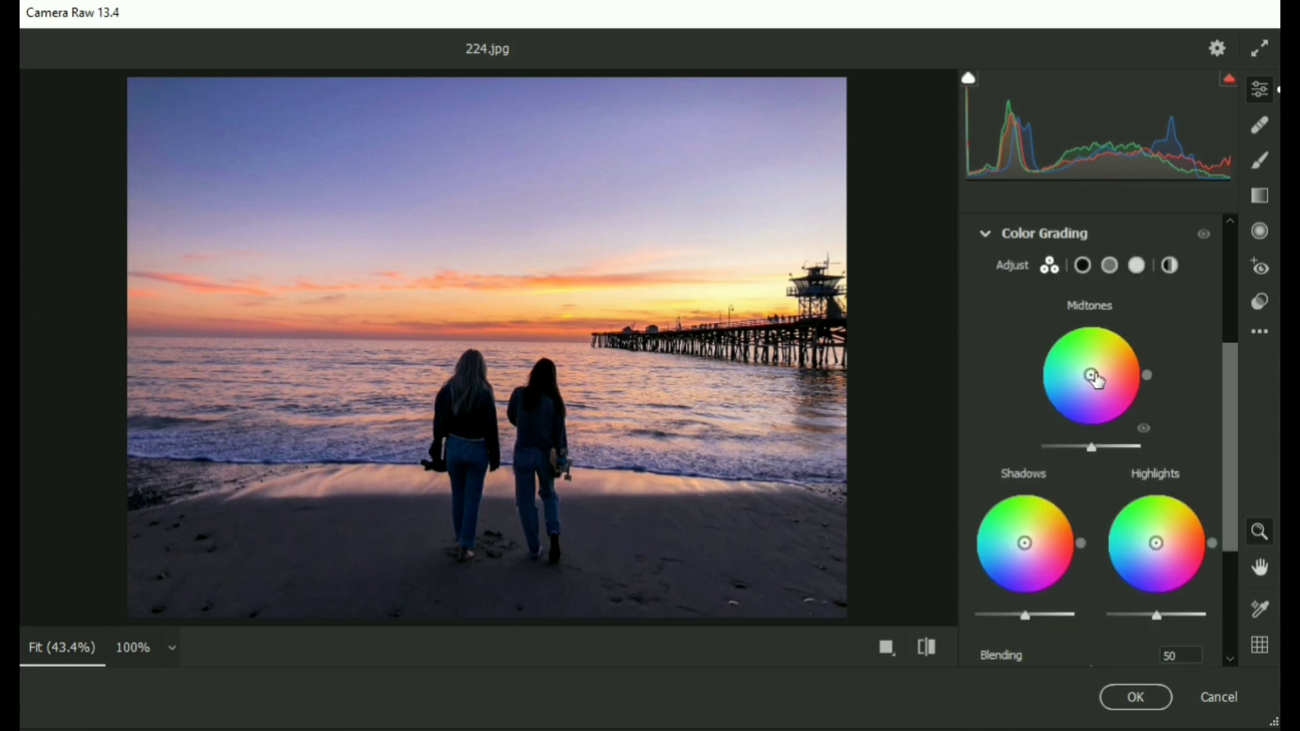
left_click_drag(1091, 375, 1099, 371)
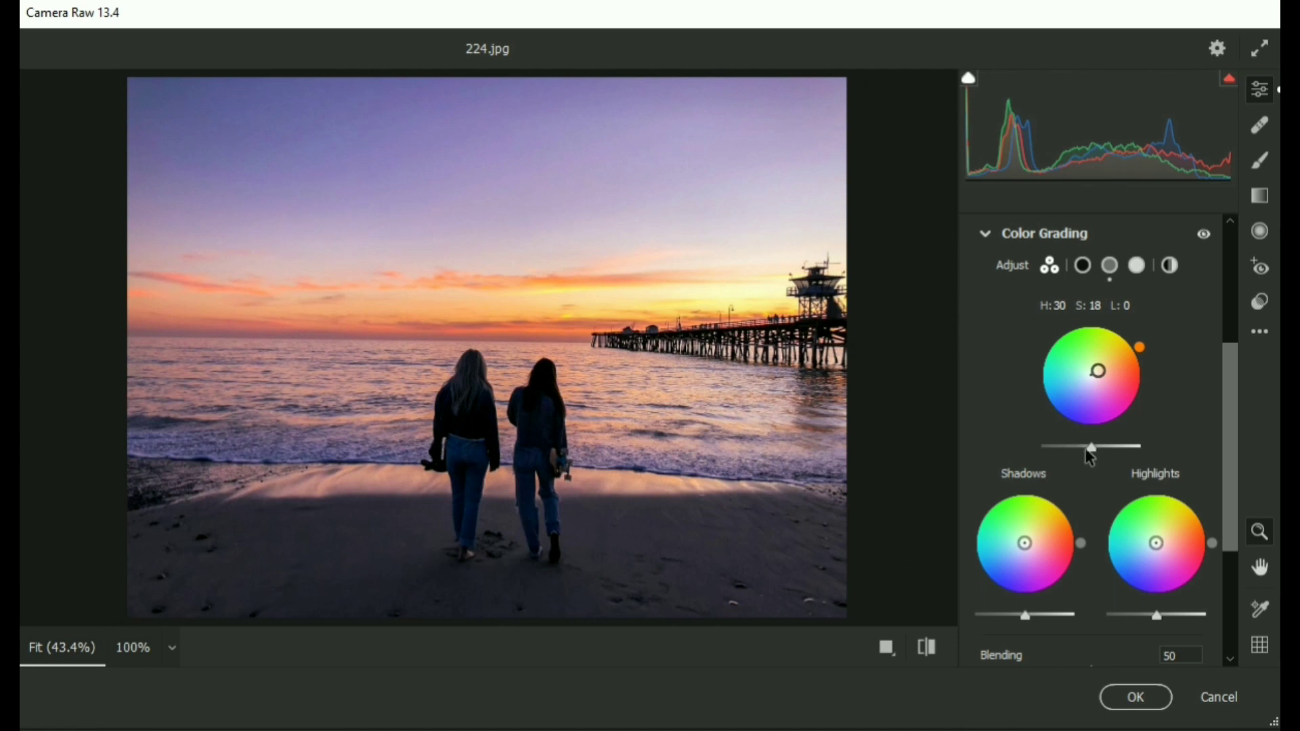
left_click_drag(1091, 449, 1095, 450)
Tint the shadows to hue 30, saturation 18 and the highlights to hue 256, saturation 9.
left_click_drag(1026, 543, 1032, 539)
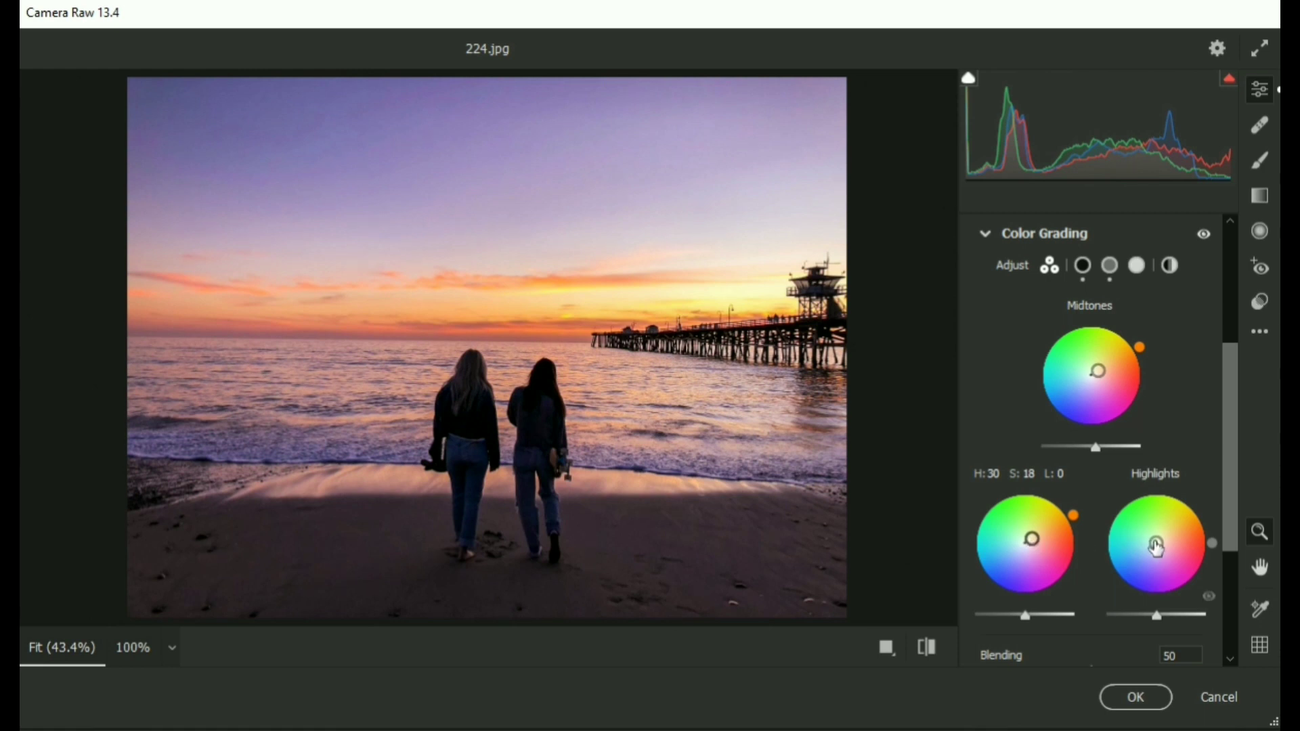
left_click_drag(1157, 543, 1156, 547)
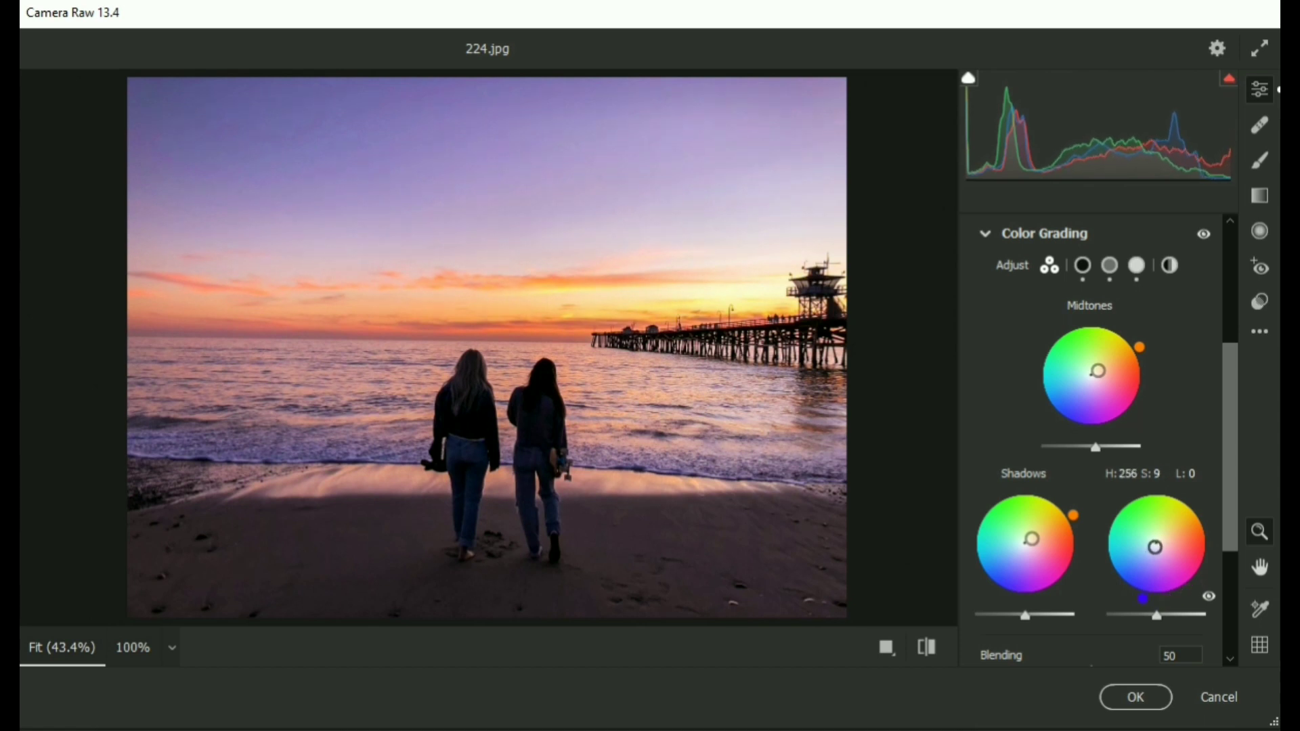
Set the global color grading wheel to hue 27, saturation 16 and collapse Color Grading.
left_click(1168, 273)
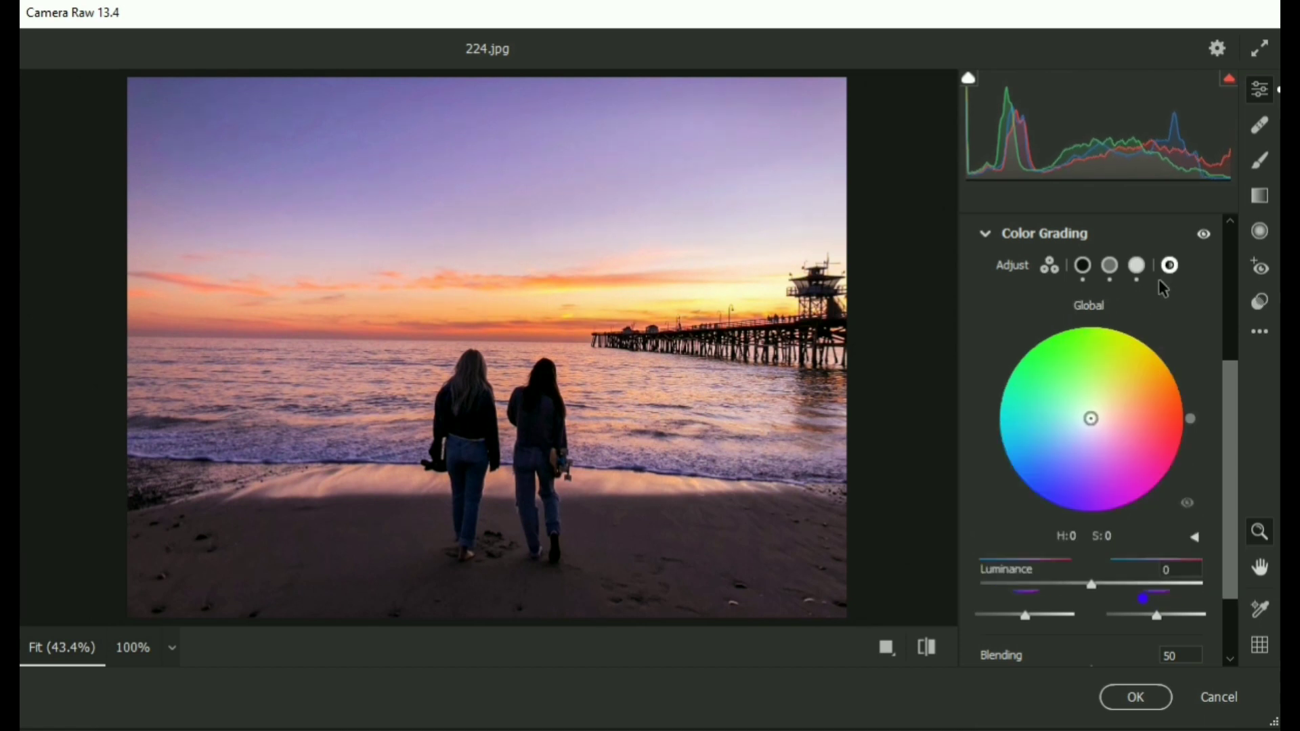
left_click_drag(1091, 420, 1108, 409)
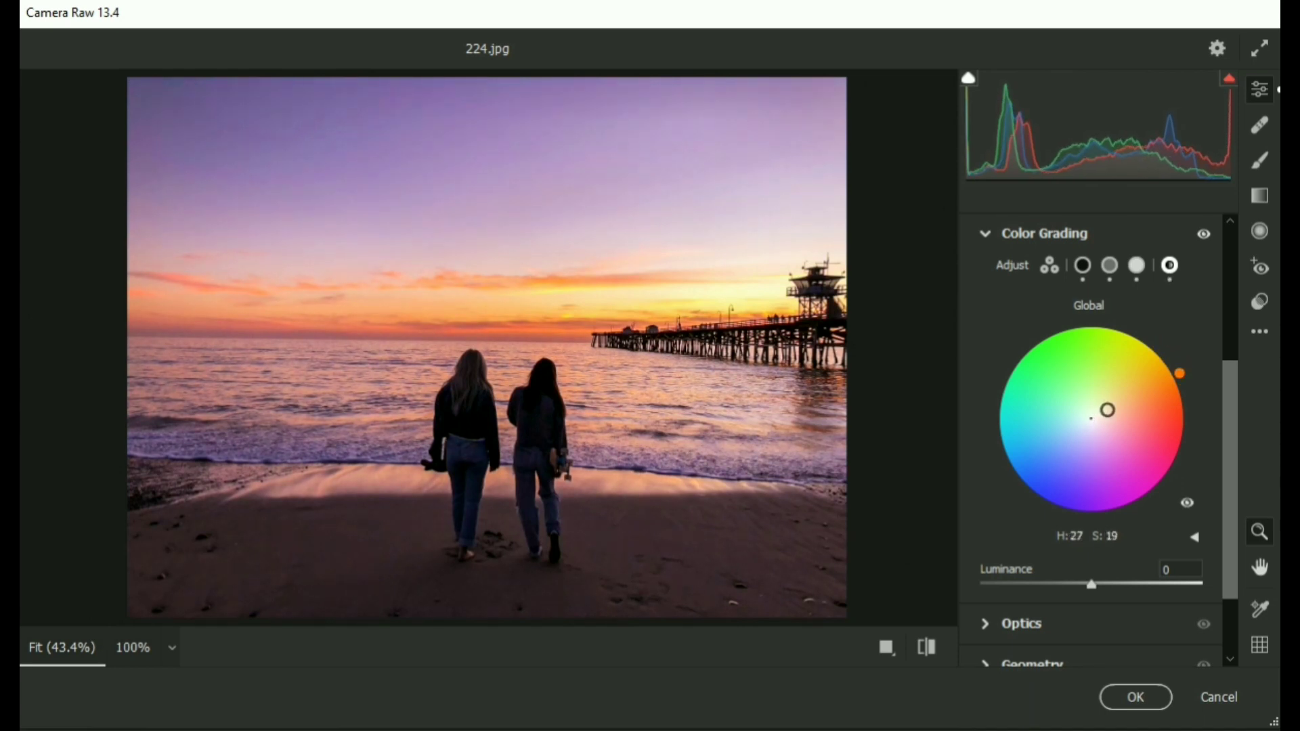
left_click(986, 237)
In the Effects section, set Grain to 2 and Vignetting to -3.
left_click_drag(1205, 482, 1202, 481)
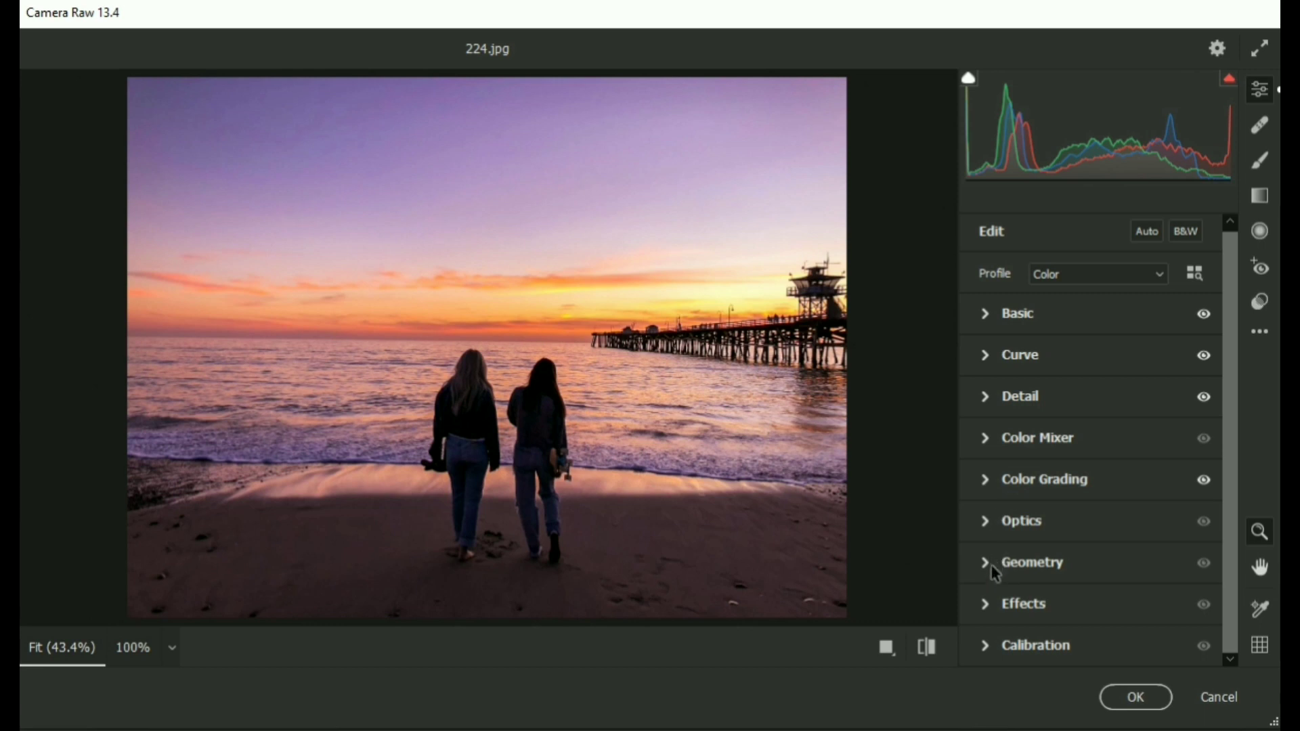
left_click(985, 601)
left_click(1163, 550)
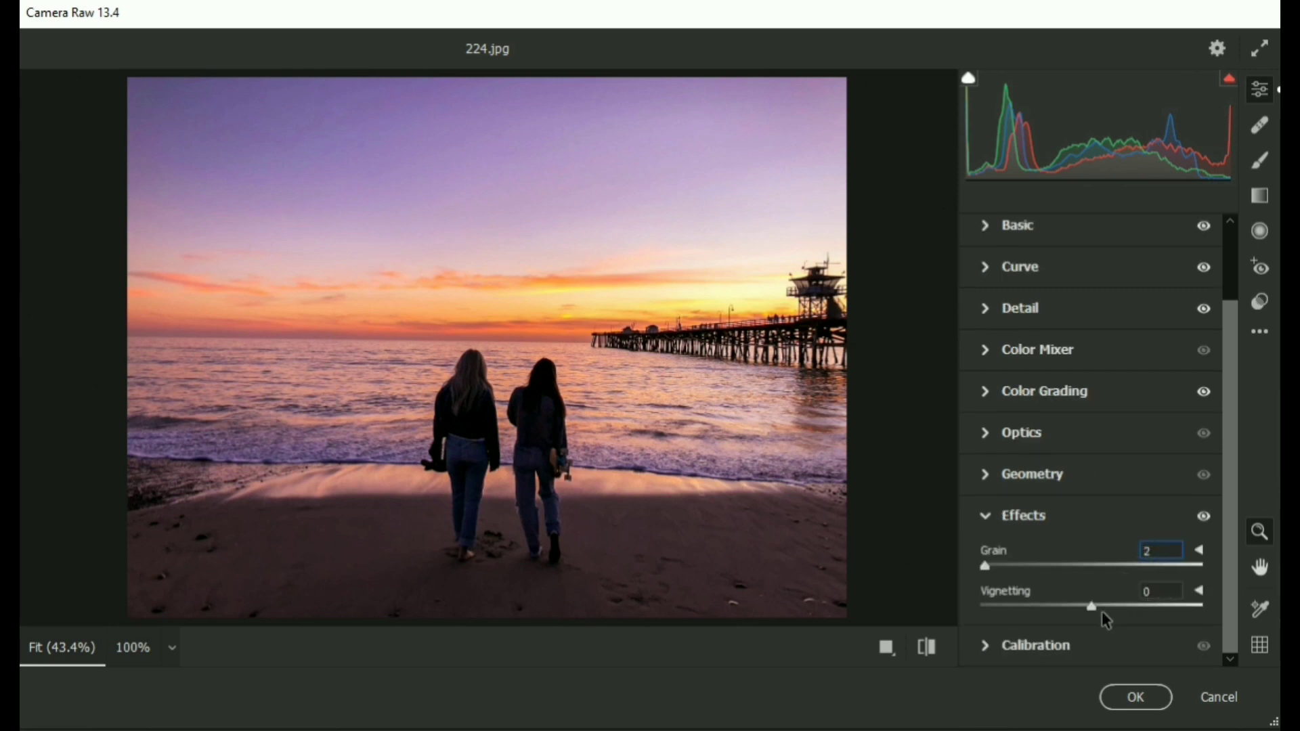
left_click_drag(1095, 613, 1091, 613)
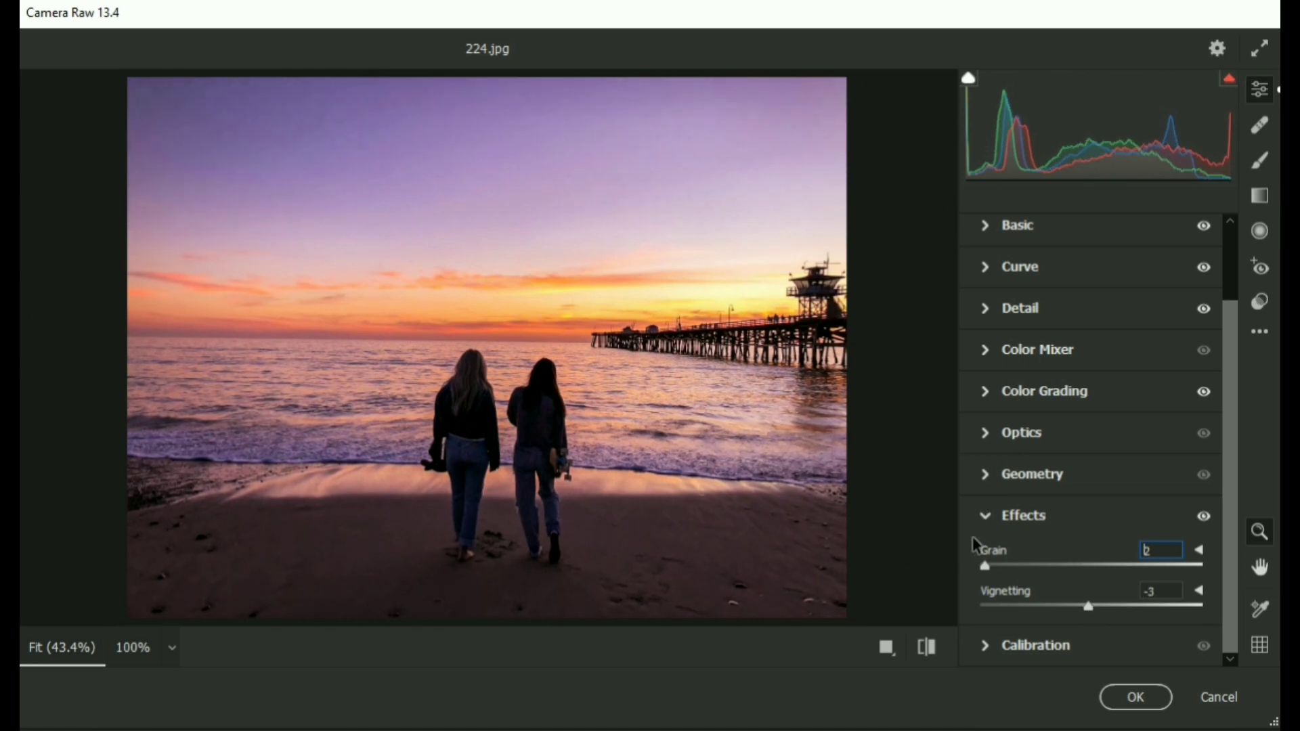
left_click(992, 518)
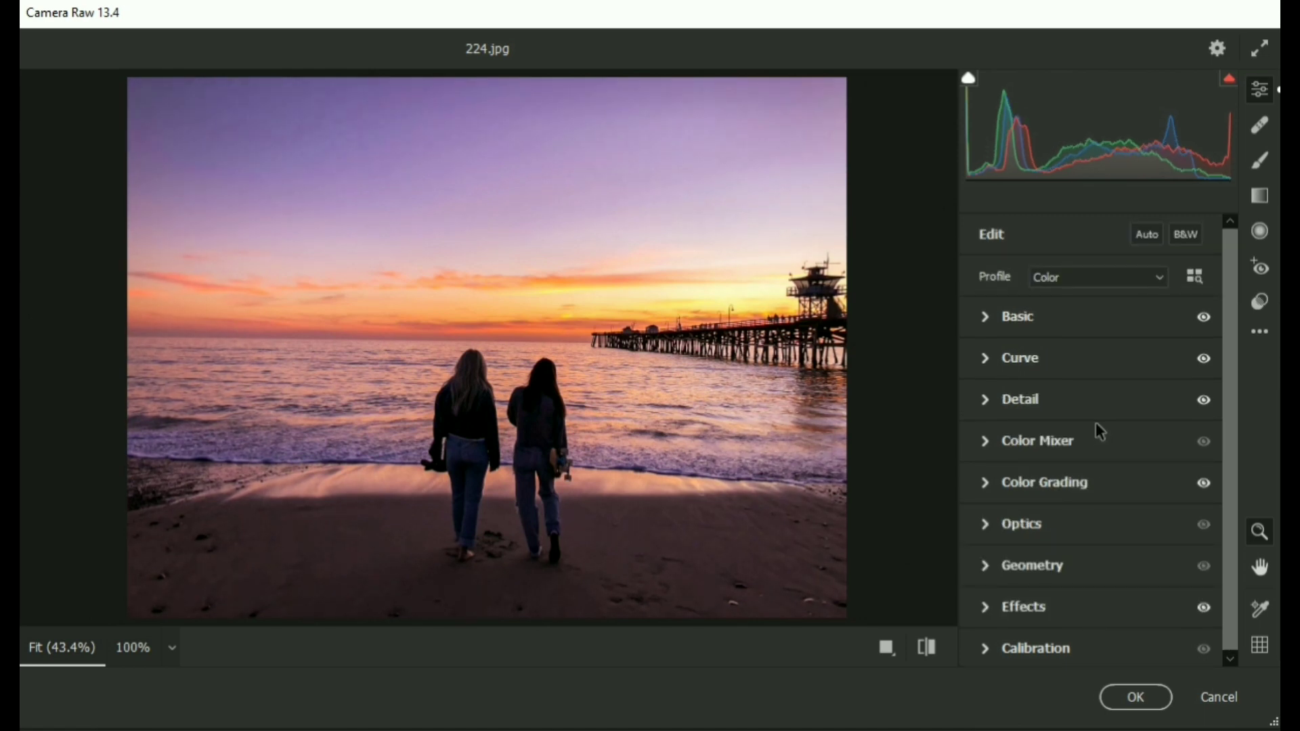
Add a graduated filter in Camera Raw with reset edits, dragging it from the top of the sky down to the horizon.
left_click(1257, 199)
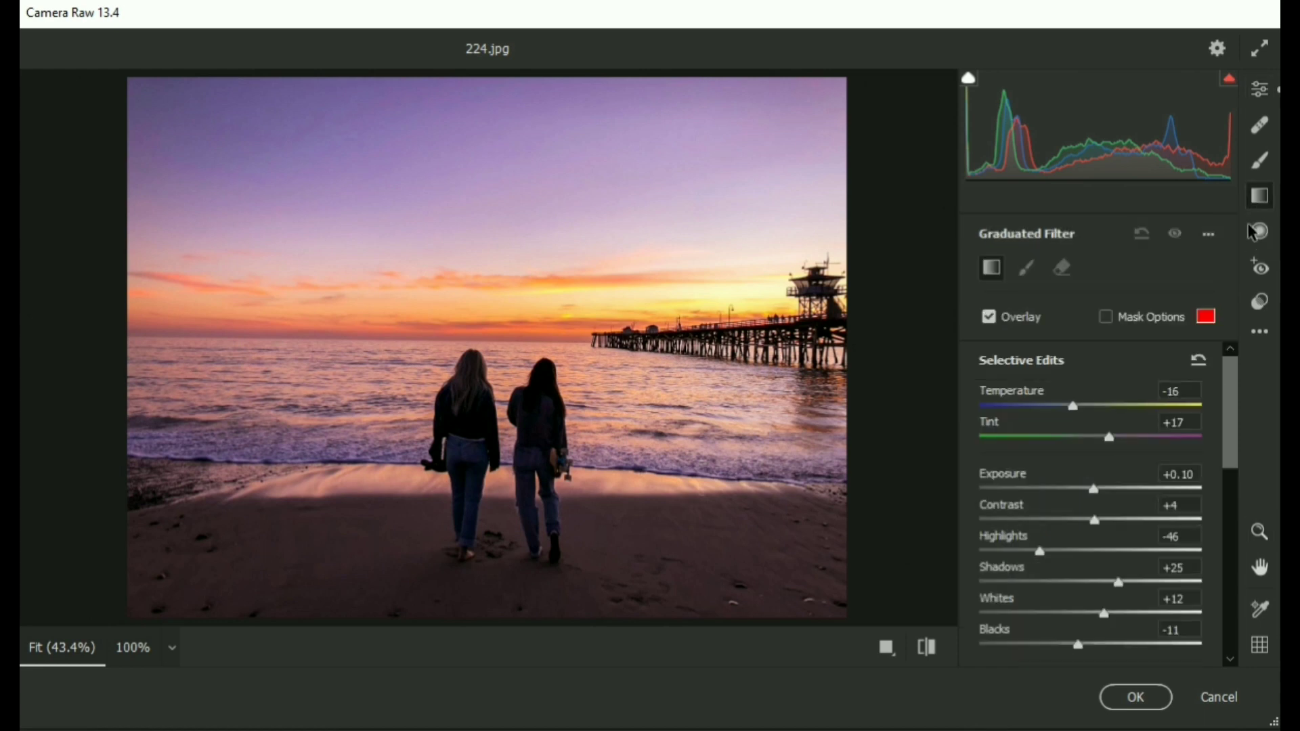
left_click(1199, 364)
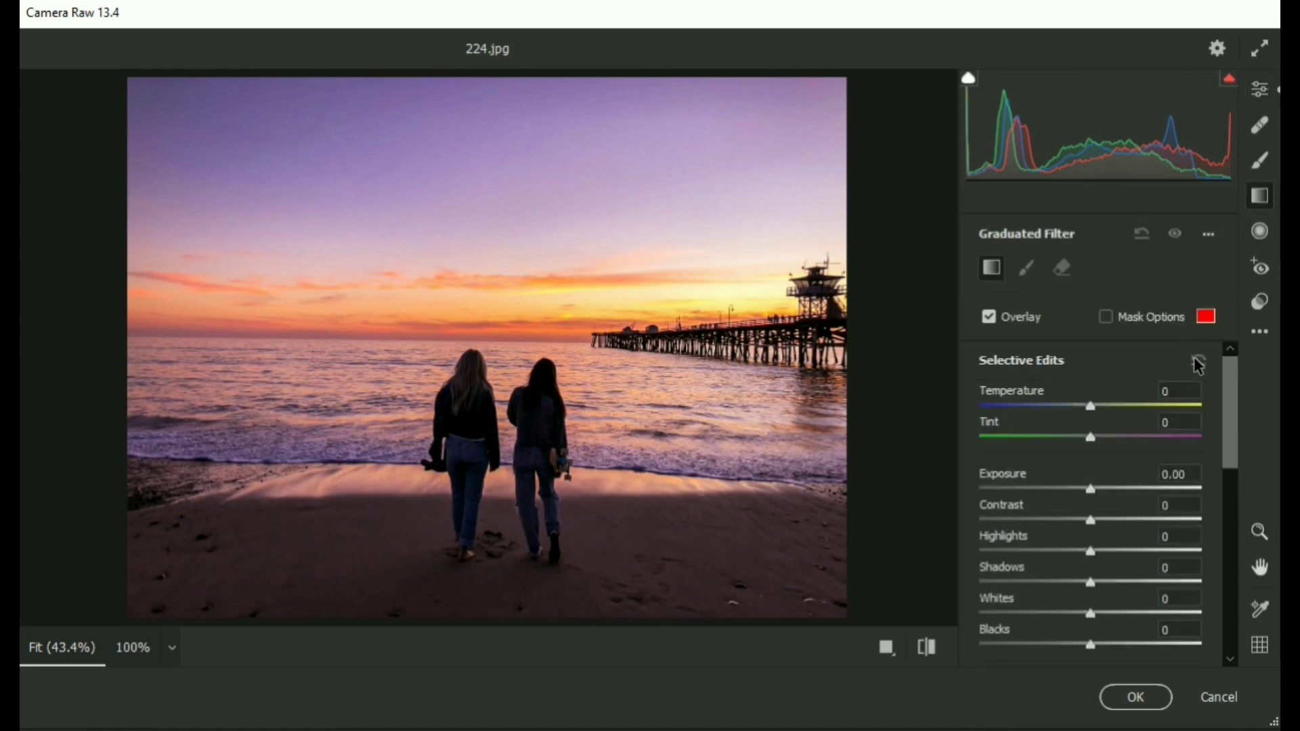
left_click(1106, 317)
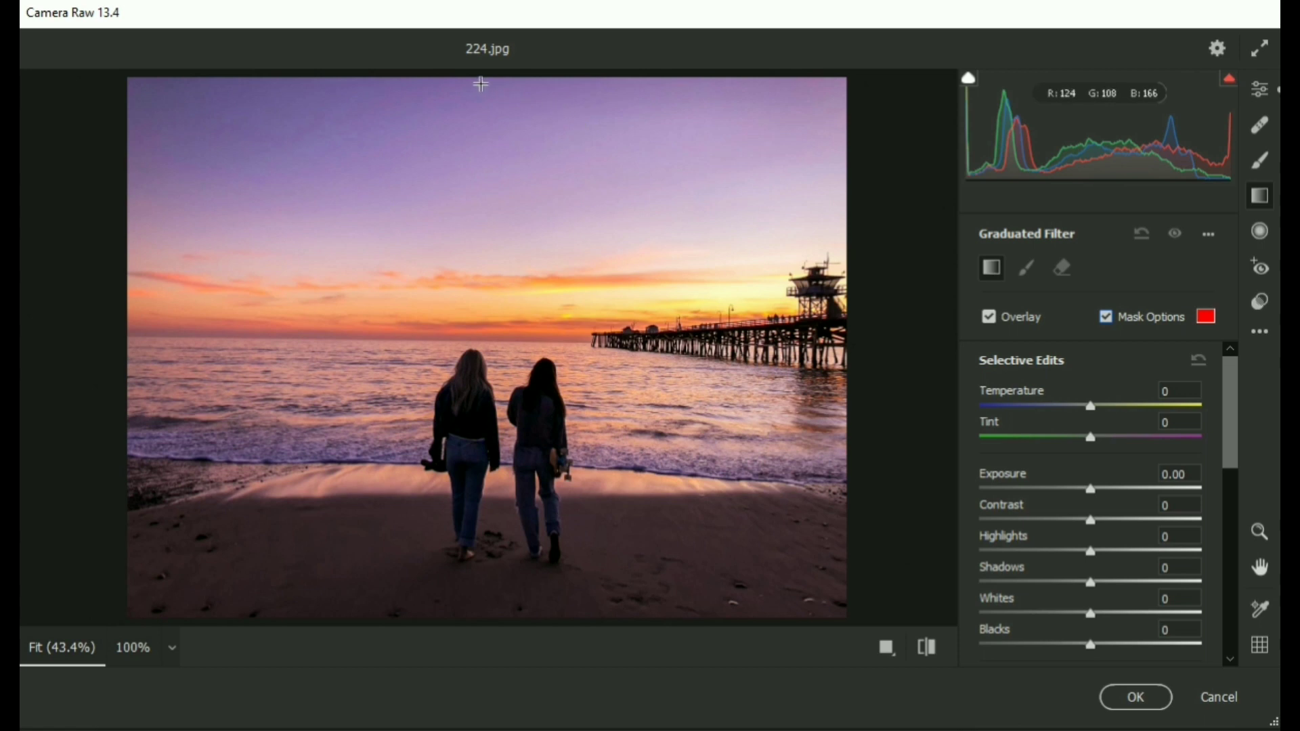
left_click_drag(477, 80, 479, 304)
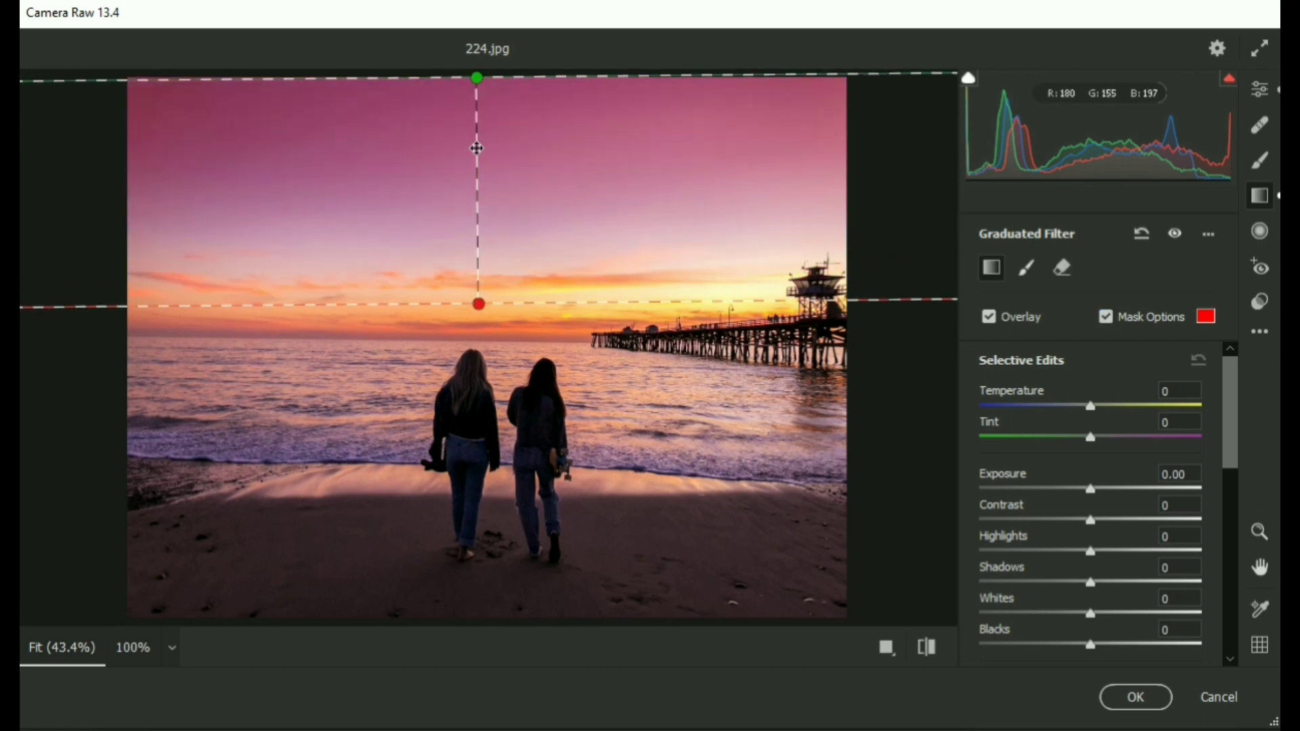
left_click_drag(478, 80, 477, 134)
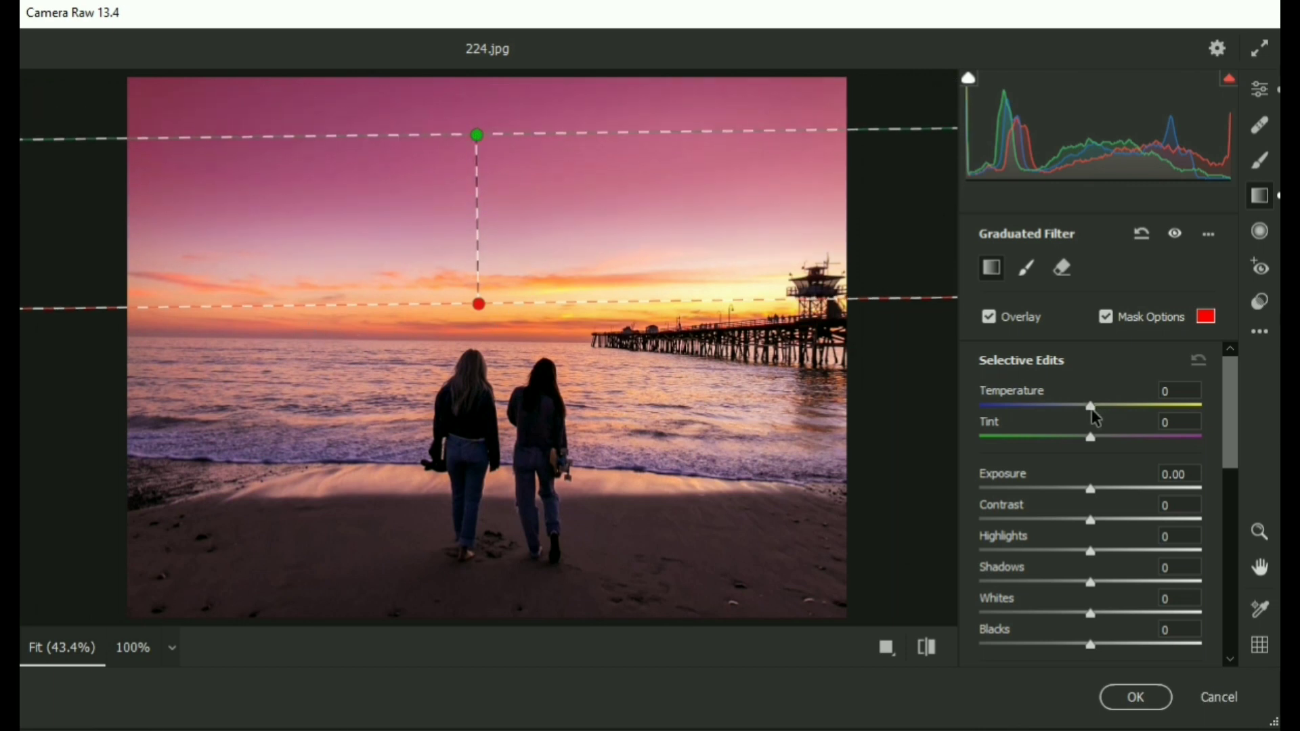
left_click(1106, 317)
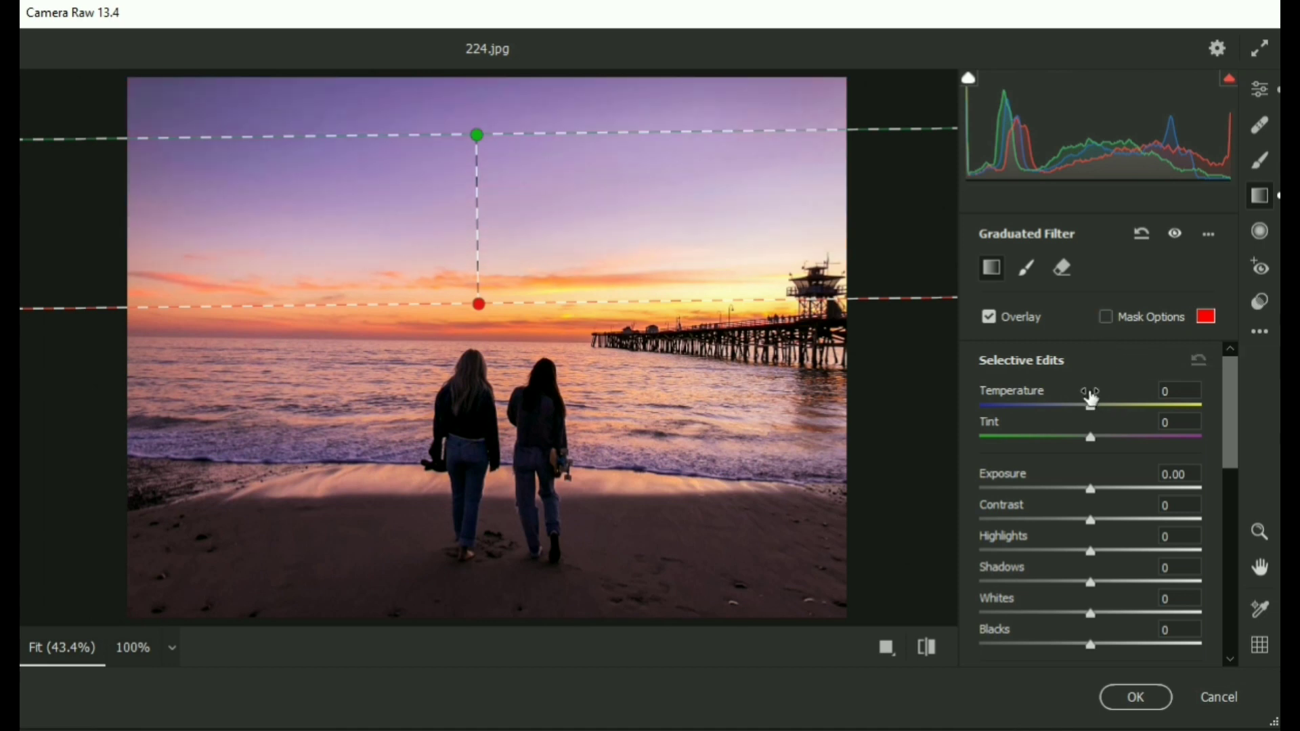
Set the graduated filter's temperature to -10, tint to +2 and exposure to +0.10.
mouse_move(1092, 407)
left_mouse_down()
mouse_move(1079, 408)
mouse_move(1099, 439)
mouse_move(1076, 413)
mouse_move(1094, 437)
mouse_move(1060, 441)
mouse_move(1100, 441)
mouse_move(1066, 410)
mouse_move(1105, 408)
mouse_move(1080, 407)
left_mouse_up()
left_click_drag(1093, 493, 1097, 498)
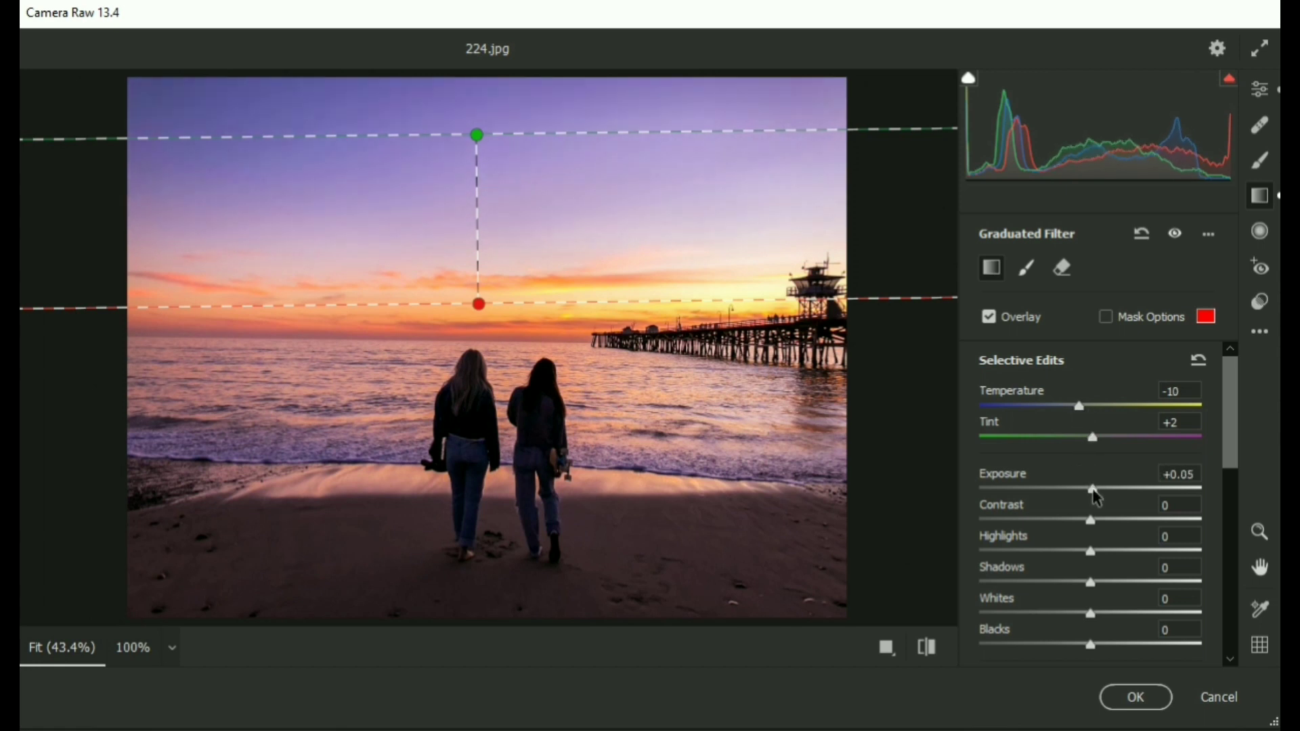
left_click(1189, 473)
key("Up")
Set the filter's contrast +3, highlights -29, shadows +30, whites +18, blacks -7, texture +2, clarity +1 and dehaze +1.
left_click_drag(1098, 526, 1085, 647)
scroll(1091, 560, "down", 3)
left_click(1151, 484)
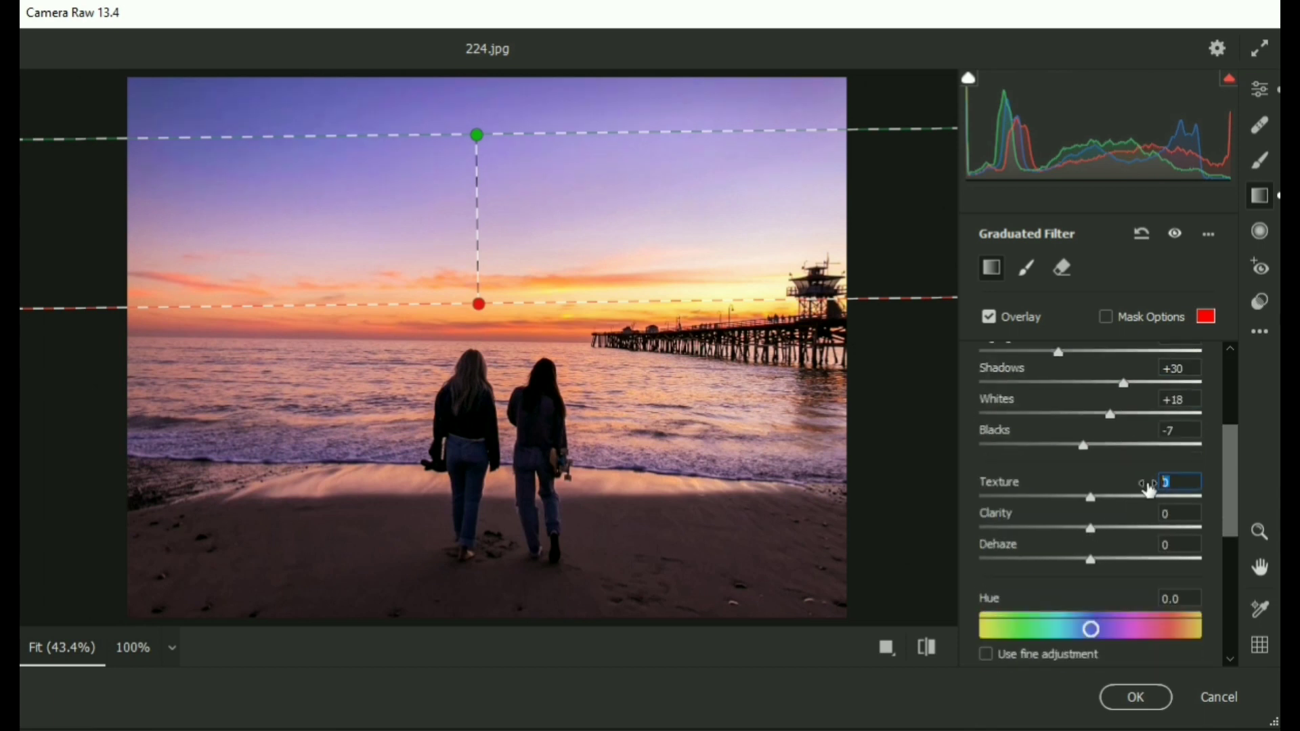
left_click_drag(1127, 491, 1130, 490)
left_click(1174, 514)
key("Up")
left_click(1170, 545)
key("Up")
scroll(1107, 521, "up", 1)
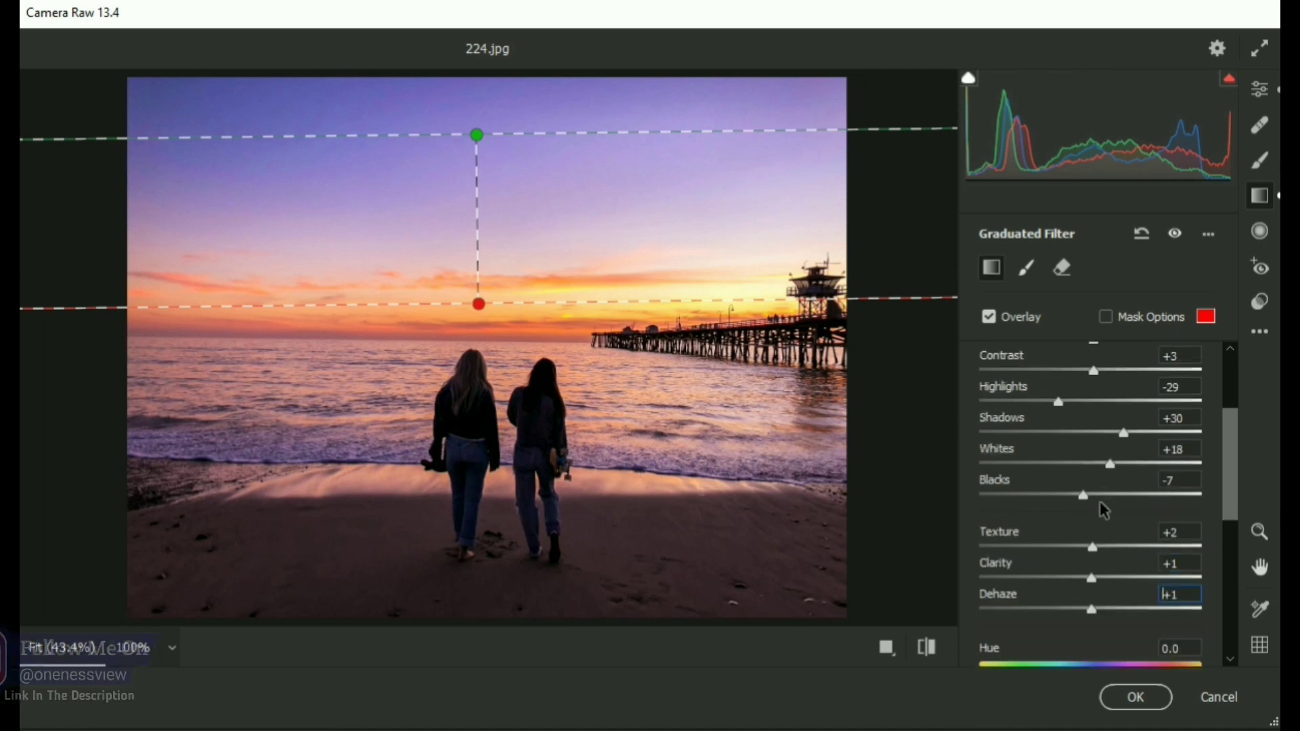
Shift the graduated filter's hue to -5.9 and raise its saturation to +6.
scroll(1103, 510, "down", 3)
left_click_drag(1092, 527, 1092, 535)
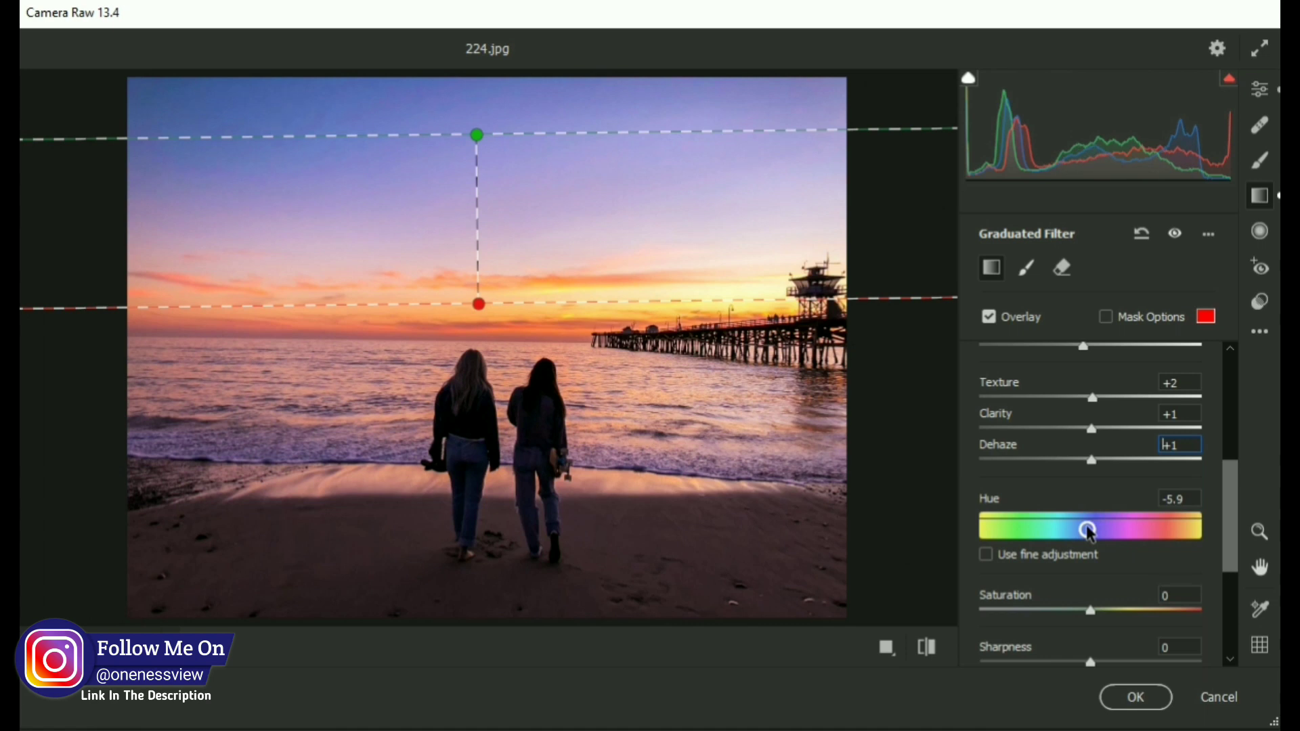
scroll(1092, 535, "down", 3)
left_click_drag(1095, 464, 1103, 519)
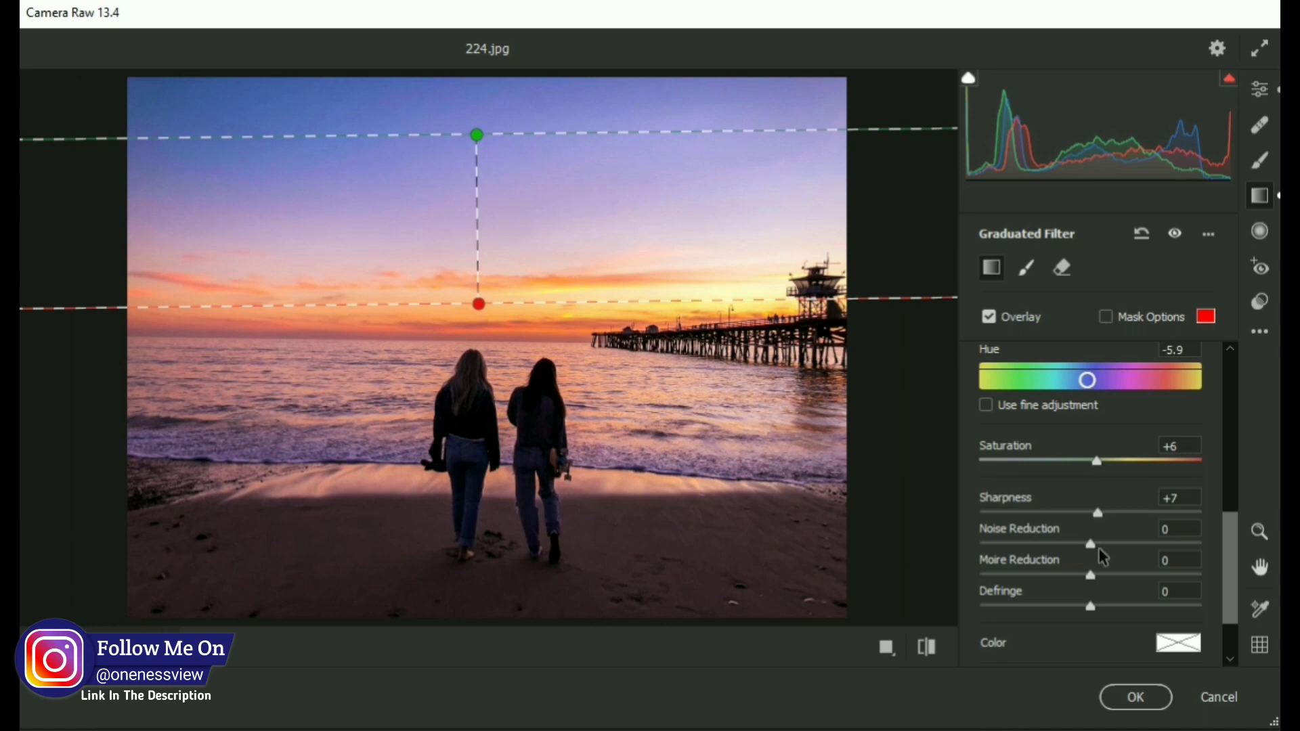
Set the filter's sharpness to +2, noise reduction to +1, moire reduction to +1 and defringe to 2.
left_click(1180, 499)
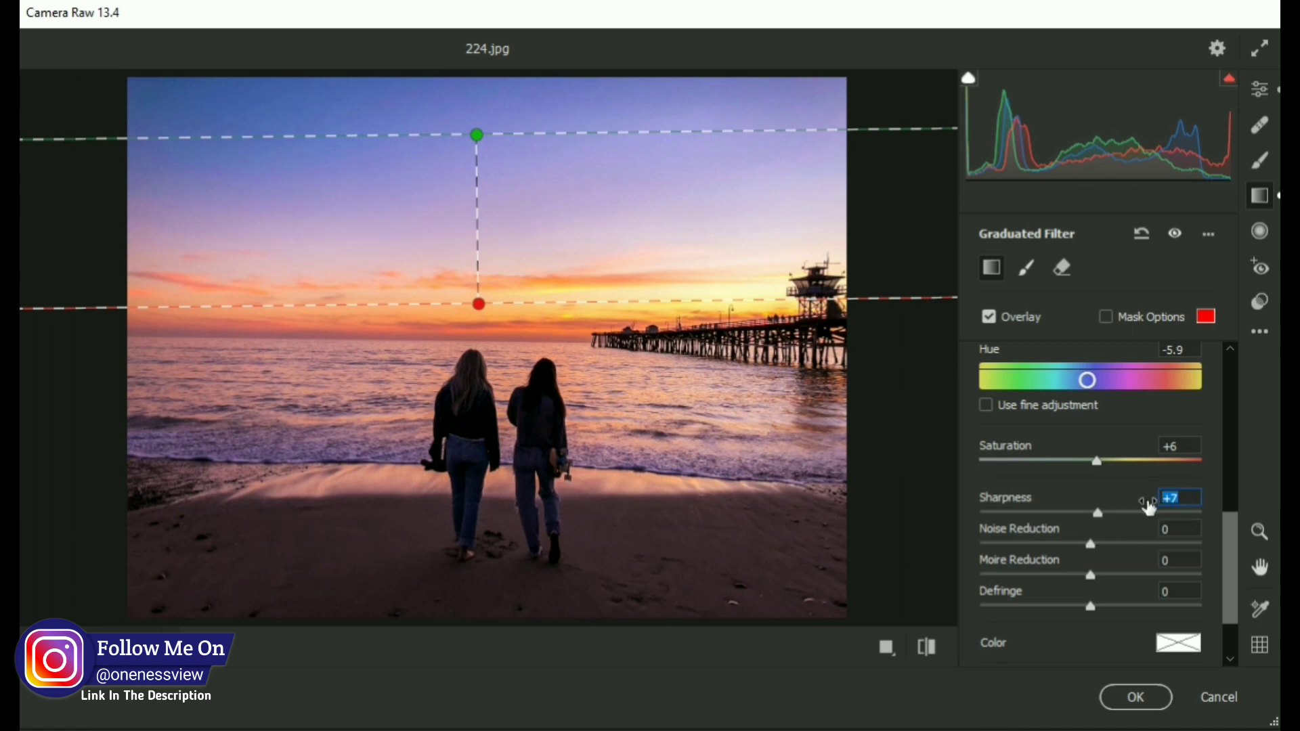
type("+2")
key("Tab")
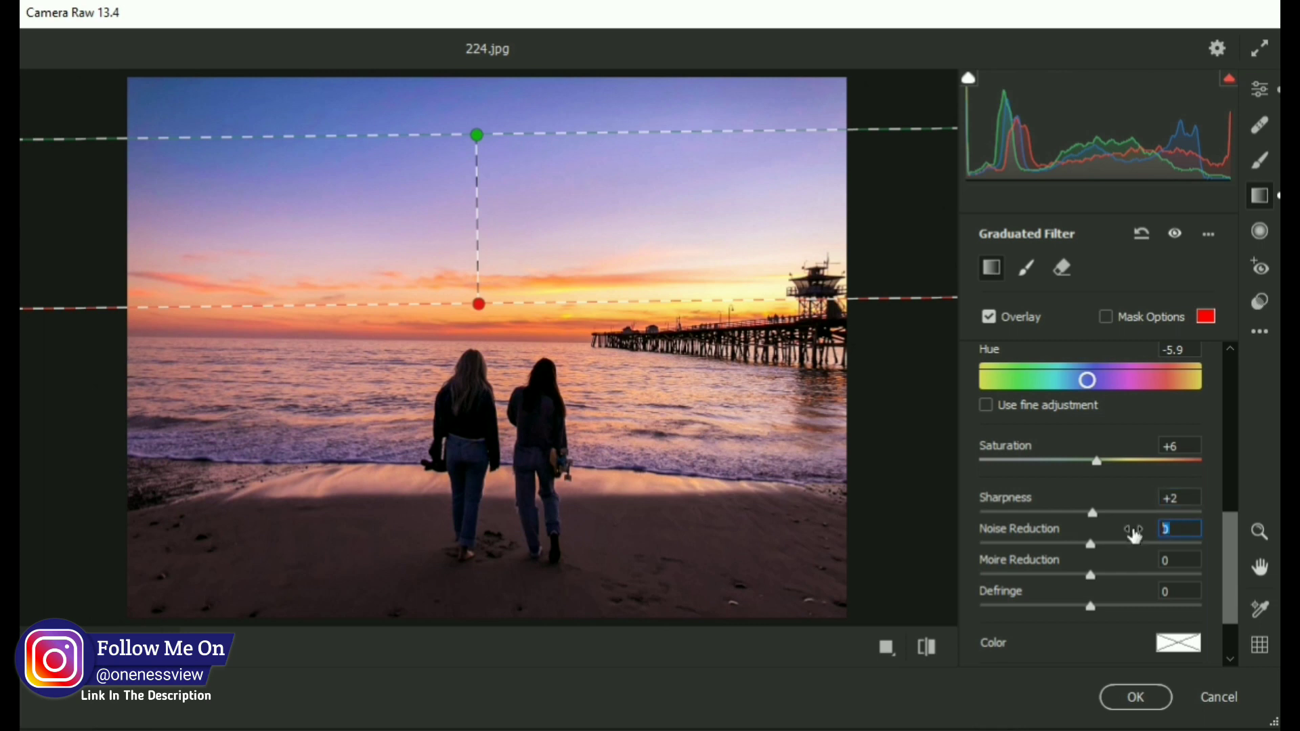
type("+1")
left_click(1168, 561)
type("+1")
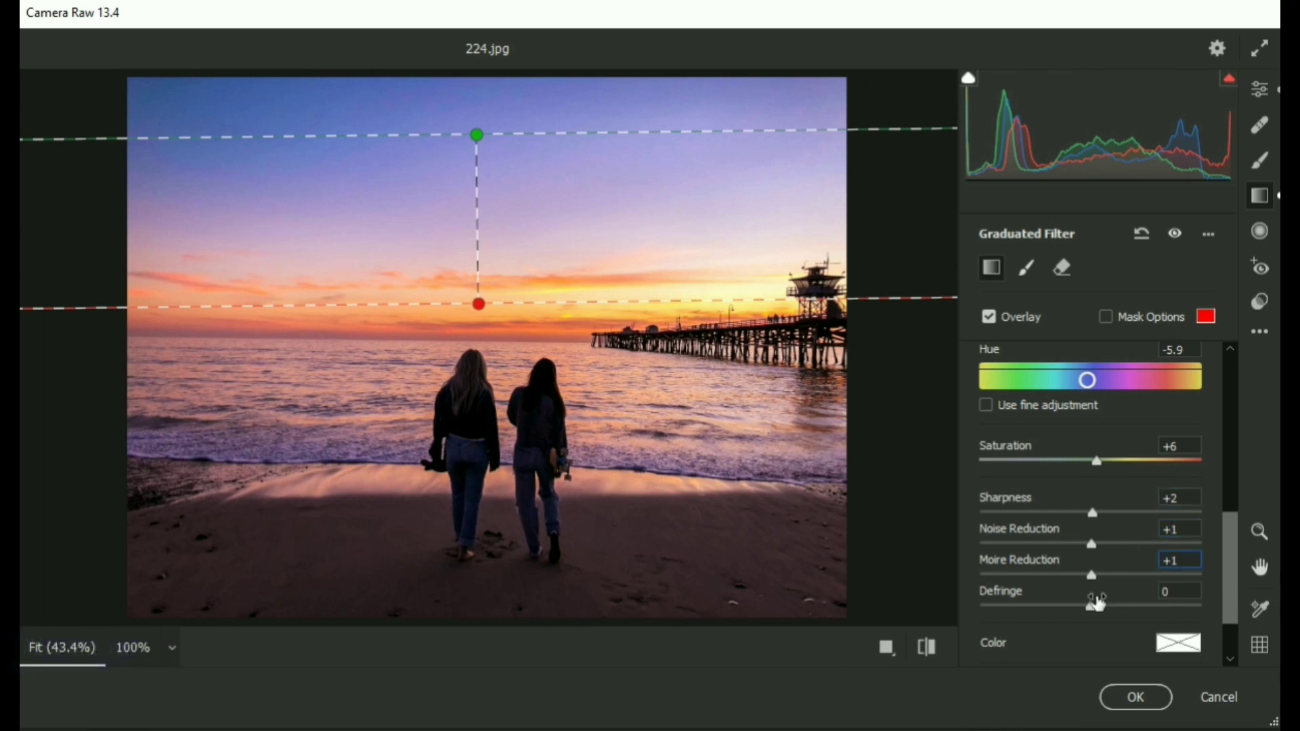
left_click(1098, 607)
key("Tab")
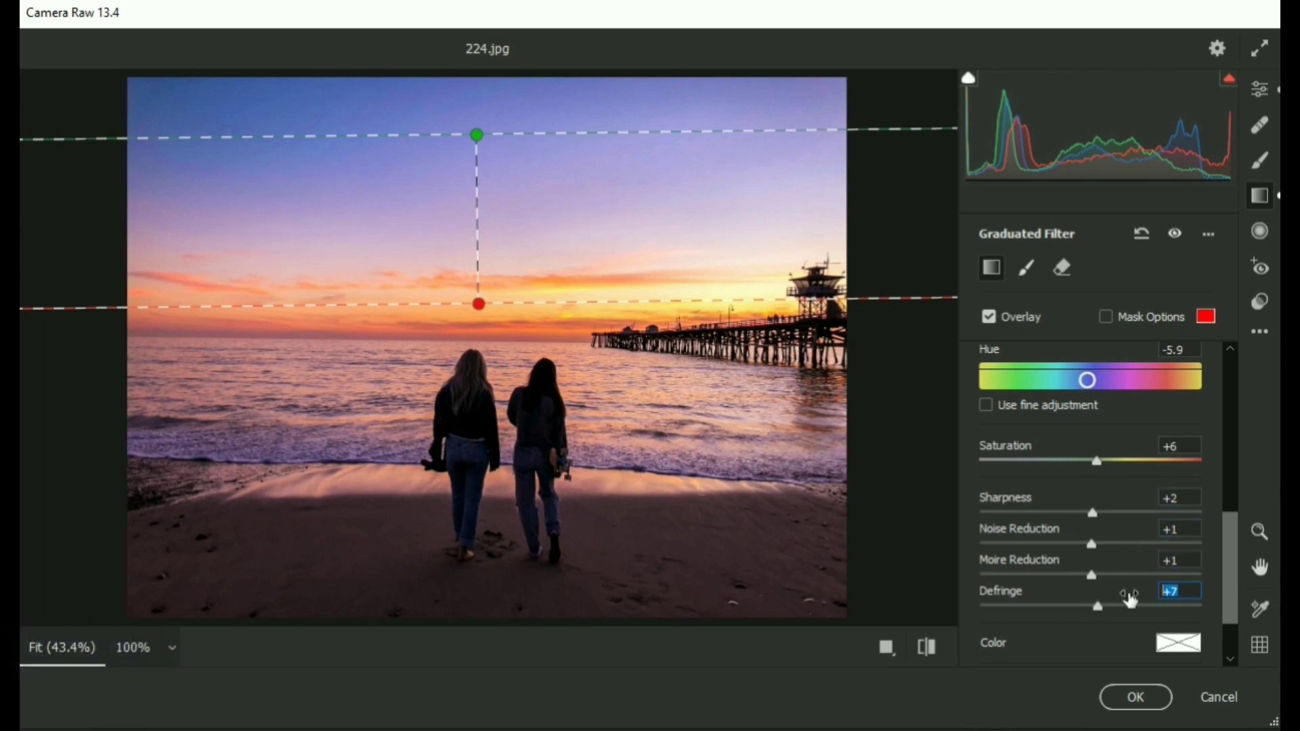
type("2")
scroll(1080, 494, "down", 1)
scroll(1080, 494, "up", 6)
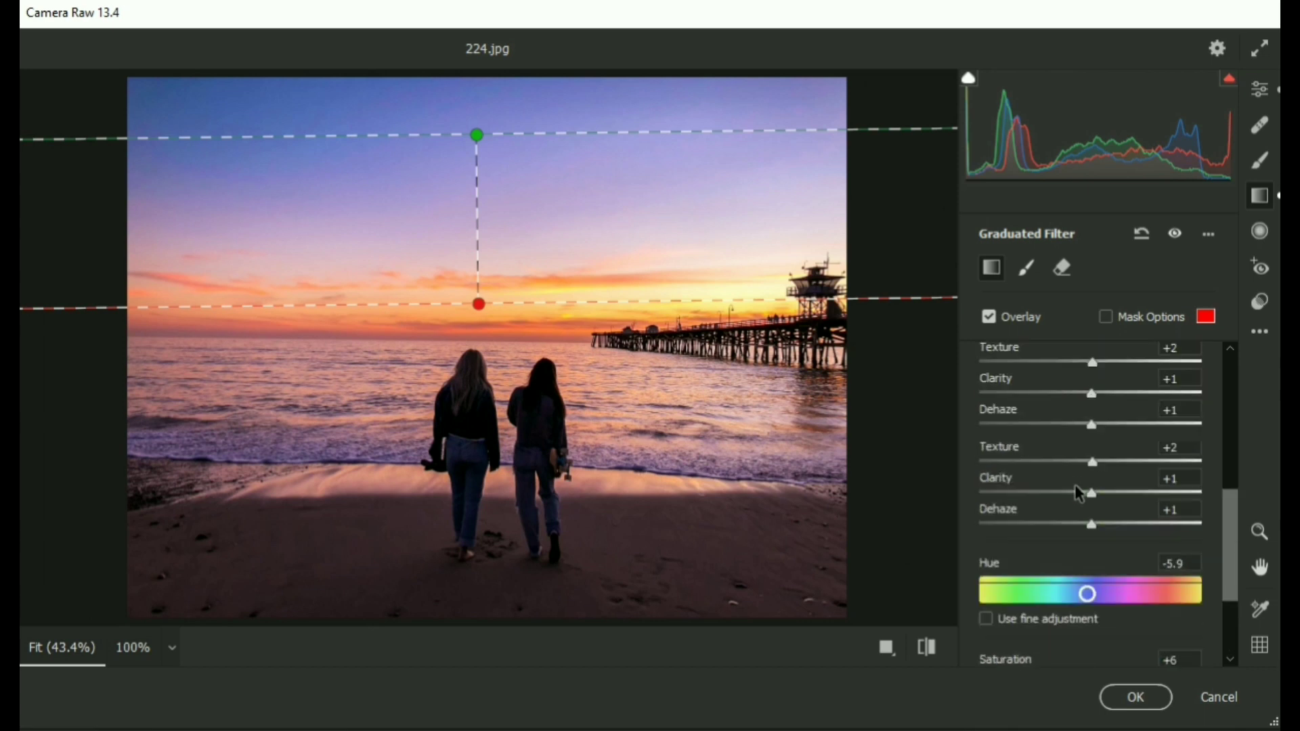
Return to the edit panels and compare the image against the default settings.
left_click(1259, 89)
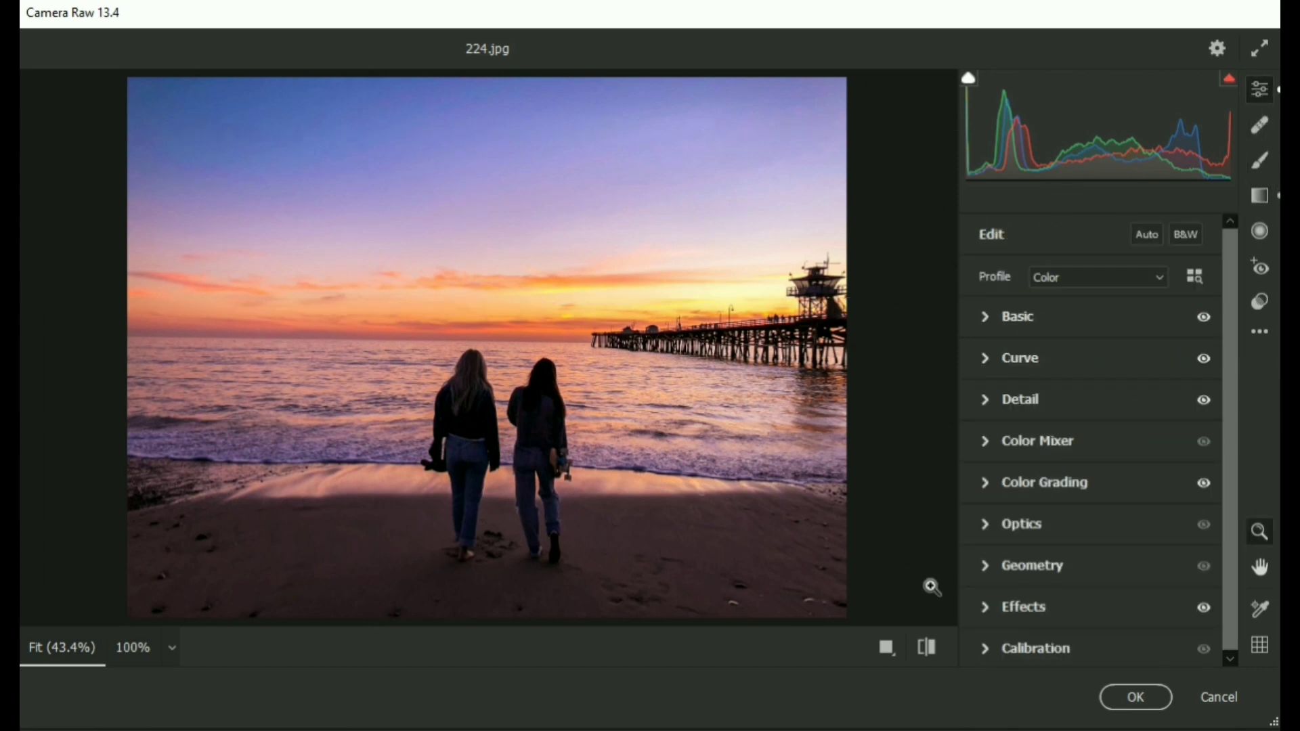
left_click(926, 649)
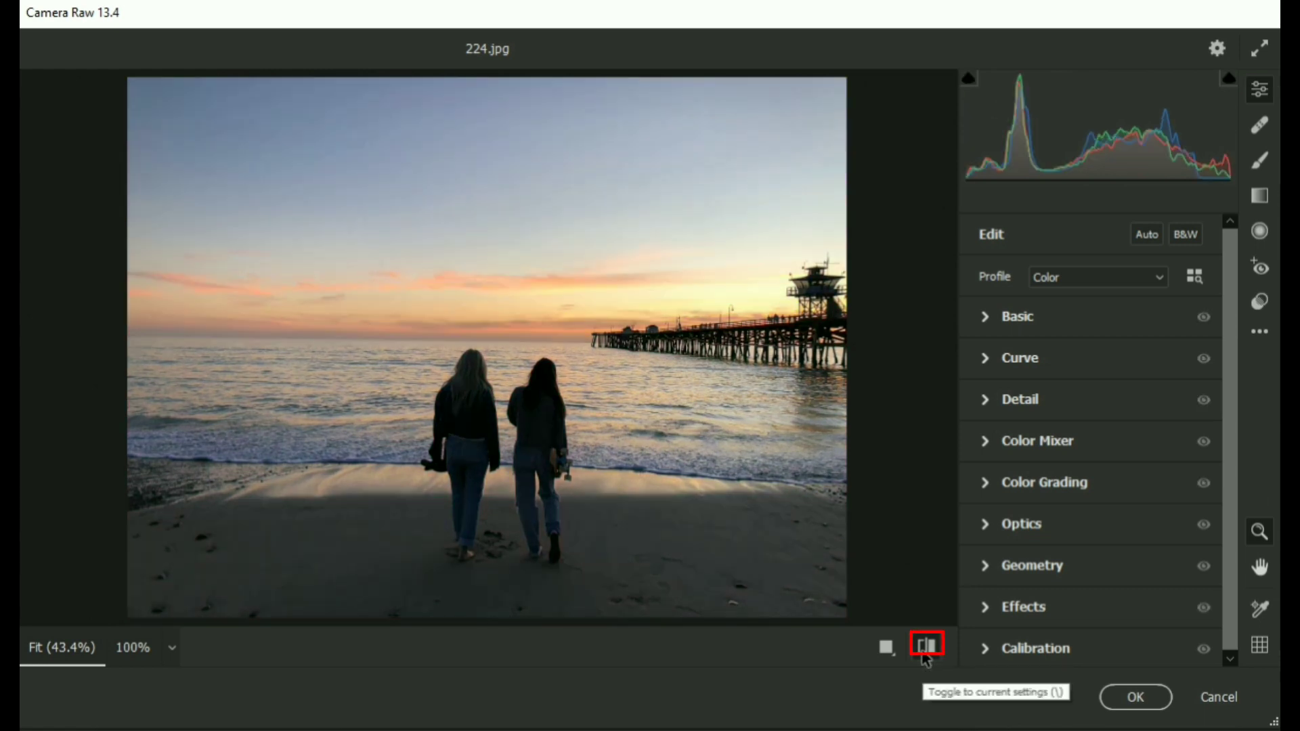
left_click(925, 653)
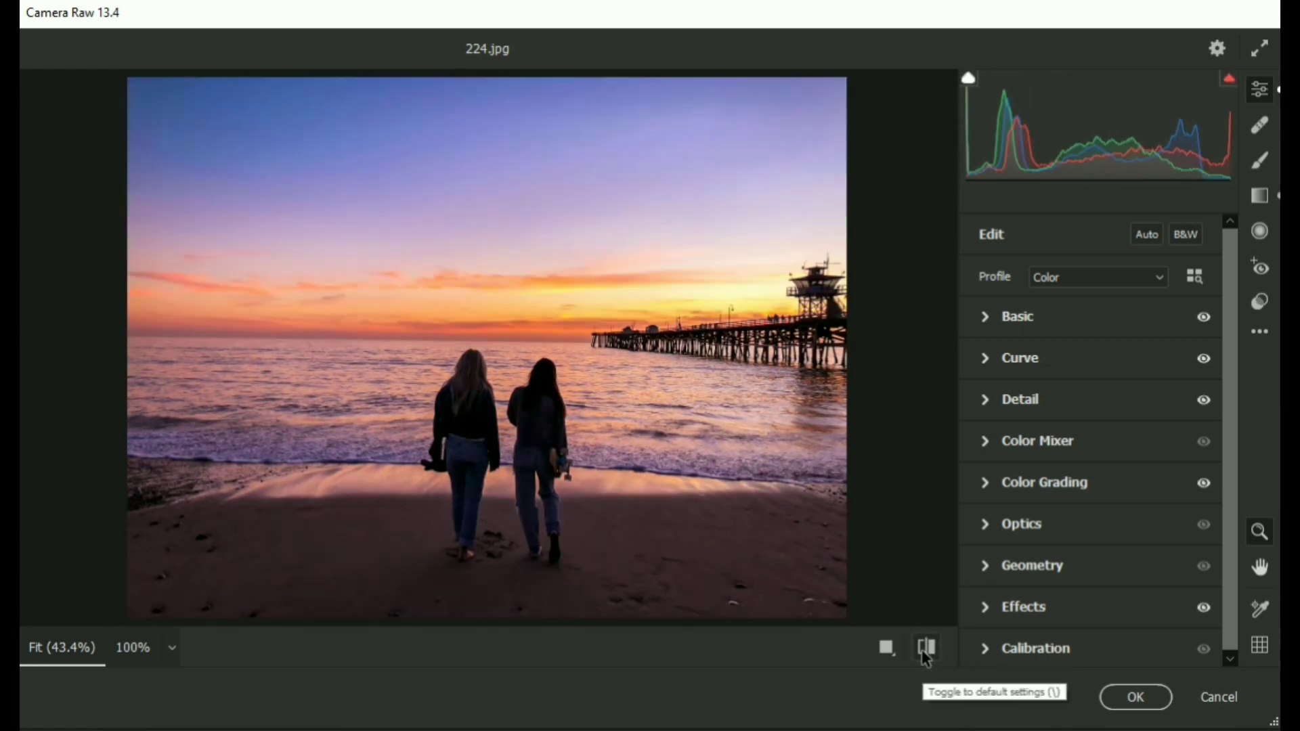
left_click(926, 655)
left_click(926, 655)
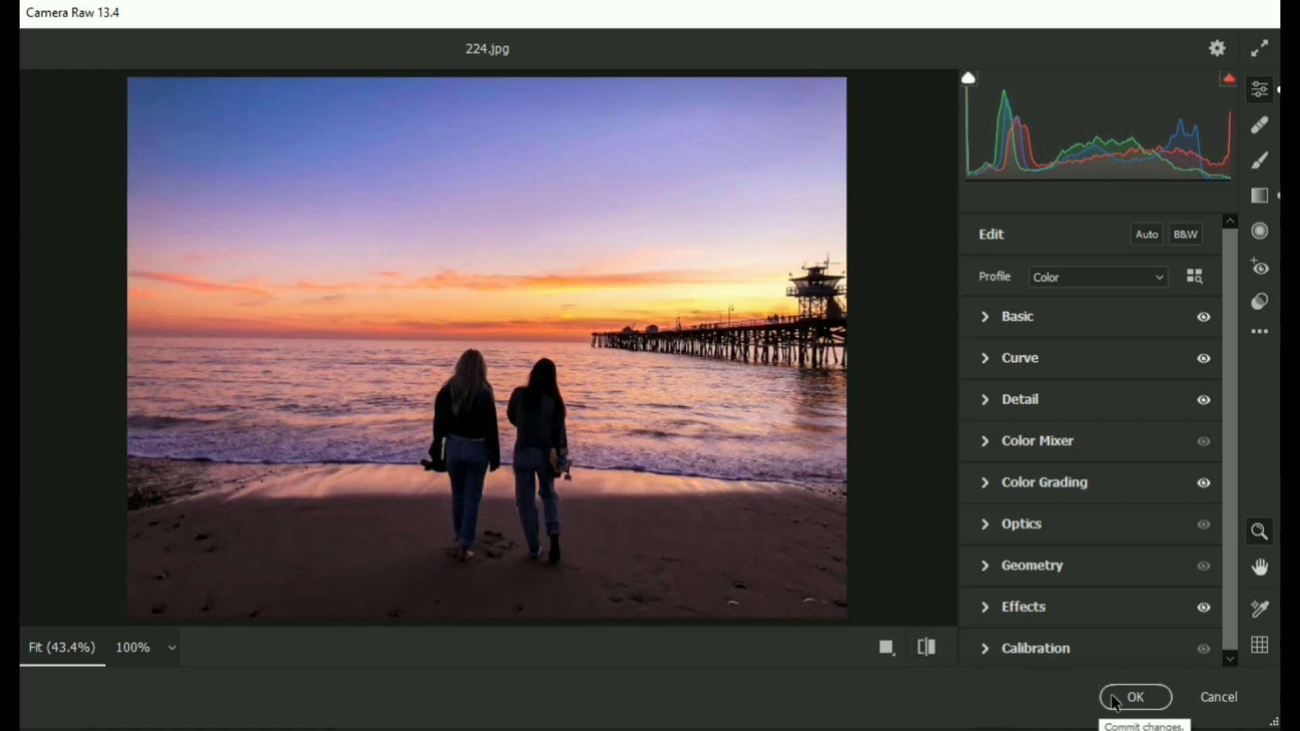
Apply the Camera Raw Filter and collapse the smart filters under Background copy.
left_click(1132, 698)
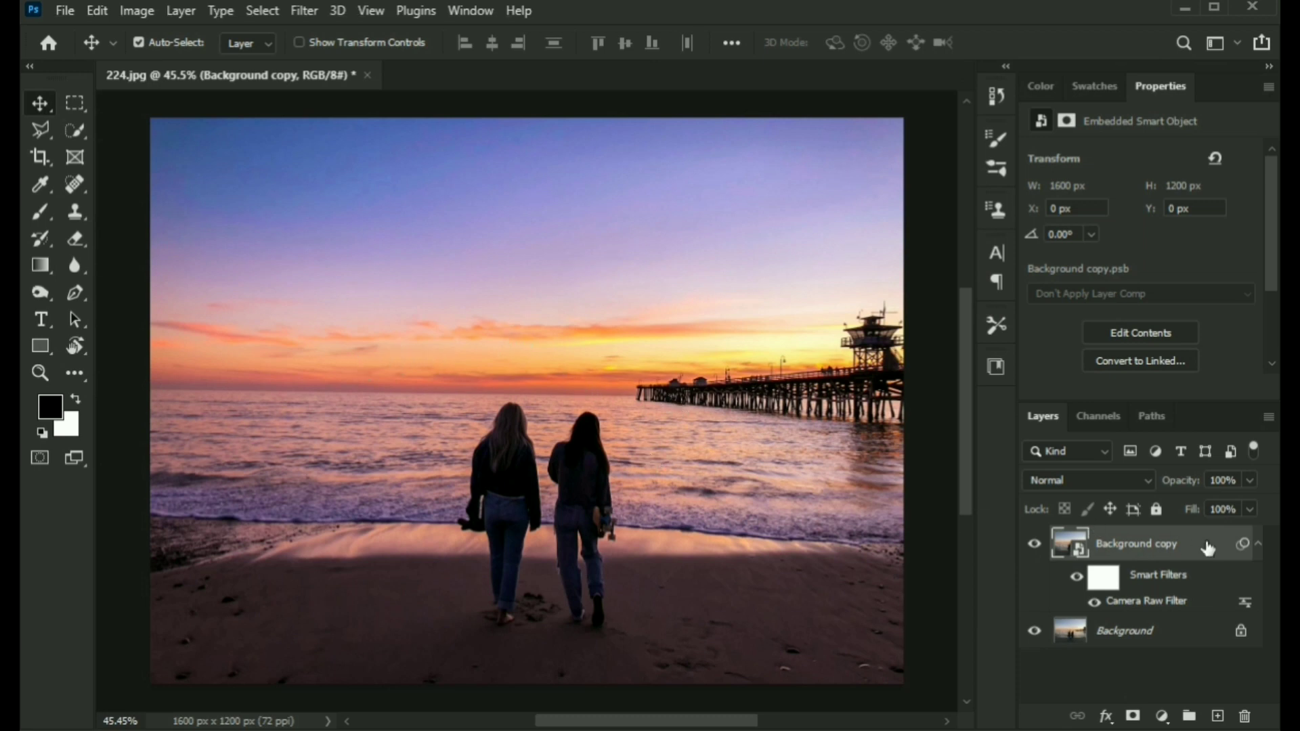
left_click(1076, 580)
left_click(1077, 579)
left_click(1258, 547)
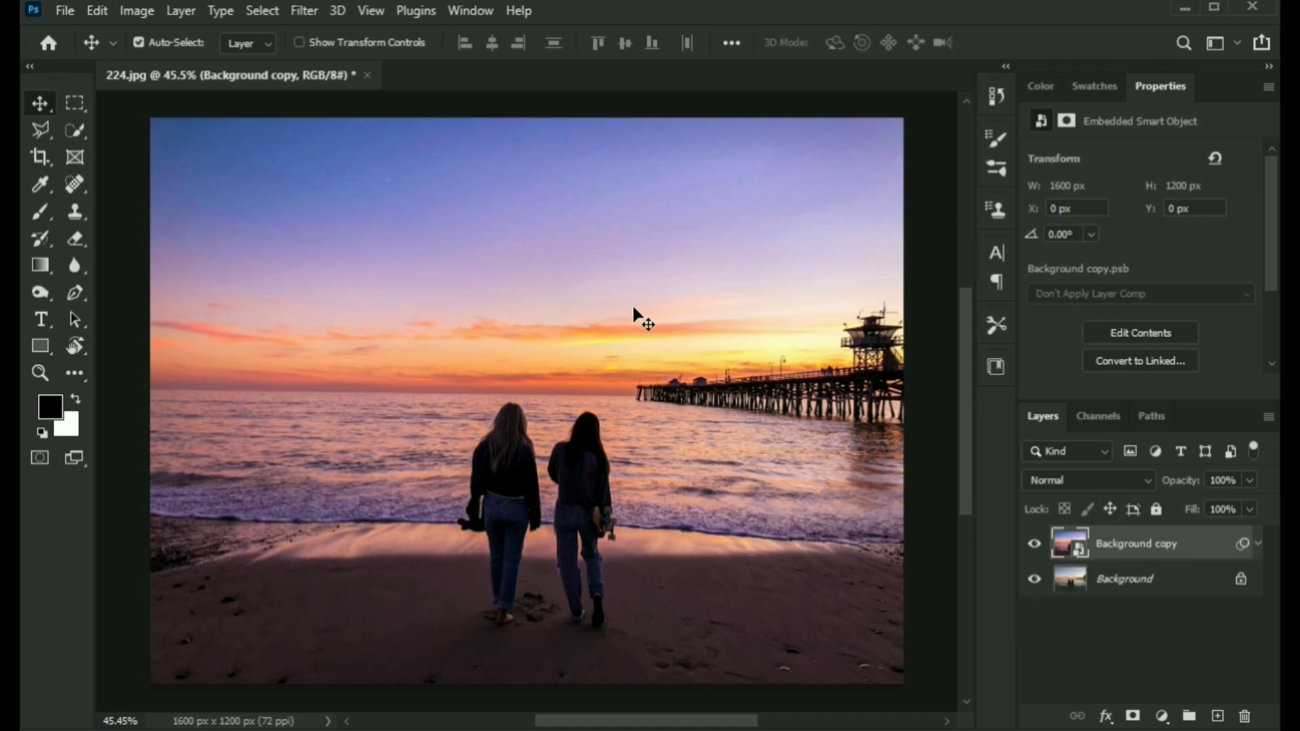
Select the sky above the horizon with the Quick Selection tool at a larger brush size.
key("w")
key("bracketright")
key("bracketright")
key("bracketright")
key("bracketright")
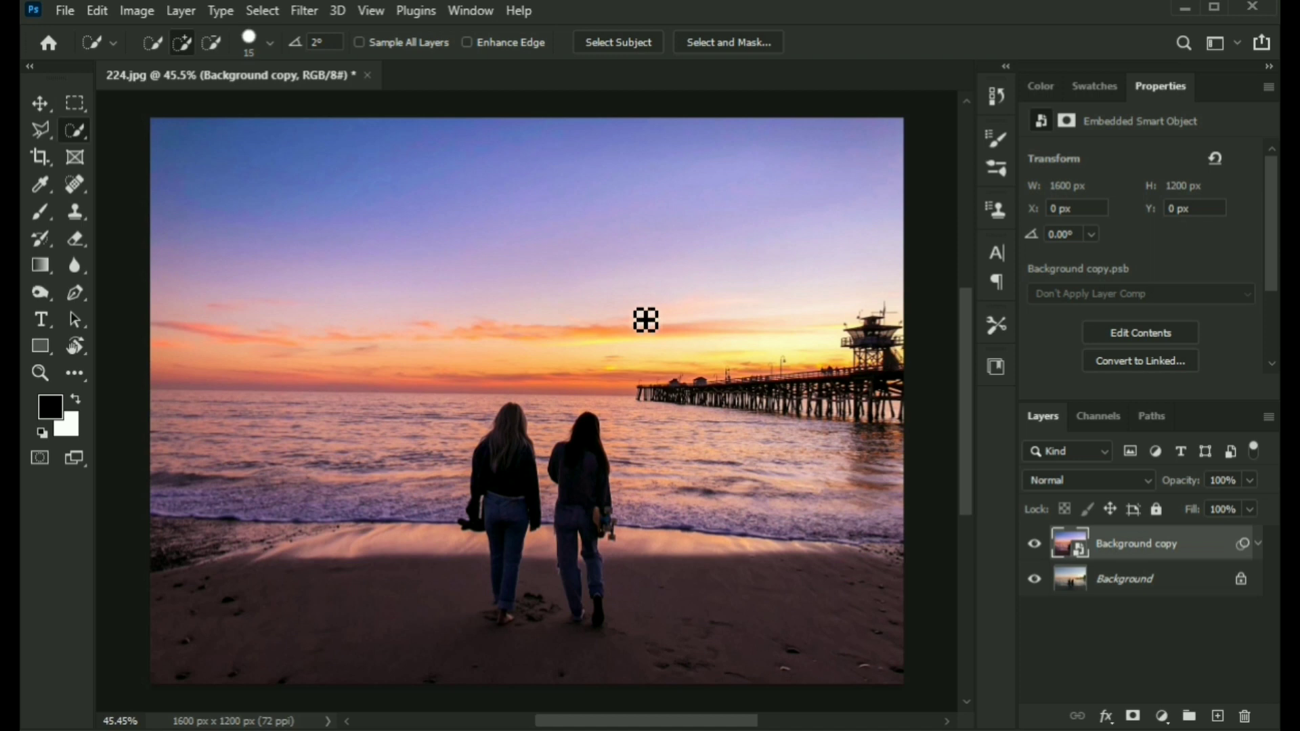
mouse_move(452, 268)
left_mouse_down()
mouse_move(687, 293)
mouse_move(722, 280)
mouse_move(711, 280)
mouse_move(889, 368)
left_mouse_up()
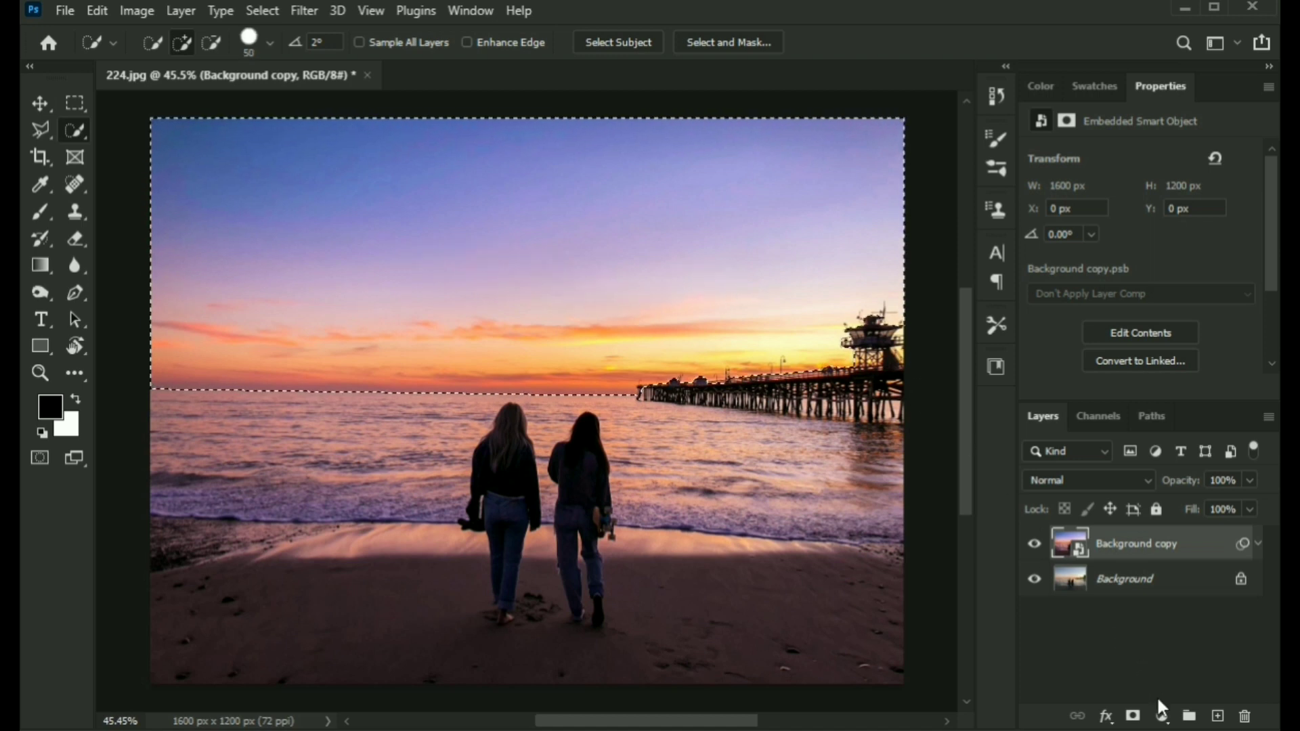
Add a Brightness/Contrast adjustment to the sky selection with brightness 7, then reload its mask as a selection.
left_click(1162, 717)
left_click(1170, 420)
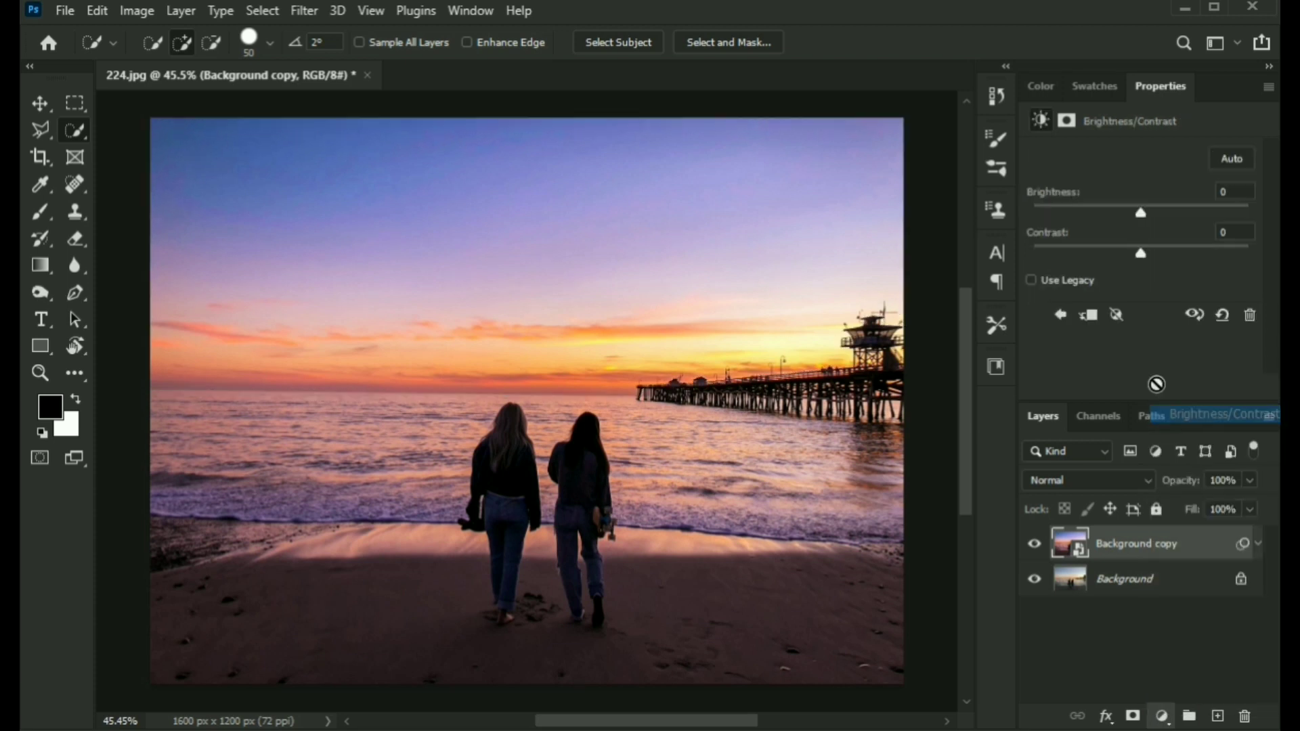
left_click_drag(1141, 212, 1147, 212)
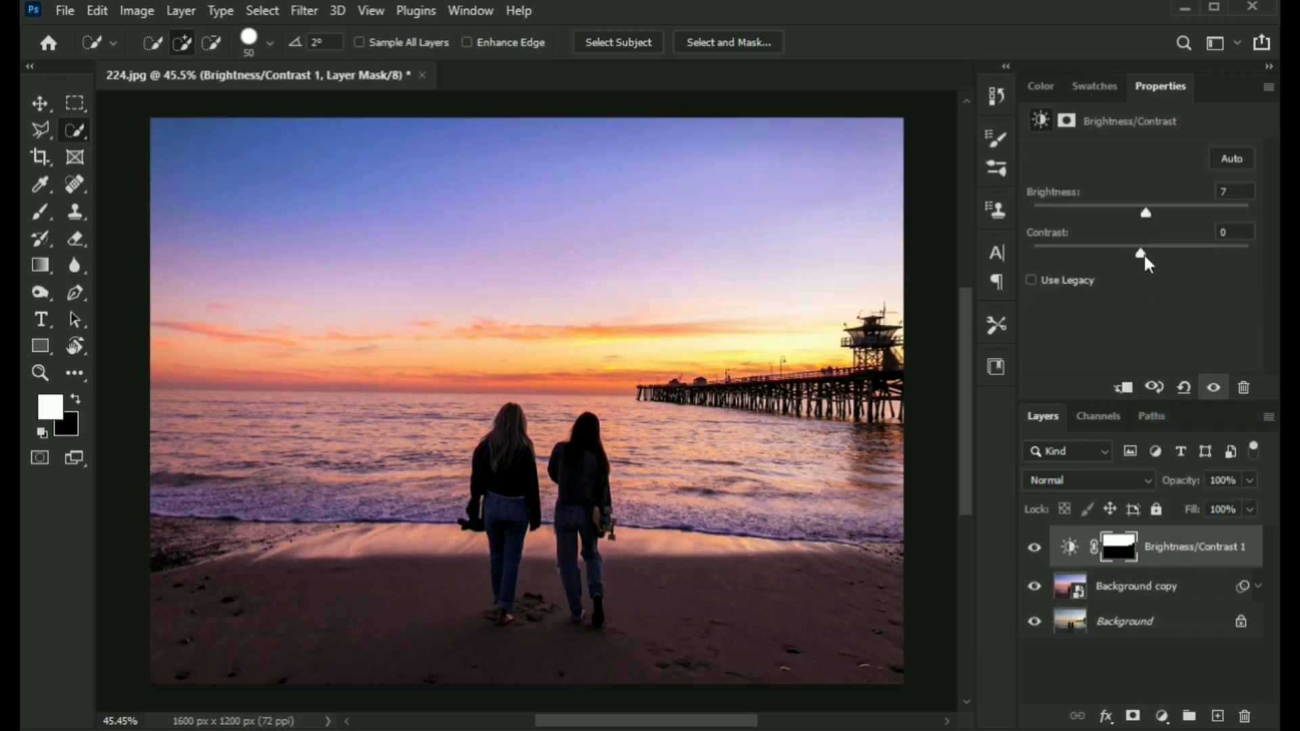
left_click(1034, 547)
left_click(1034, 547)
left_click(1119, 548, "ctrl")
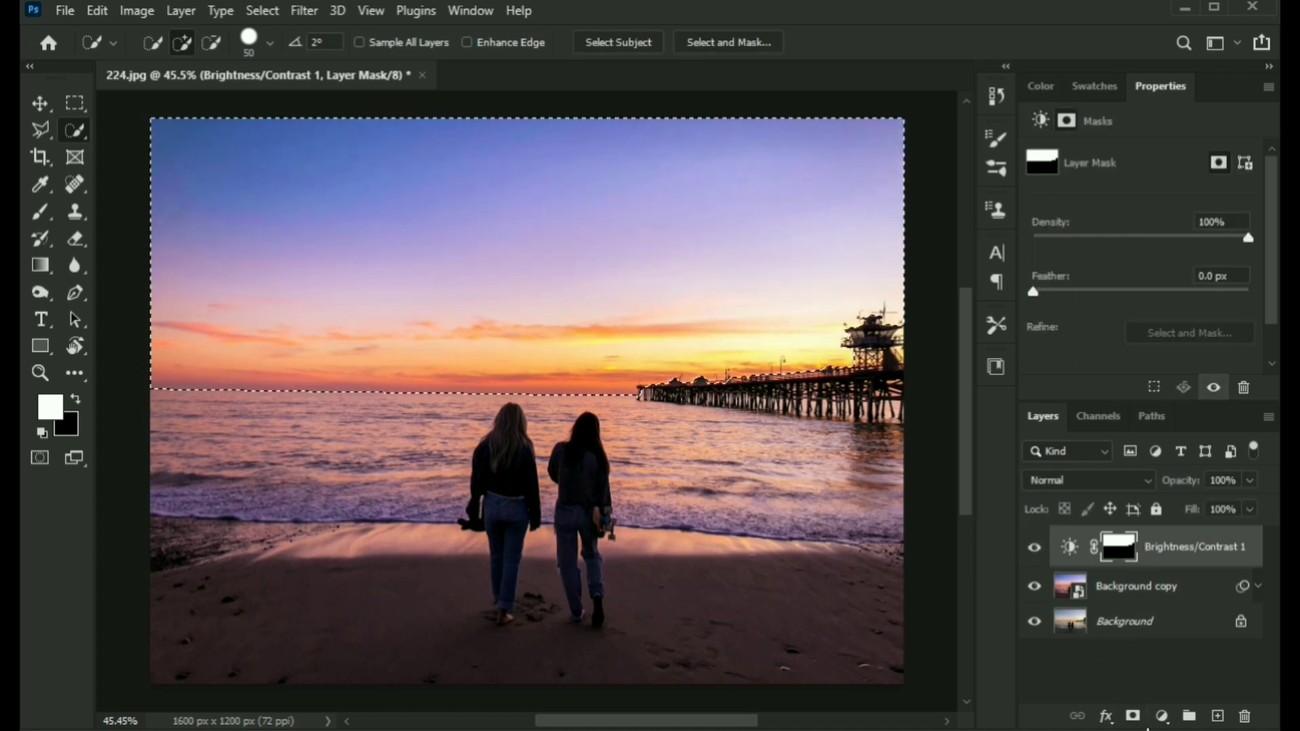
Add a Hue/Saturation adjustment masked to the sky and lower its saturation to -12.
left_click(1163, 717)
left_click(1180, 513)
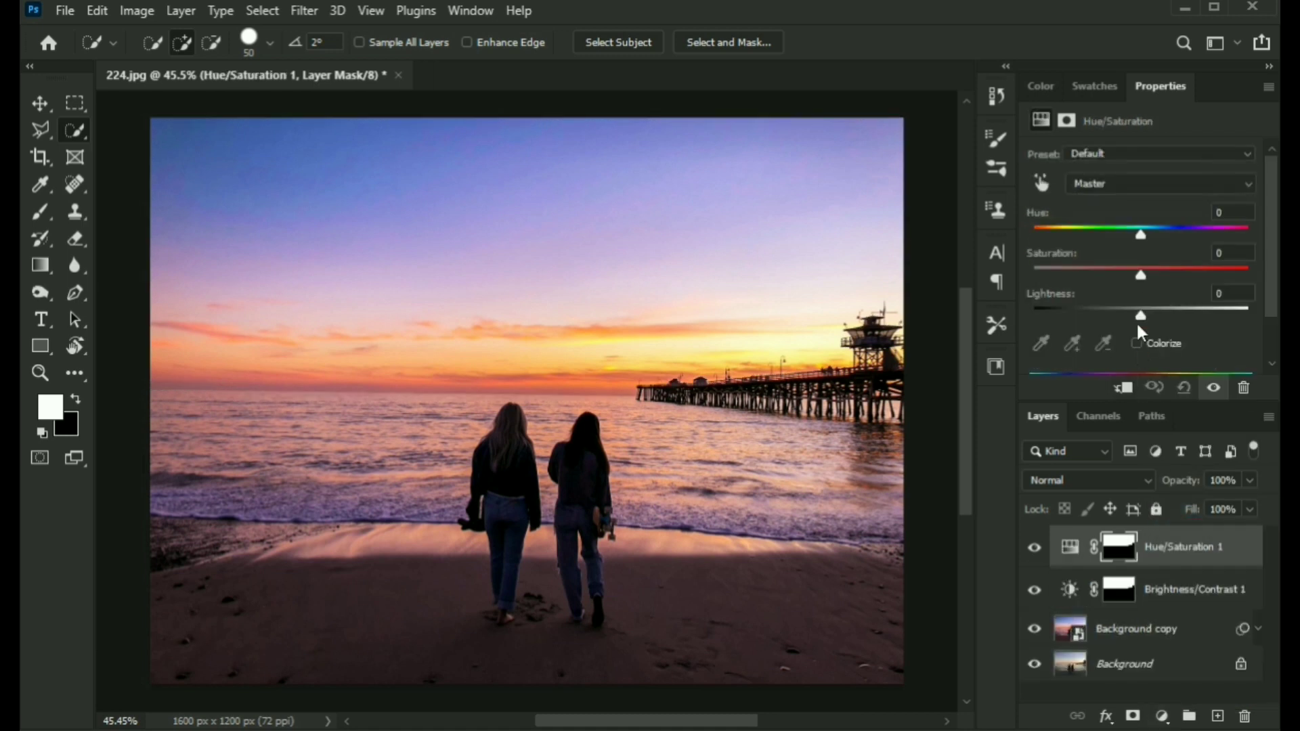
left_click_drag(1143, 274, 1120, 270)
left_click(1041, 550)
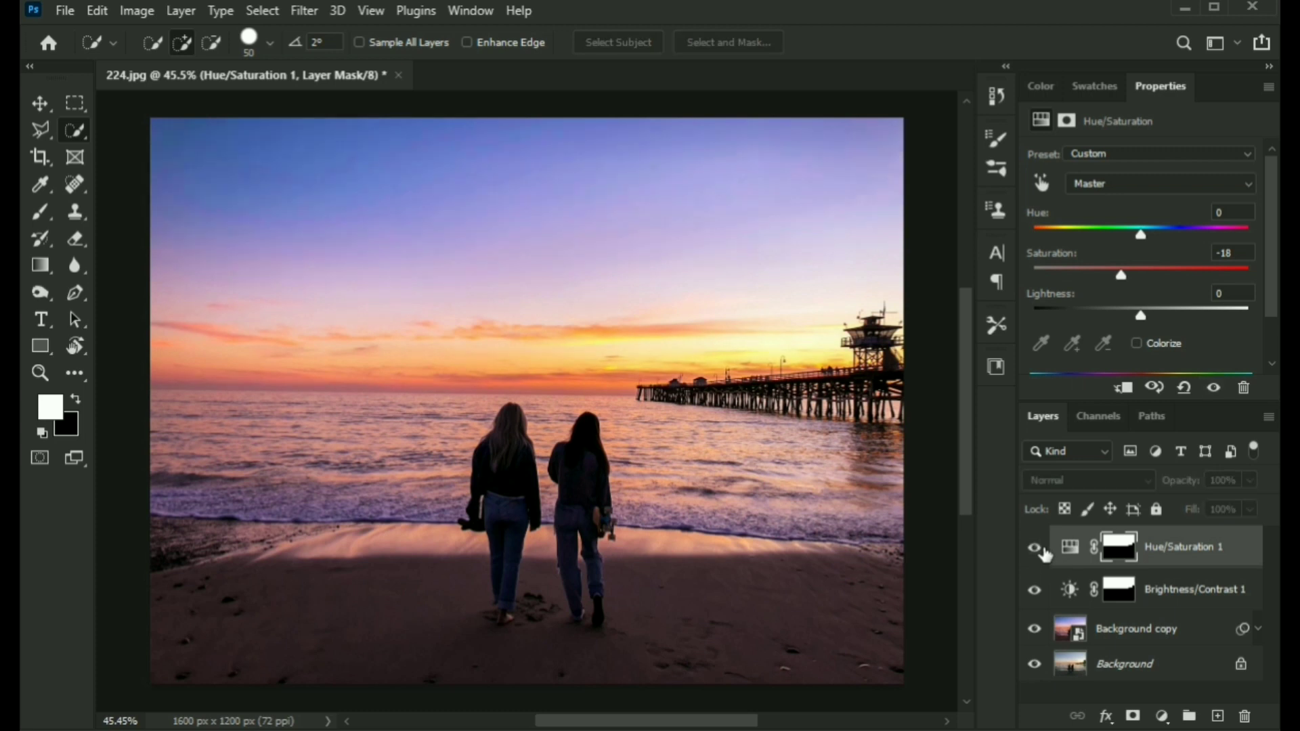
left_click(1043, 551)
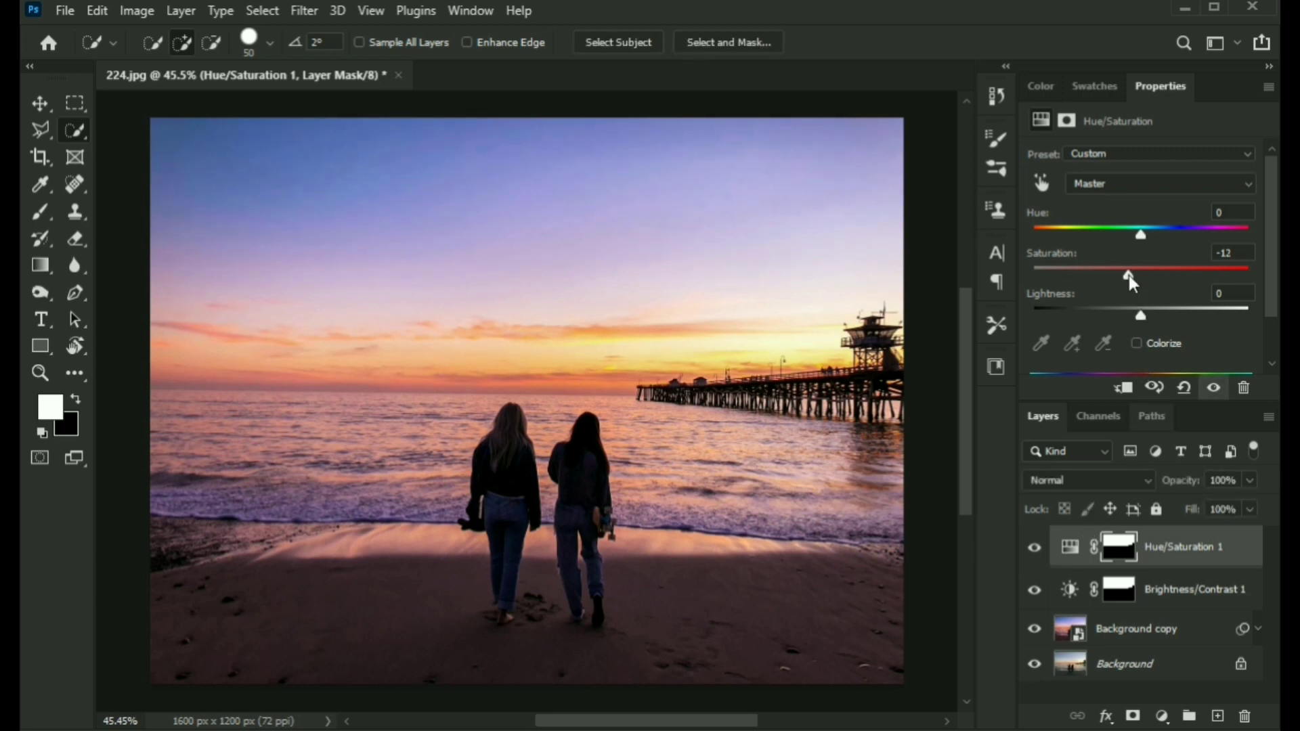
Paint black with a 9% flow brush on the Hue/Saturation mask over the left sky near the horizon.
left_click(1116, 547, "ctrl")
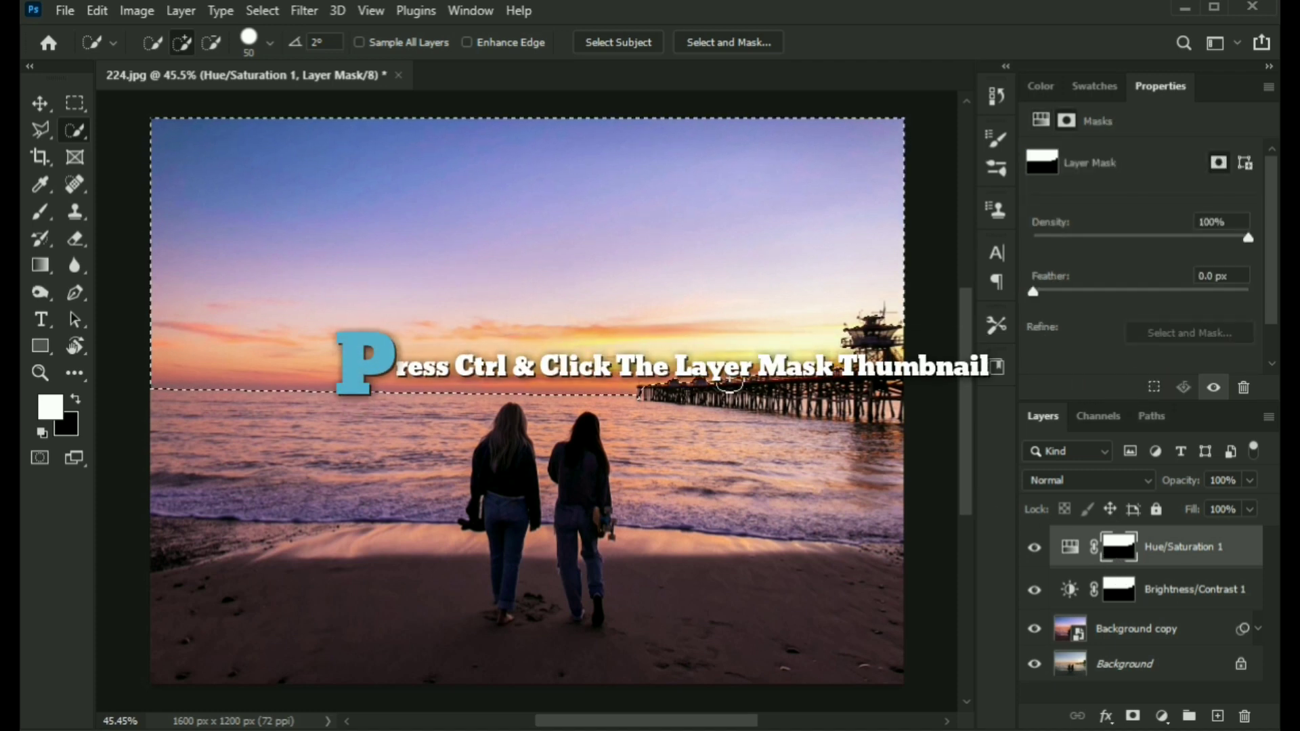
key("b")
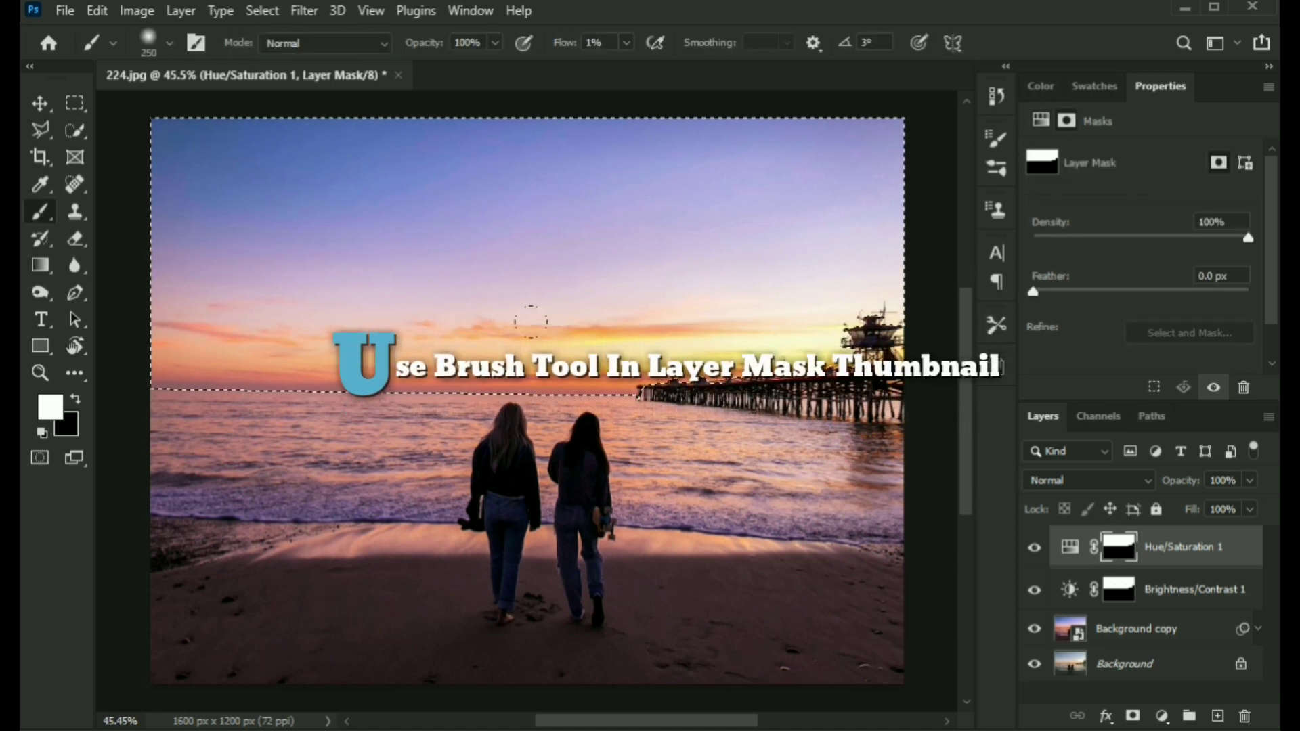
left_click_drag(566, 45, 573, 44)
key("x")
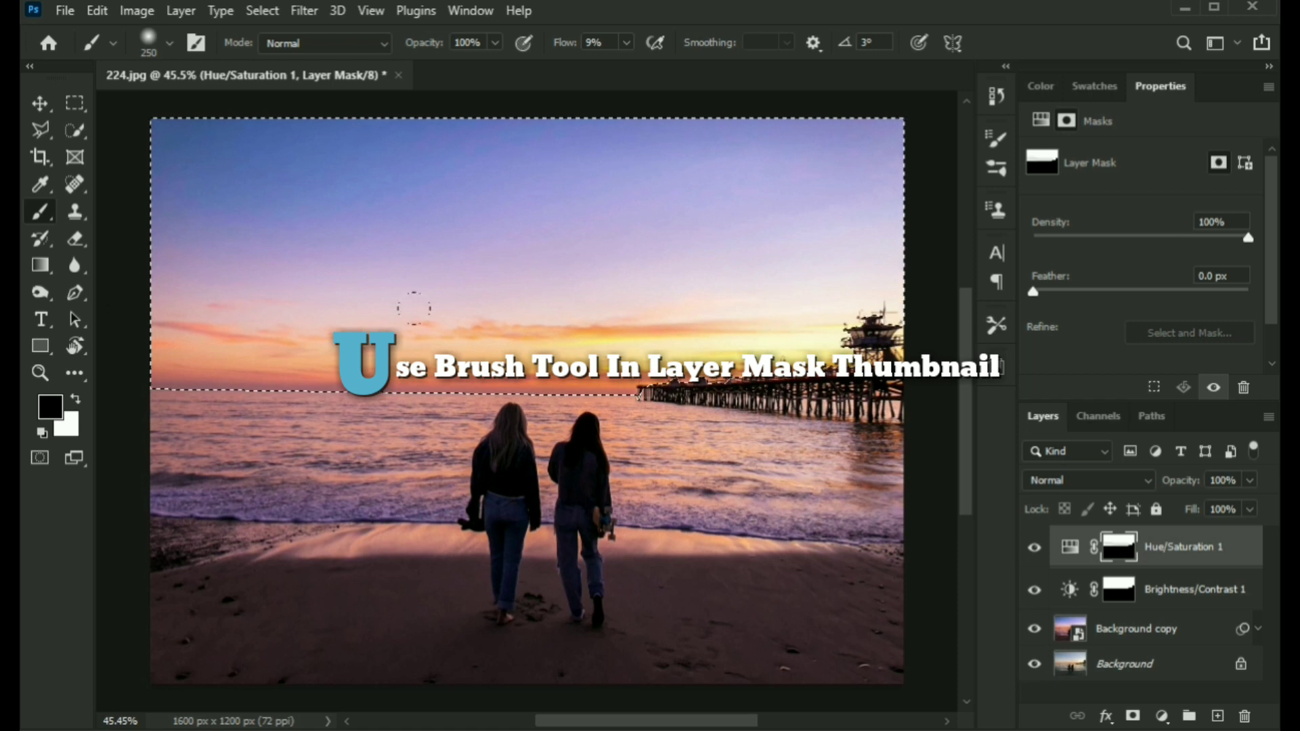
mouse_move(414, 309)
left_mouse_down()
mouse_move(813, 332)
mouse_move(204, 332)
left_mouse_up()
Toggle the Hue/Saturation layer's visibility to compare the sky with and without the adjustment.
key("bracketright")
key("bracketright")
key("bracketright")
key("bracketright")
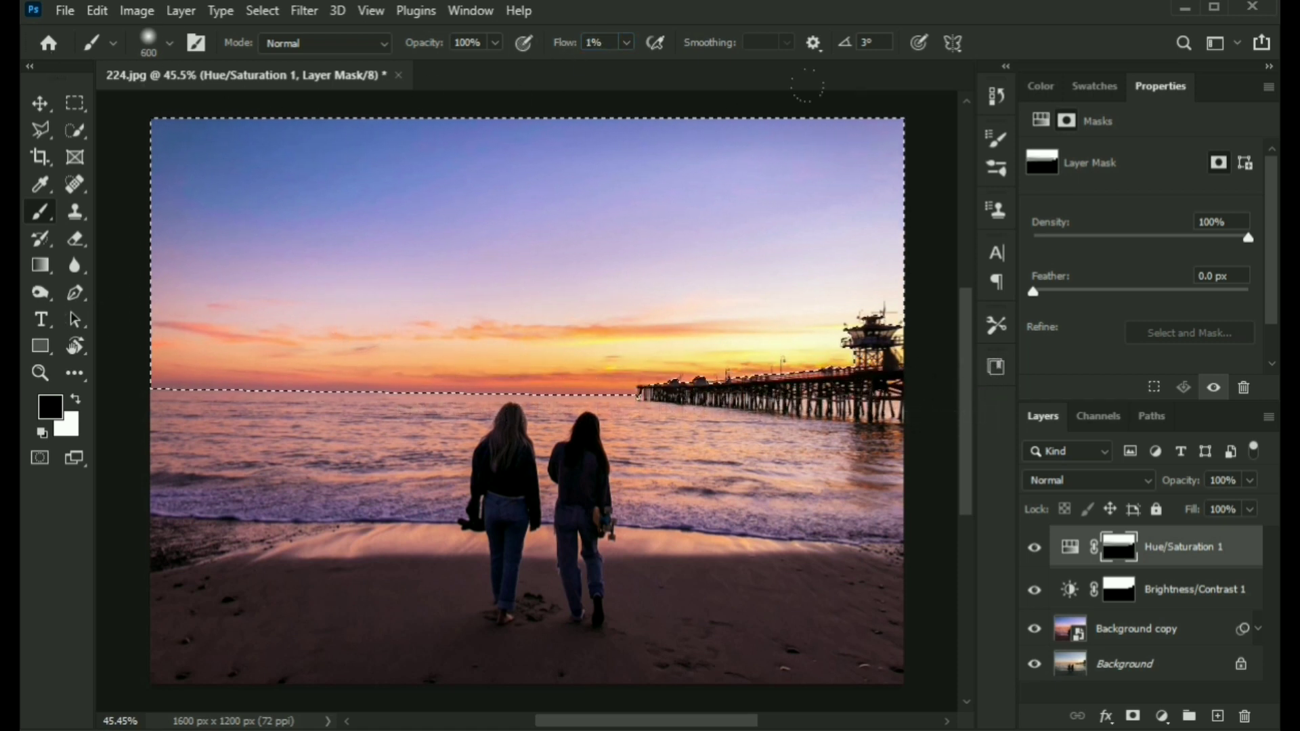
left_click(1035, 548)
left_click(1036, 548)
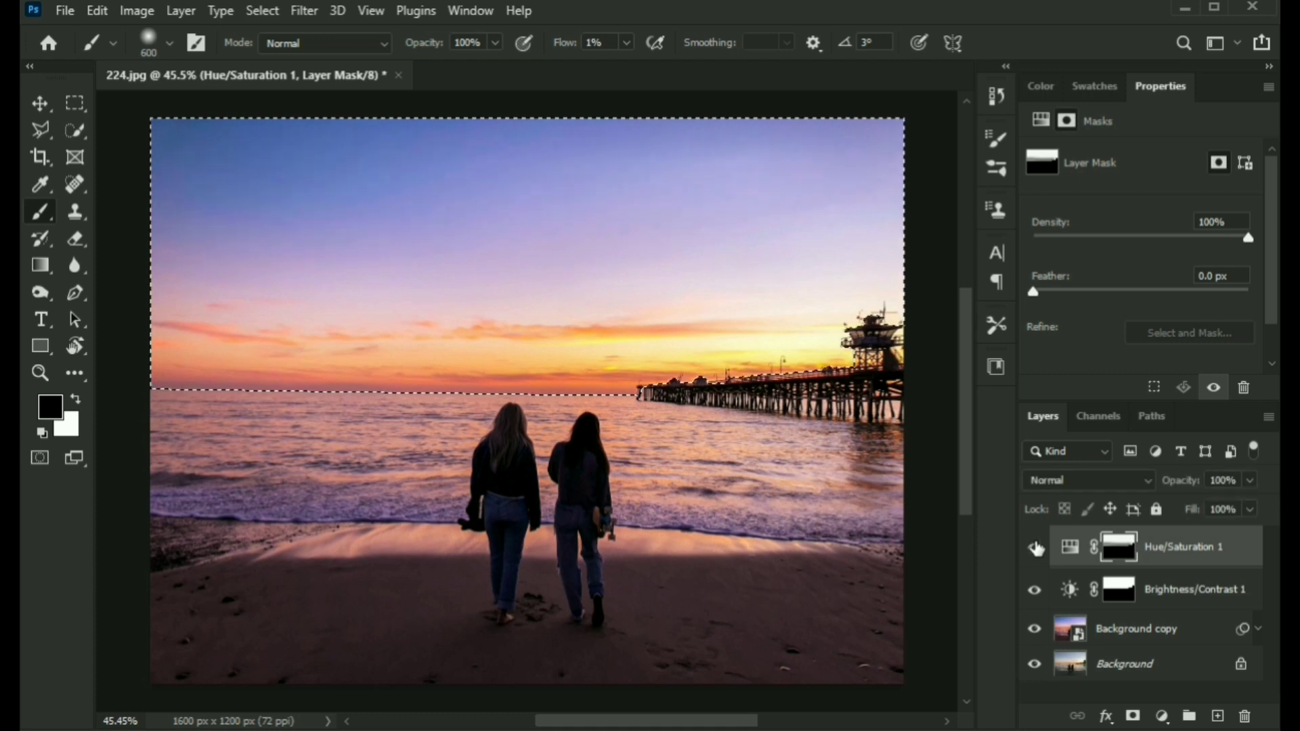
key("shift+1")
key("shift+4")
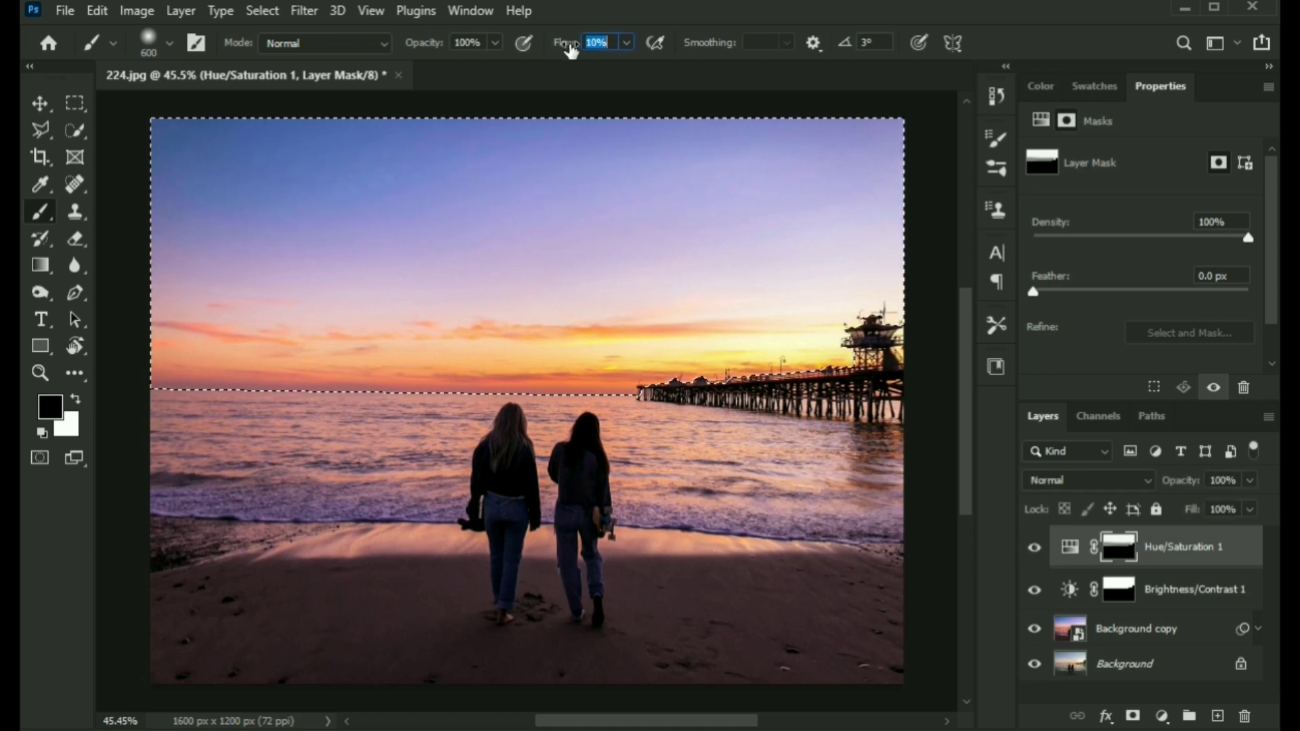
key("bracketleft")
key("bracketleft")
key("bracketleft")
key("bracketleft")
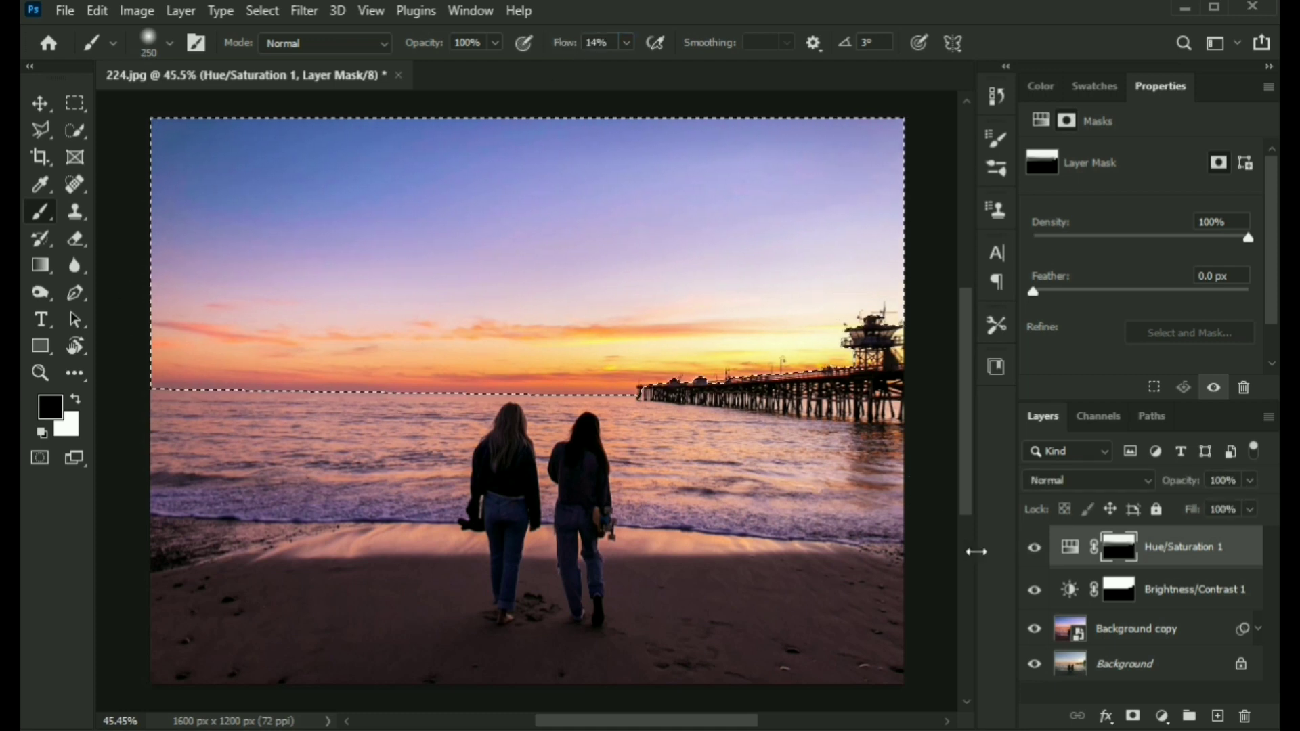
left_click(1037, 550)
left_click(1036, 549)
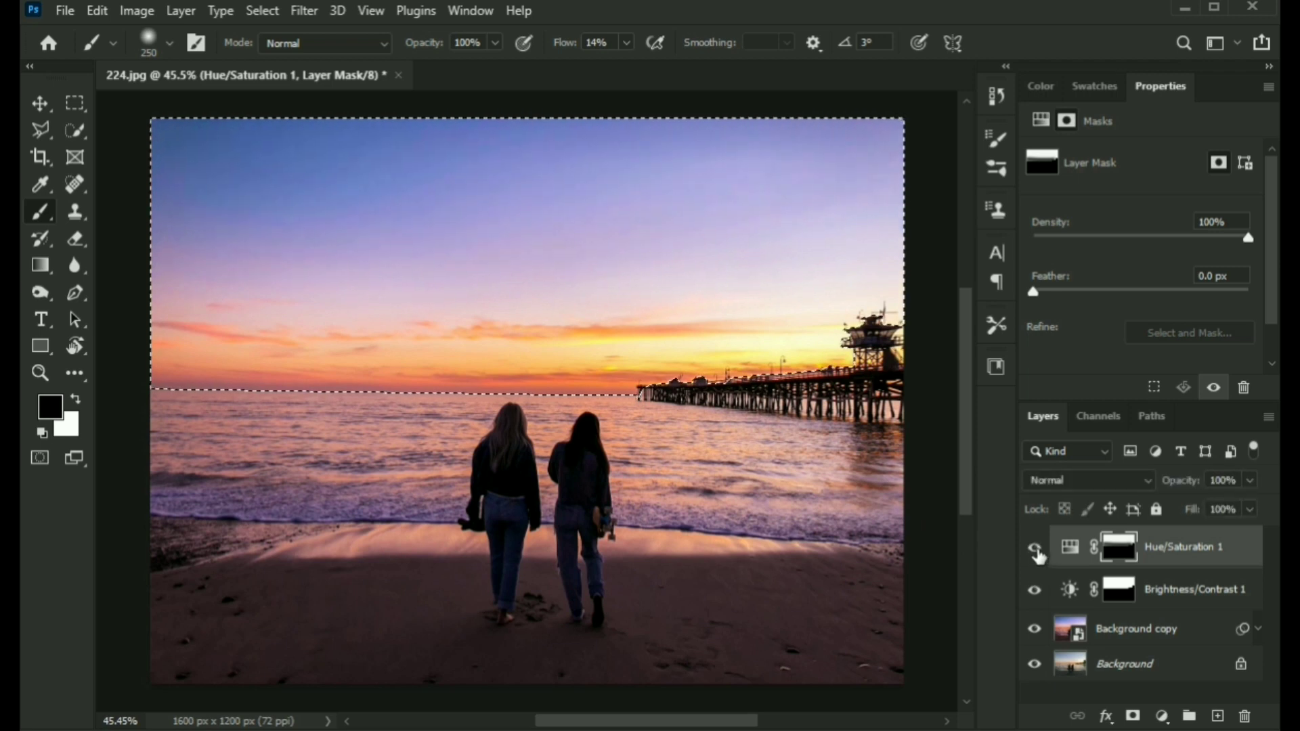
left_click(1036, 550)
left_click(1037, 551)
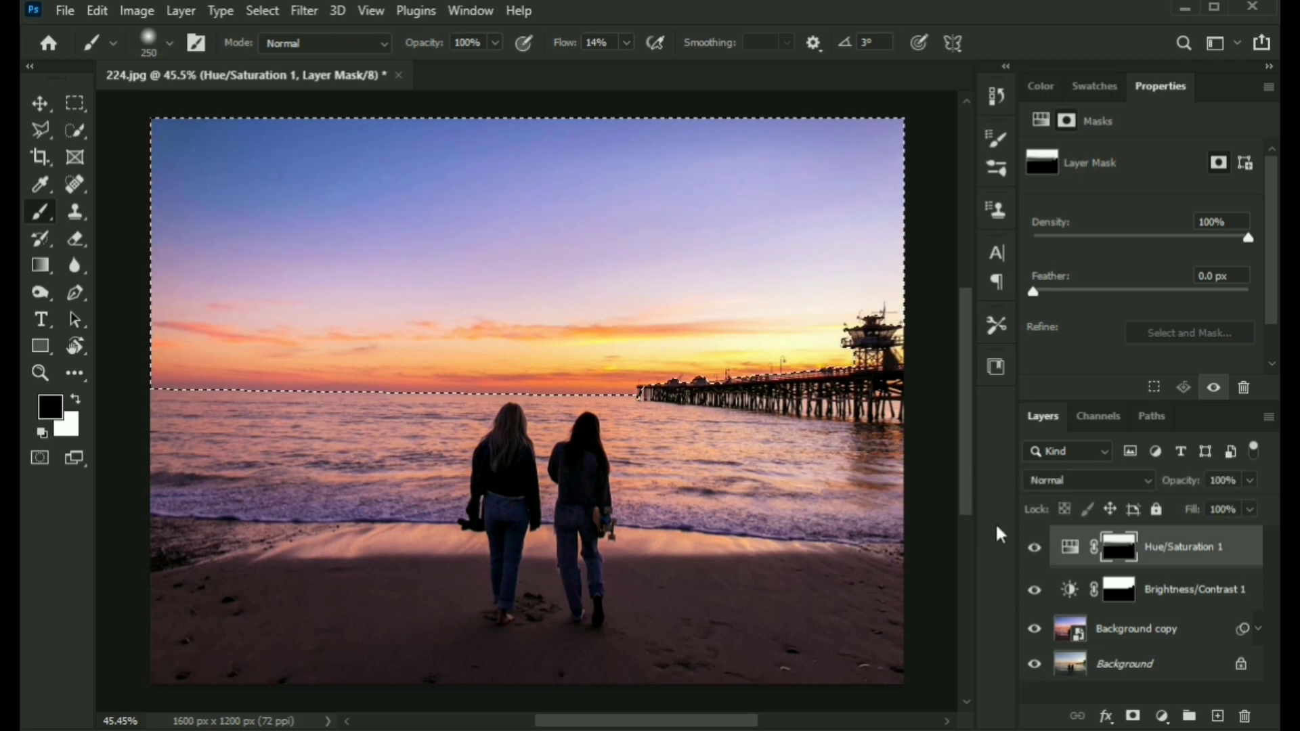
Set the brush flow to 5% and deselect the sky selection.
key("x")
left_click_drag(573, 42, 561, 43)
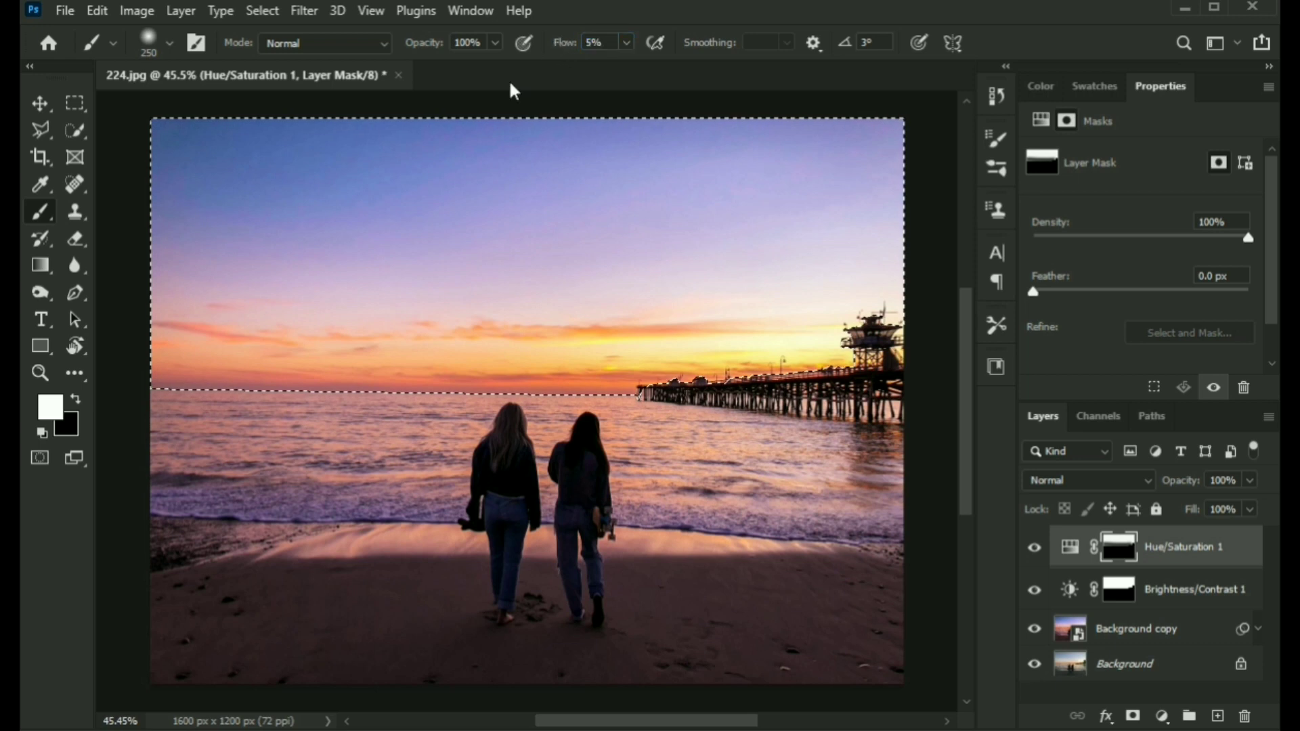
key("x")
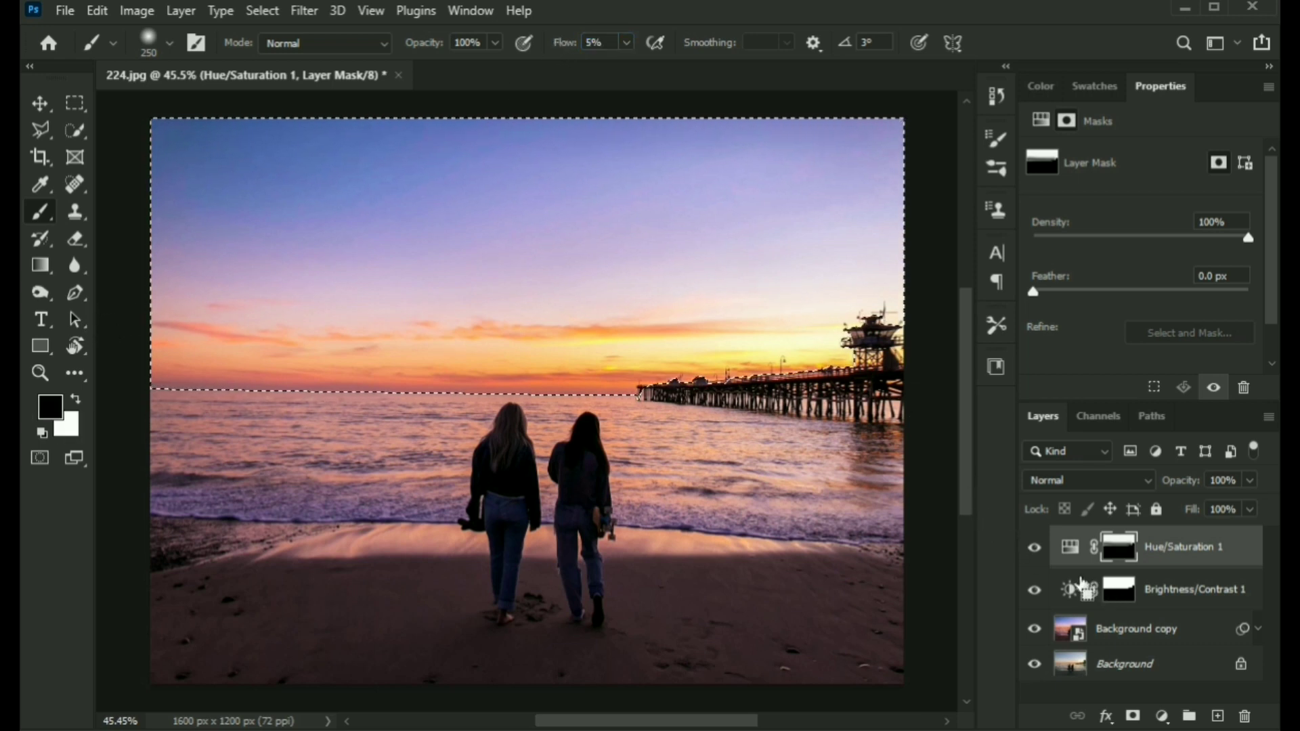
key("ctrl+d")
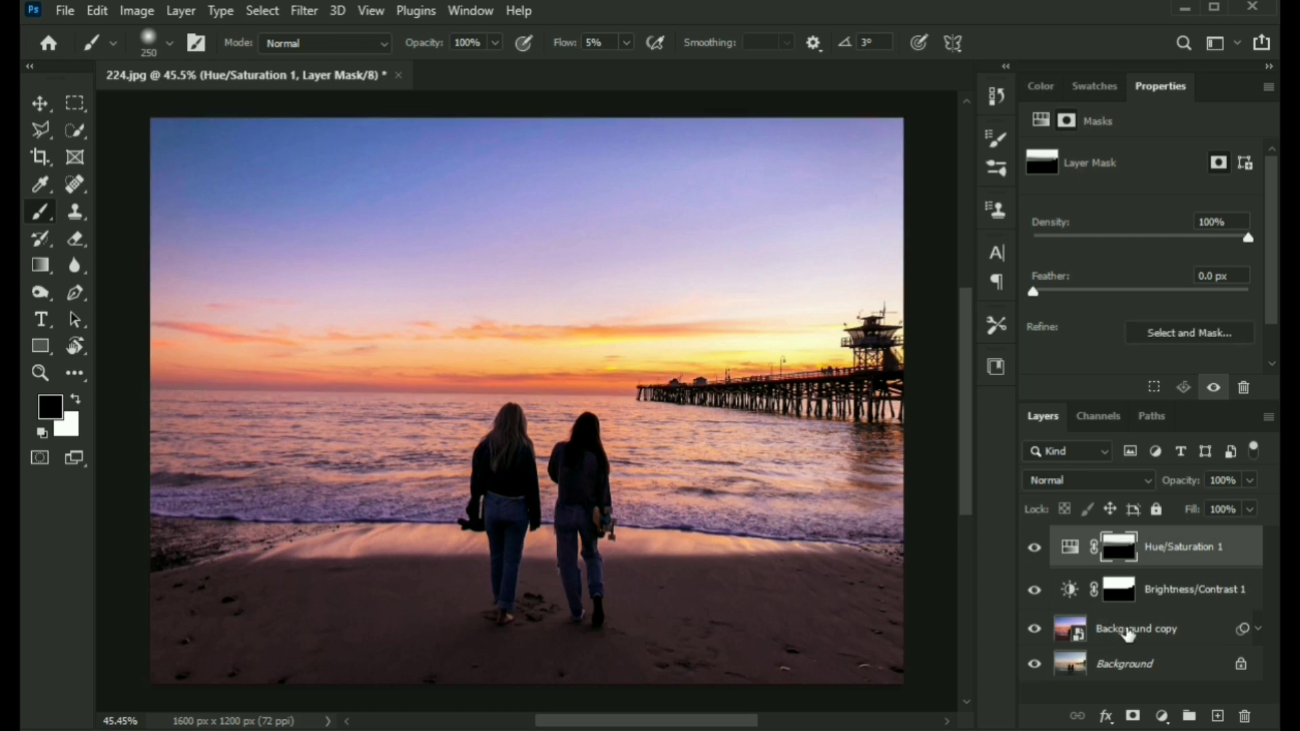
Add a Levels adjustment layer with input levels 7, 1.09 and 249.
left_click(1163, 716)
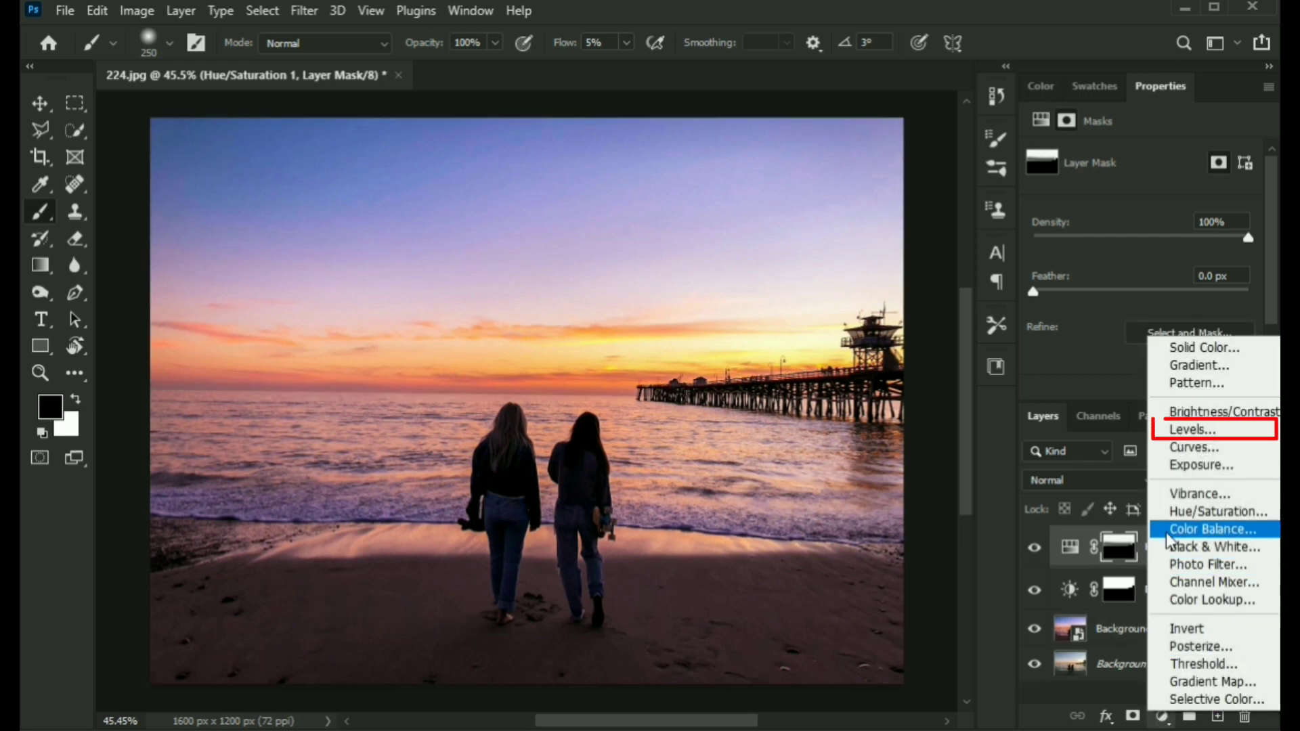
left_click(1174, 433)
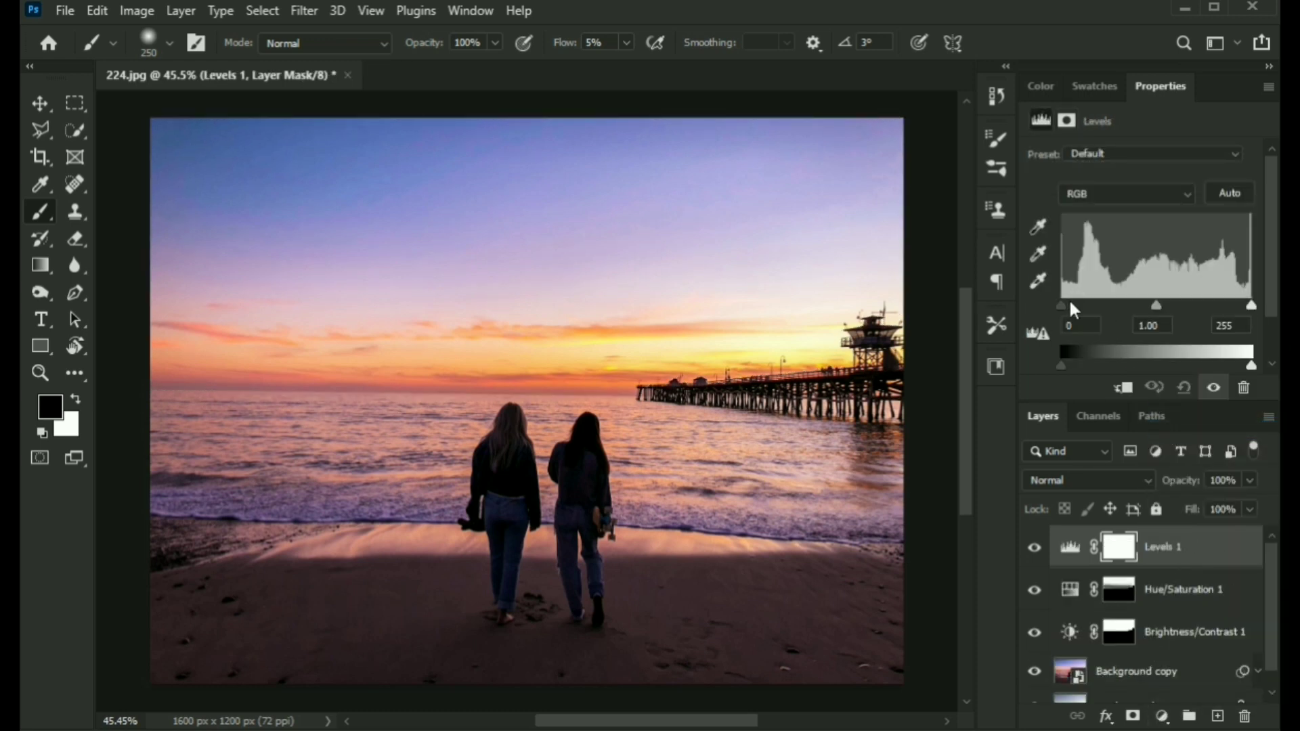
left_click(1067, 304)
left_click_drag(1158, 306, 1153, 309)
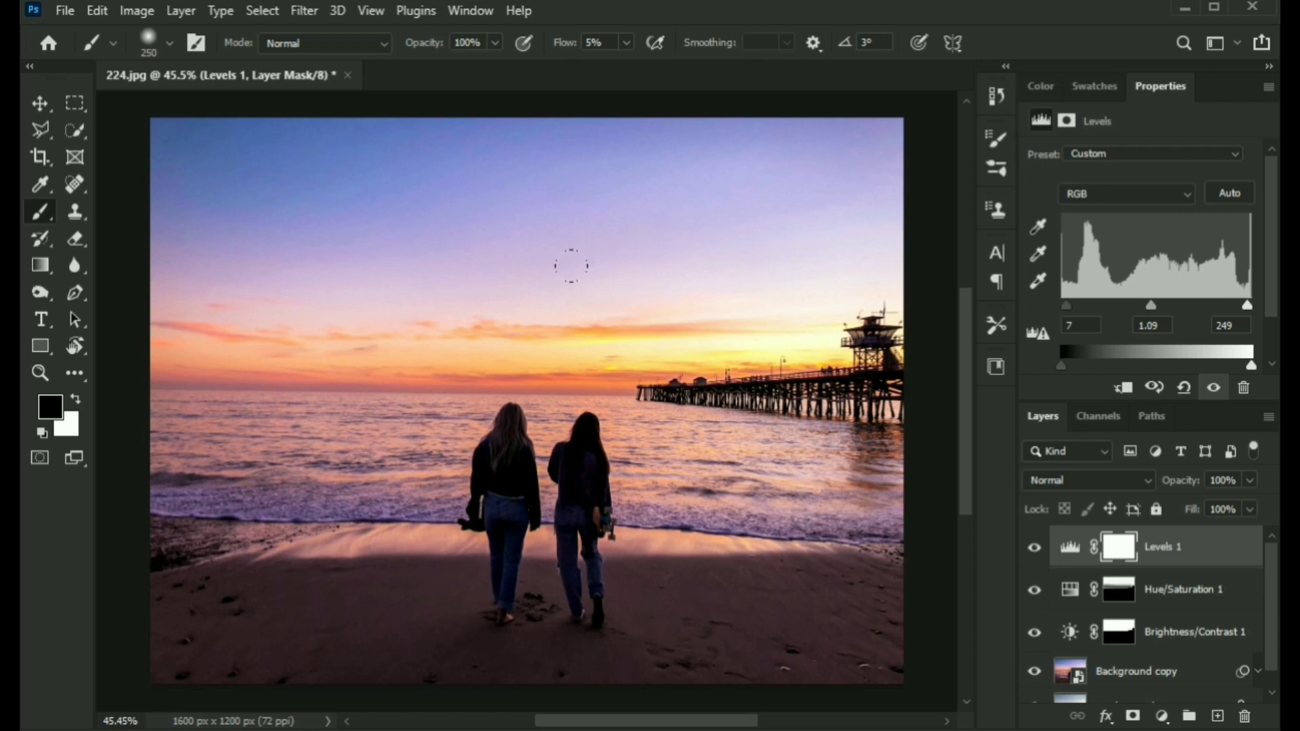
Toggle the Levels layer's visibility to compare the image before and after.
left_click(1035, 549)
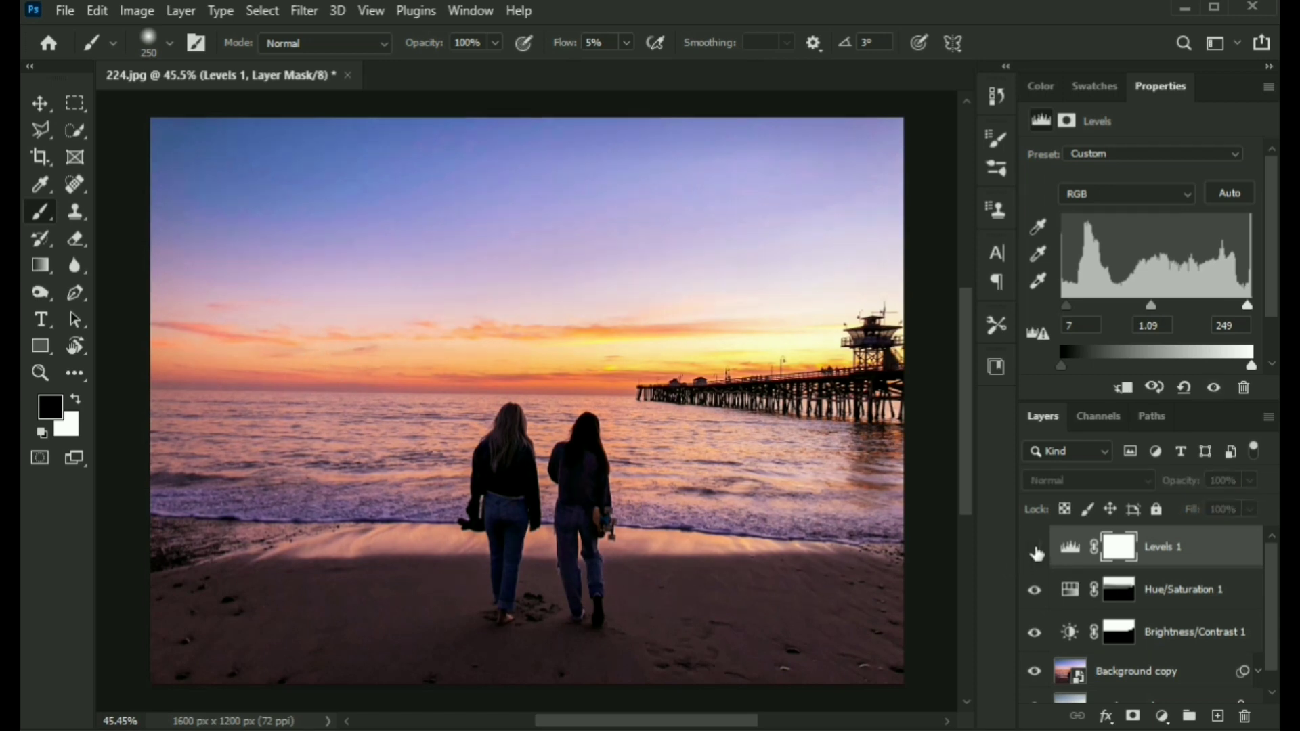
left_click(1035, 549)
left_click(1034, 548)
left_click(1035, 550)
left_click(1035, 550)
left_click(1035, 550)
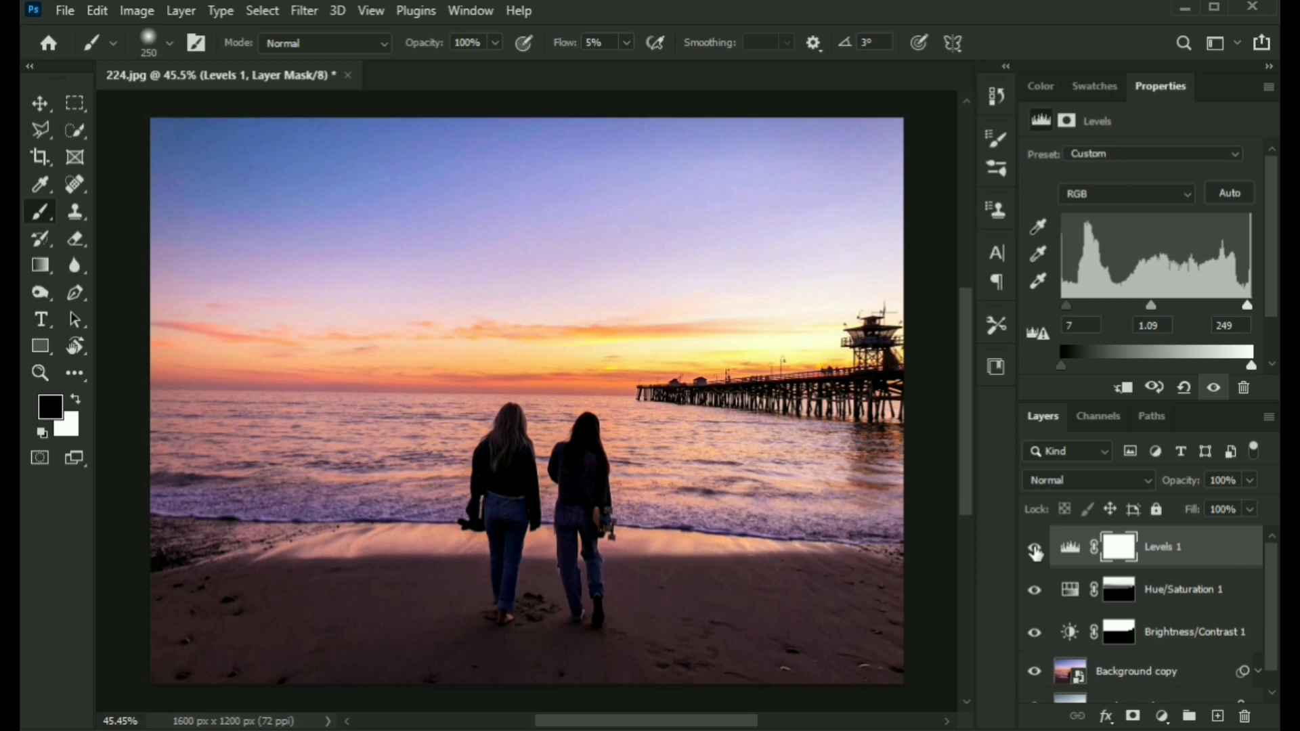
Add a Curves adjustment layer and bend the RGB curve with a raised upper point and a lower shadow point.
left_click(1163, 716)
left_click(1181, 451)
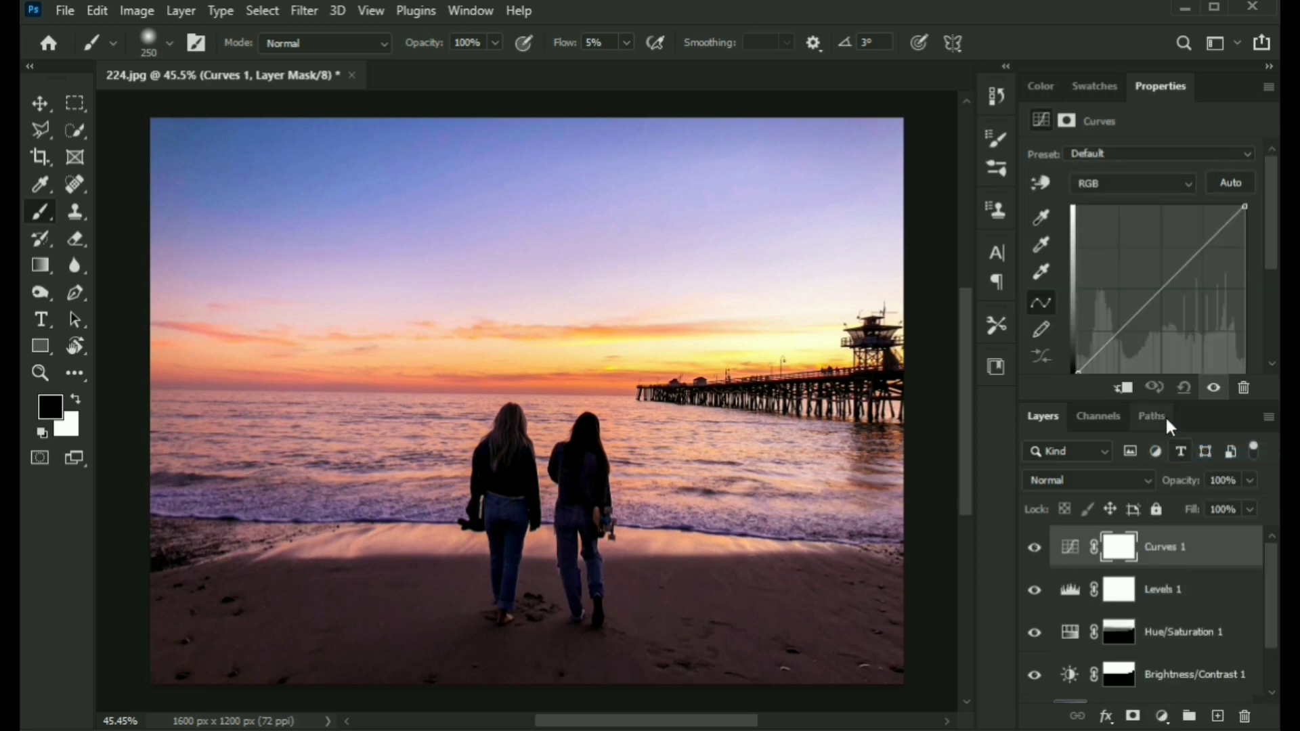
left_click_drag(1202, 238, 1209, 245)
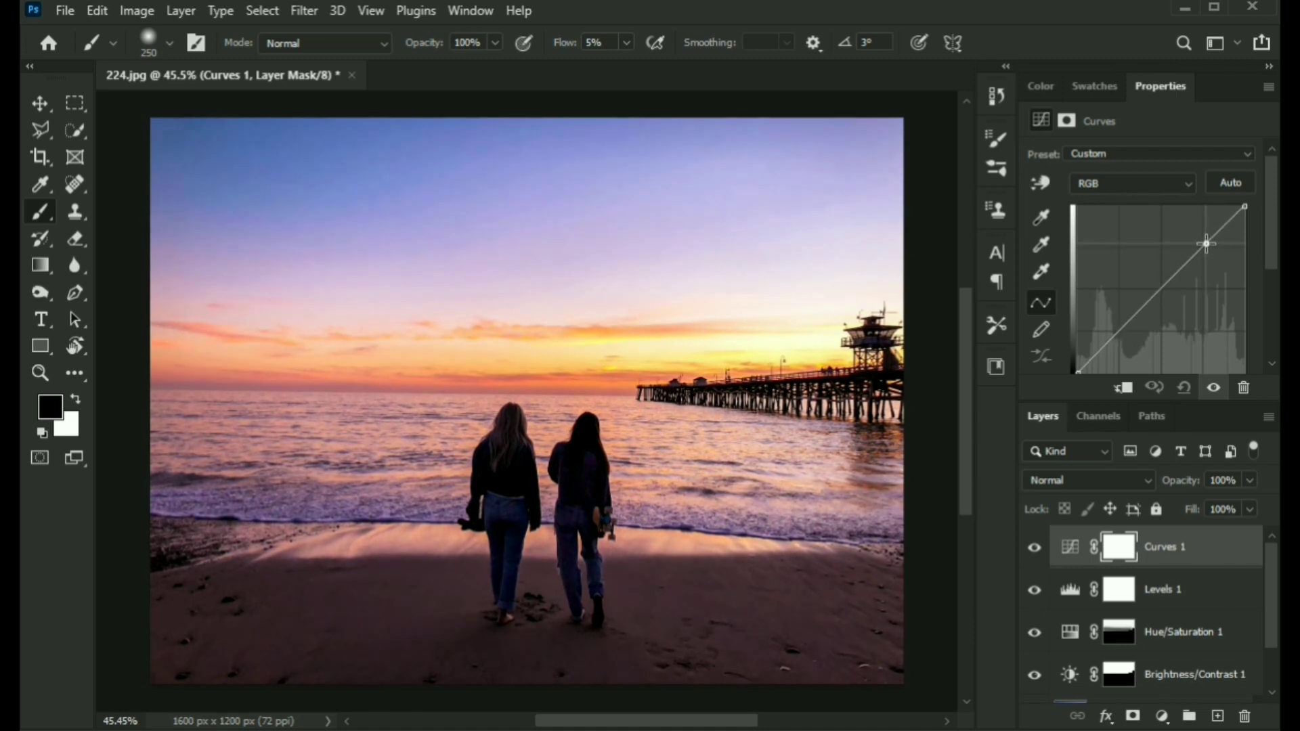
scroll(1151, 313, "down", 1)
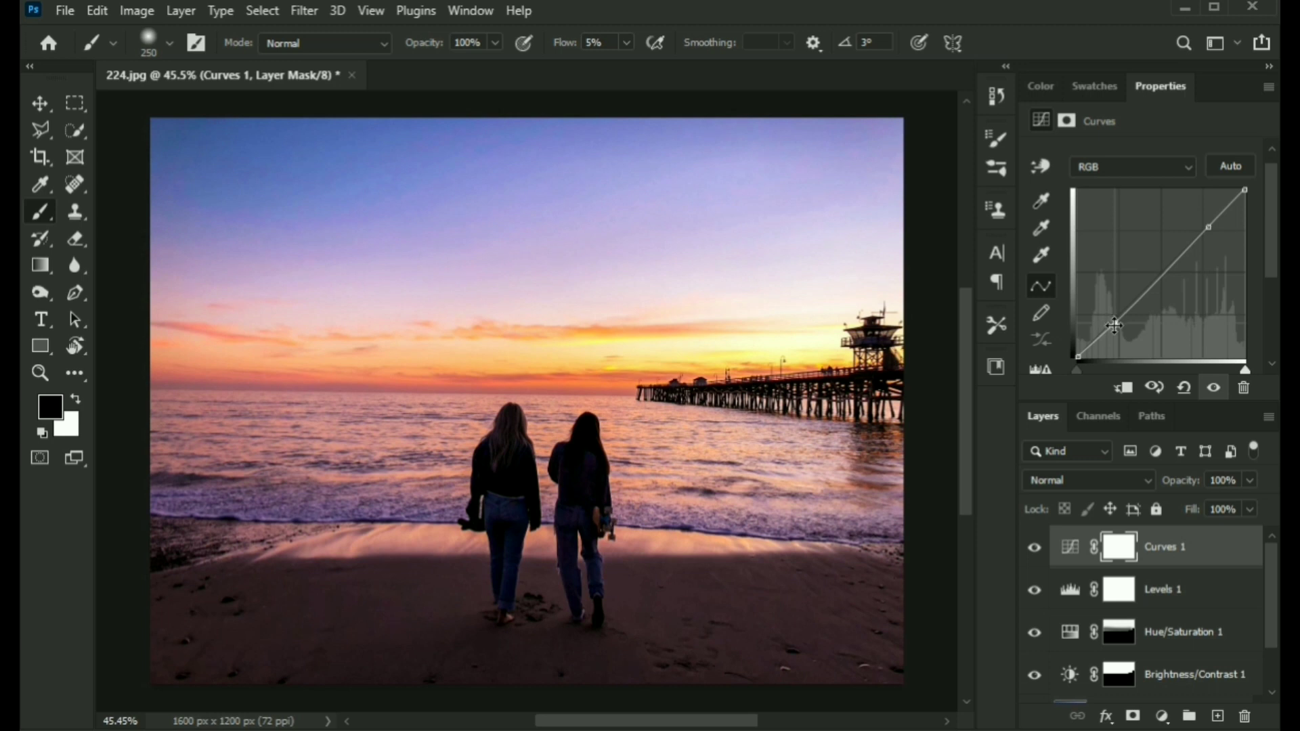
left_click(1115, 326)
Try setting the Curves gray point by sampling the sand beside the two people, then undo it.
left_click(1034, 550)
left_click(1034, 550)
left_click(1041, 228)
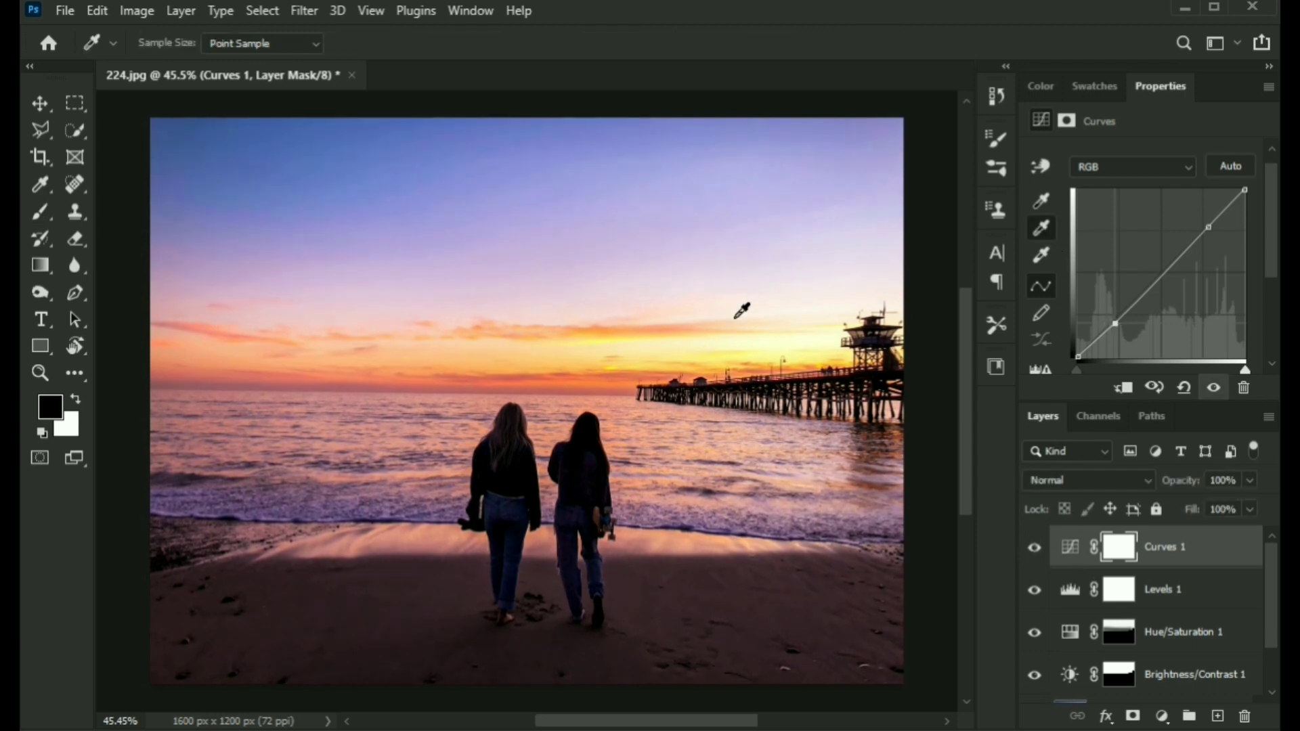
left_click(539, 539)
key("z")
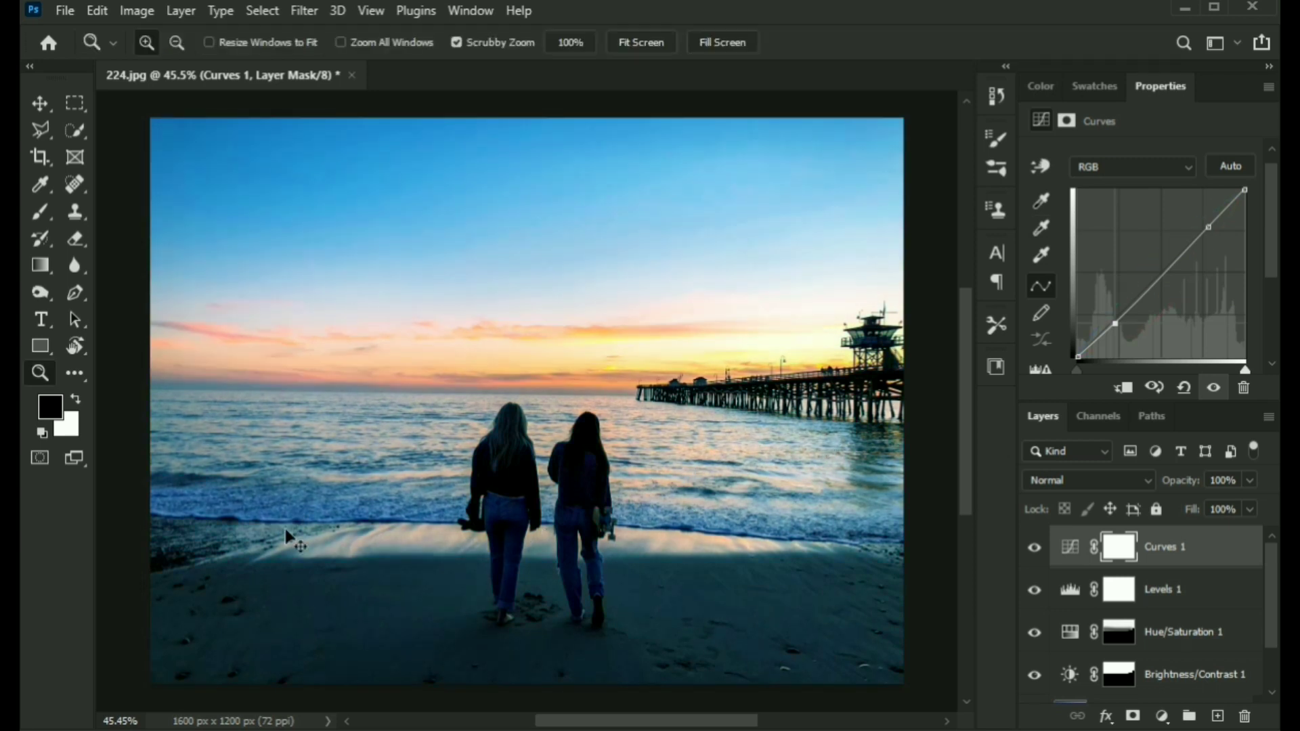
key("ctrl+z")
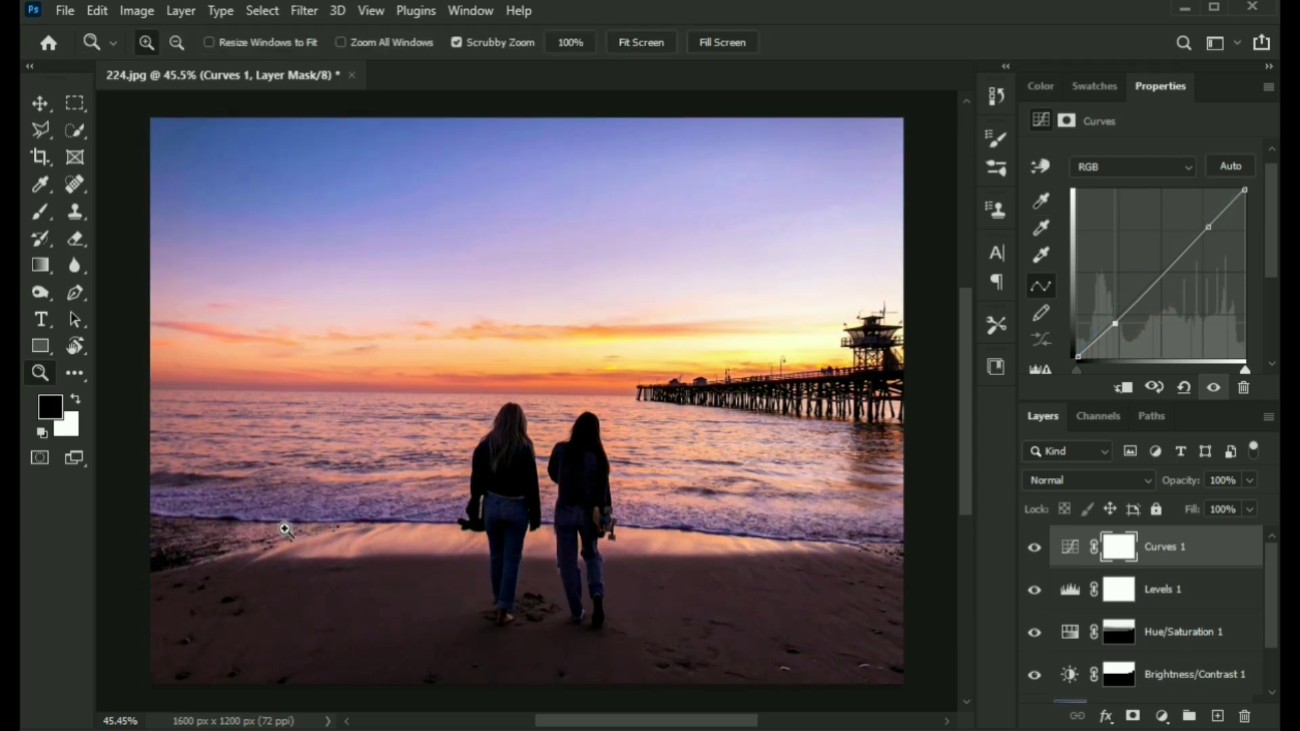
Set the Curves gray point by sampling the sand on the left shoreline and compare the result.
left_click(1041, 229)
left_click(241, 546)
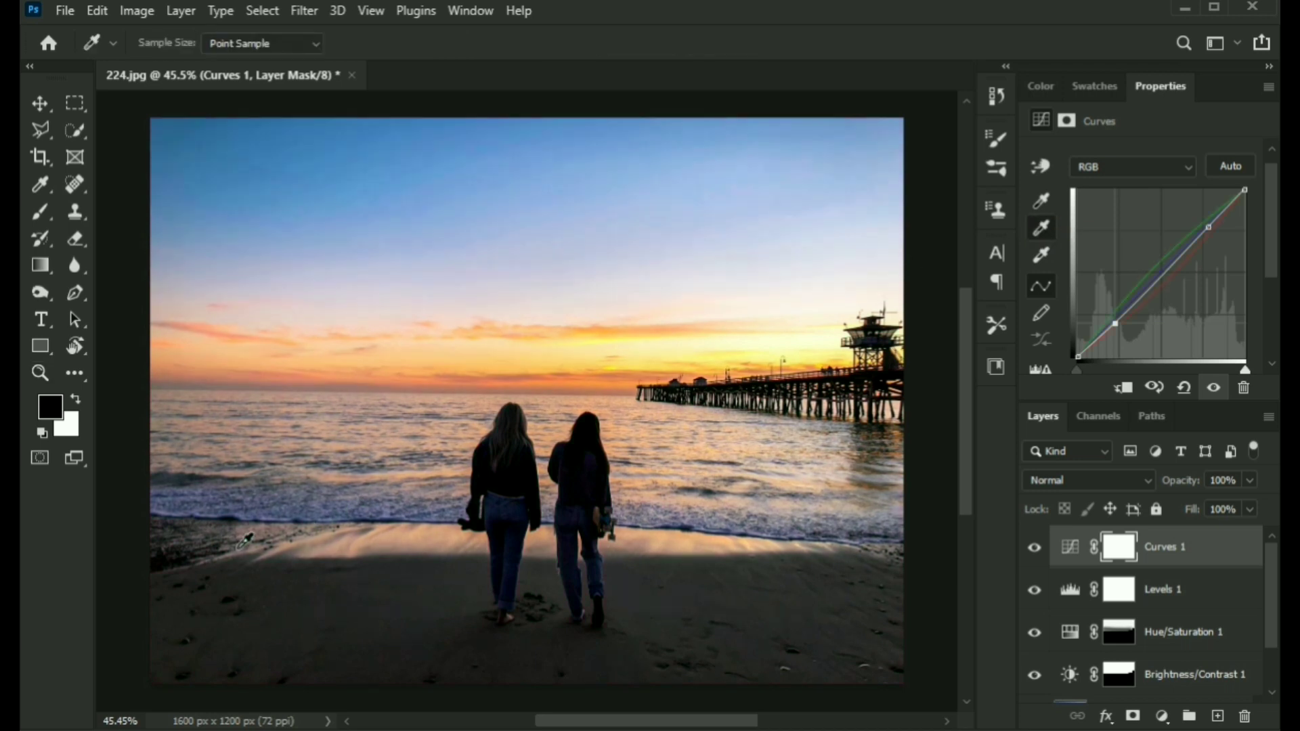
left_click(1036, 548)
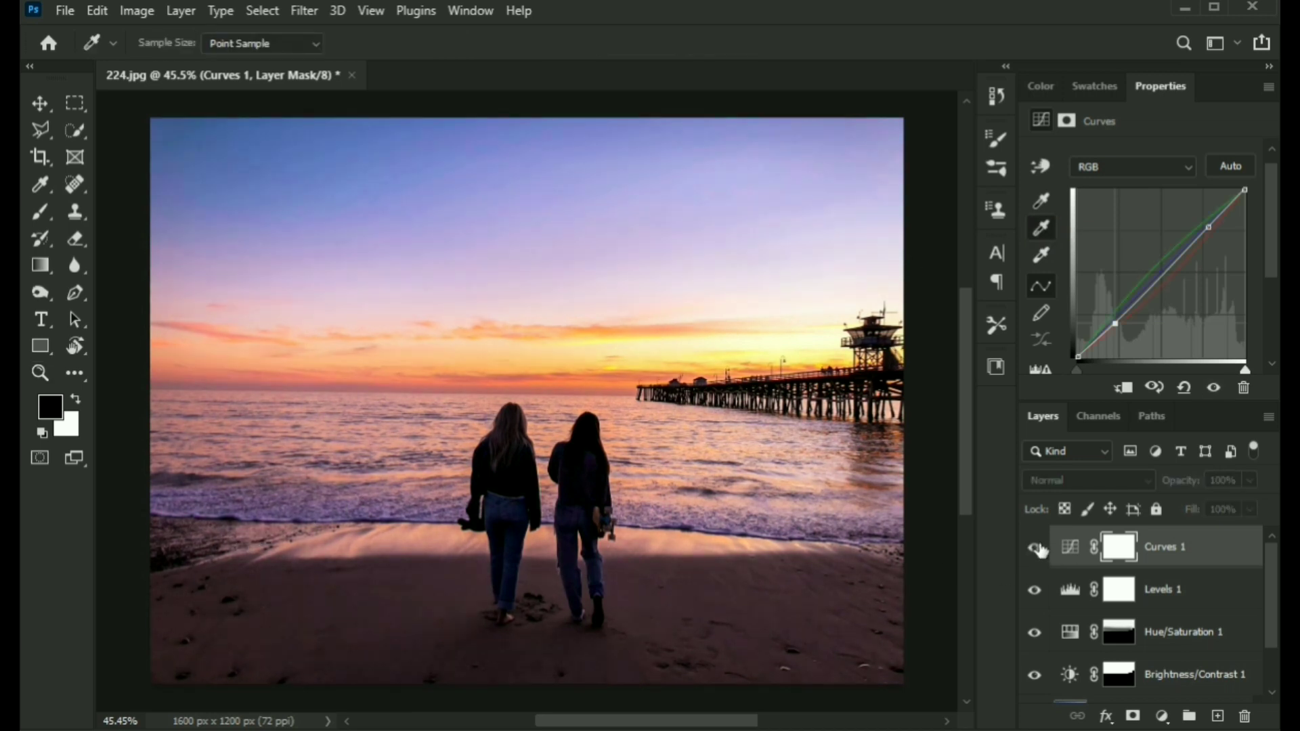
left_click(1036, 548)
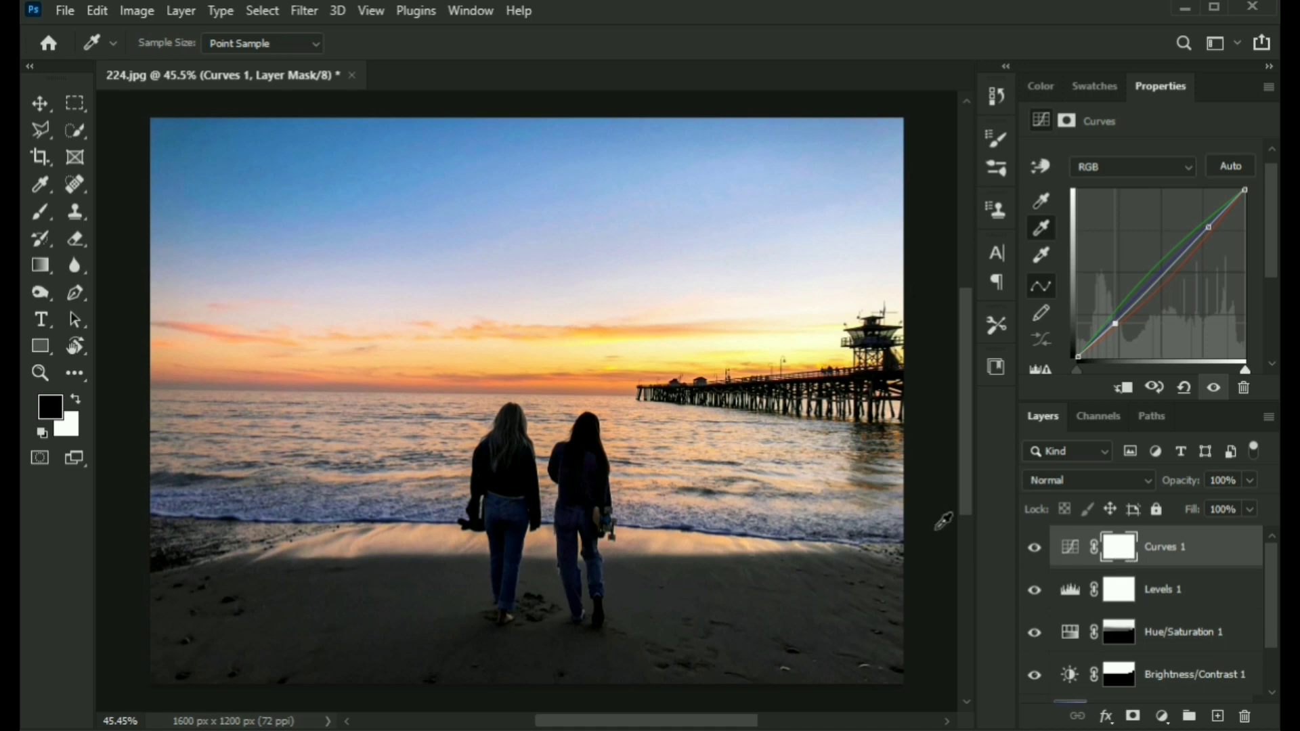
Paint black with a 600 px, 5% flow brush across the Curves mask over the sky, sea and sand.
key("b")
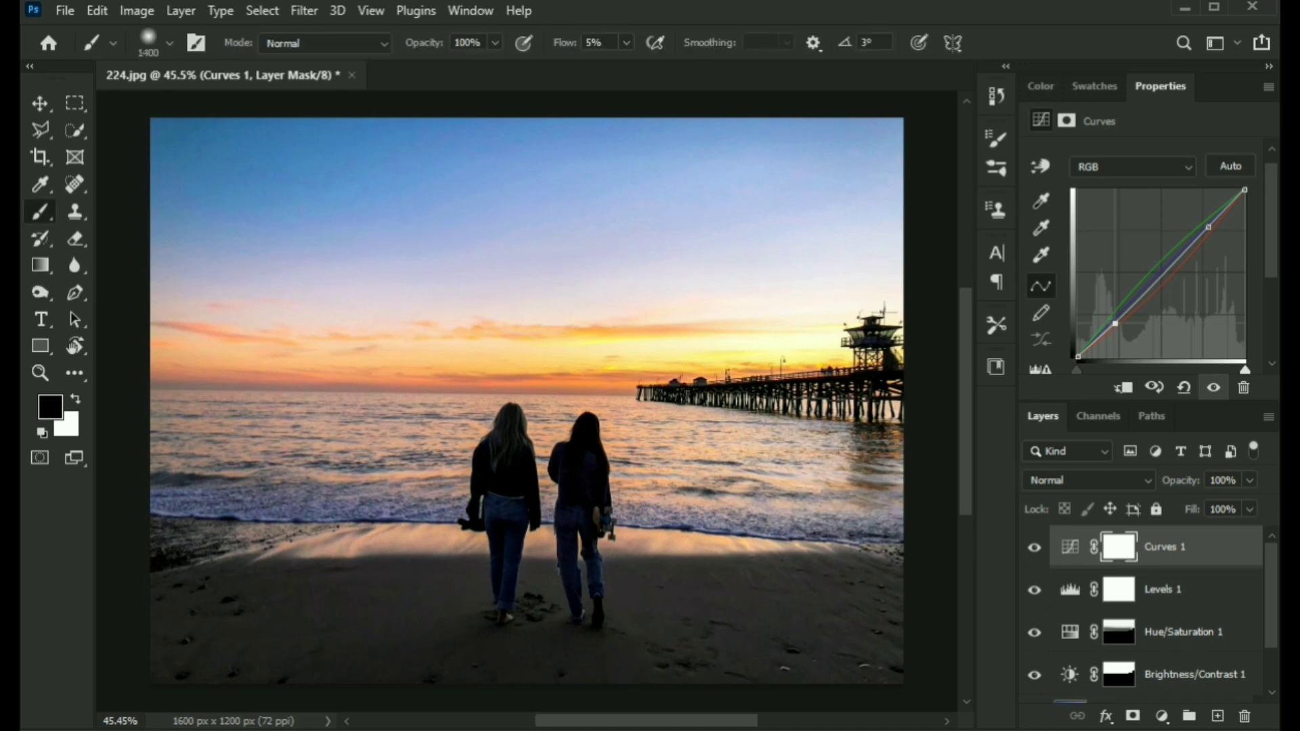
left_click_drag(203, 271, 847, 407)
left_click_drag(847, 474, 203, 474)
key("bracketleft")
key("bracketleft")
key("bracketleft")
key("bracketleft")
key("bracketleft")
key("bracketleft")
left_click_drag(880, 190, 156, 190)
left_click_drag(125, 444, 948, 542)
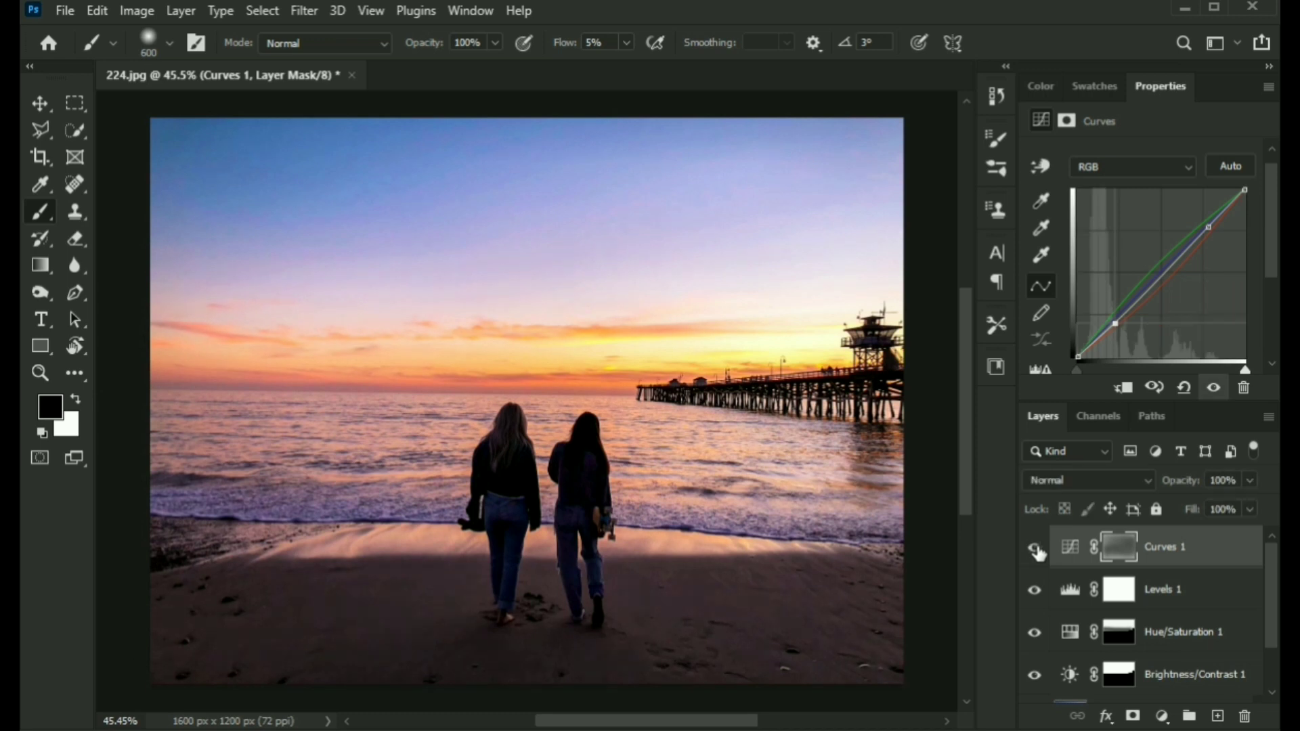
Set the Curves layer's opacity to 43% and switch to the Move tool.
left_click(1250, 481)
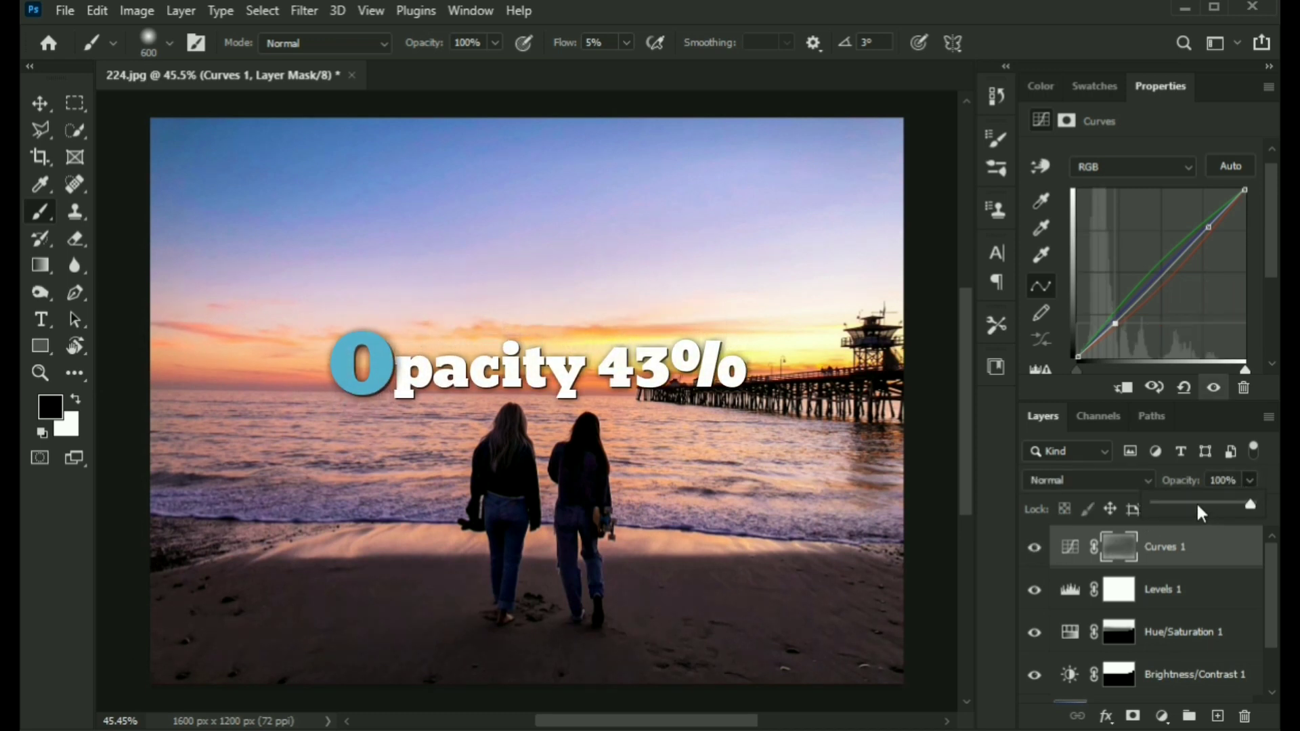
left_click(1198, 505)
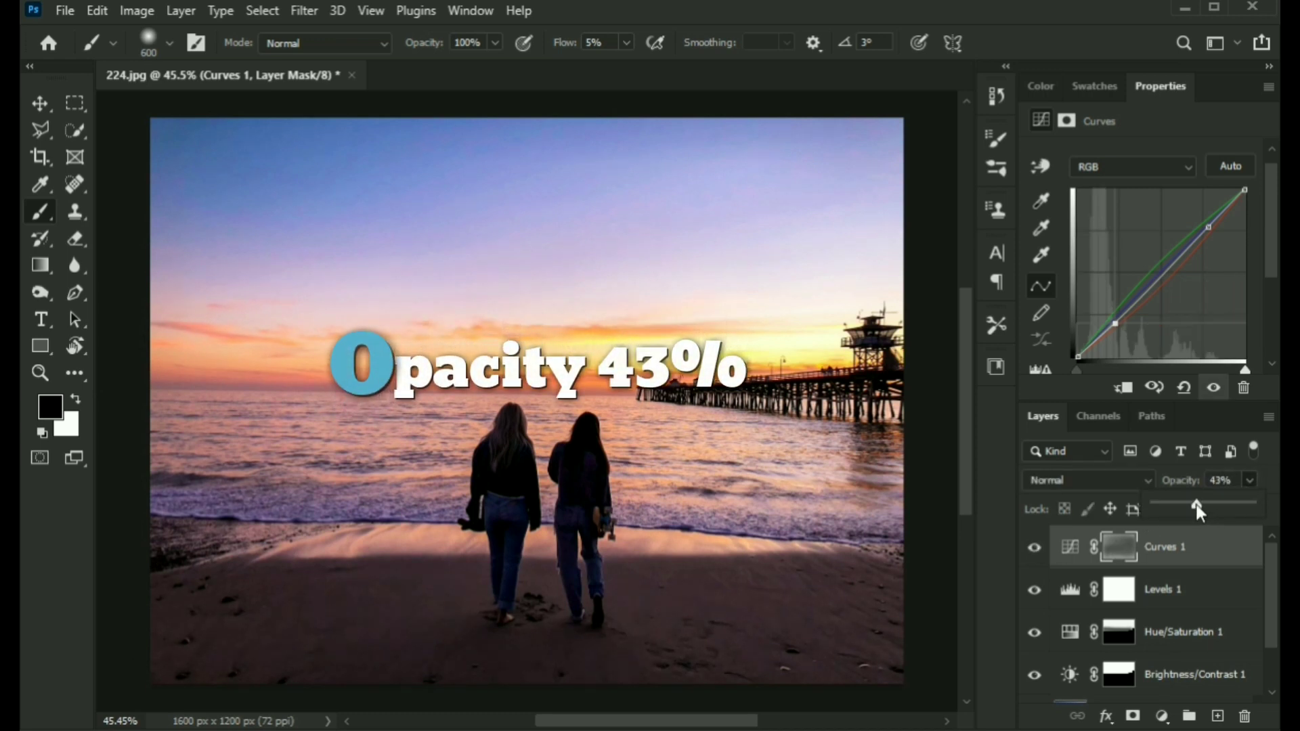
left_click(1248, 478)
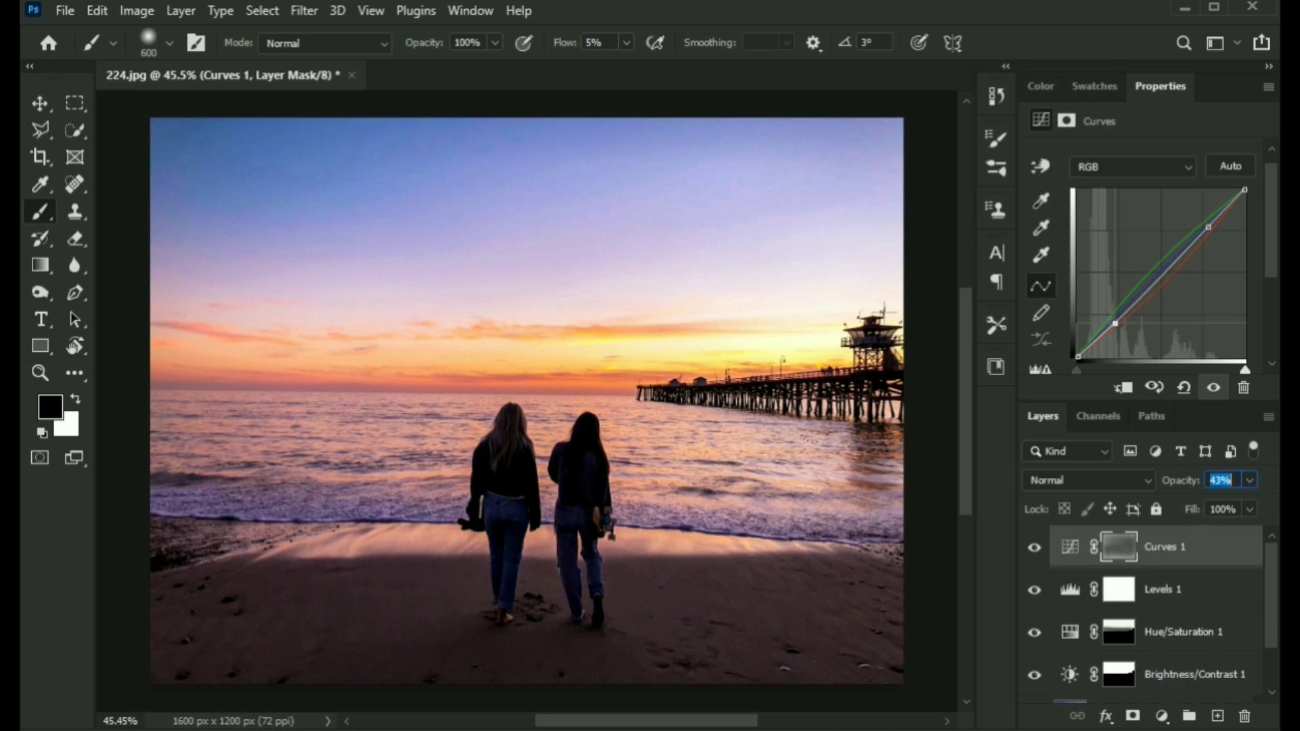
left_click(1039, 552)
left_click(1039, 551)
key("v")
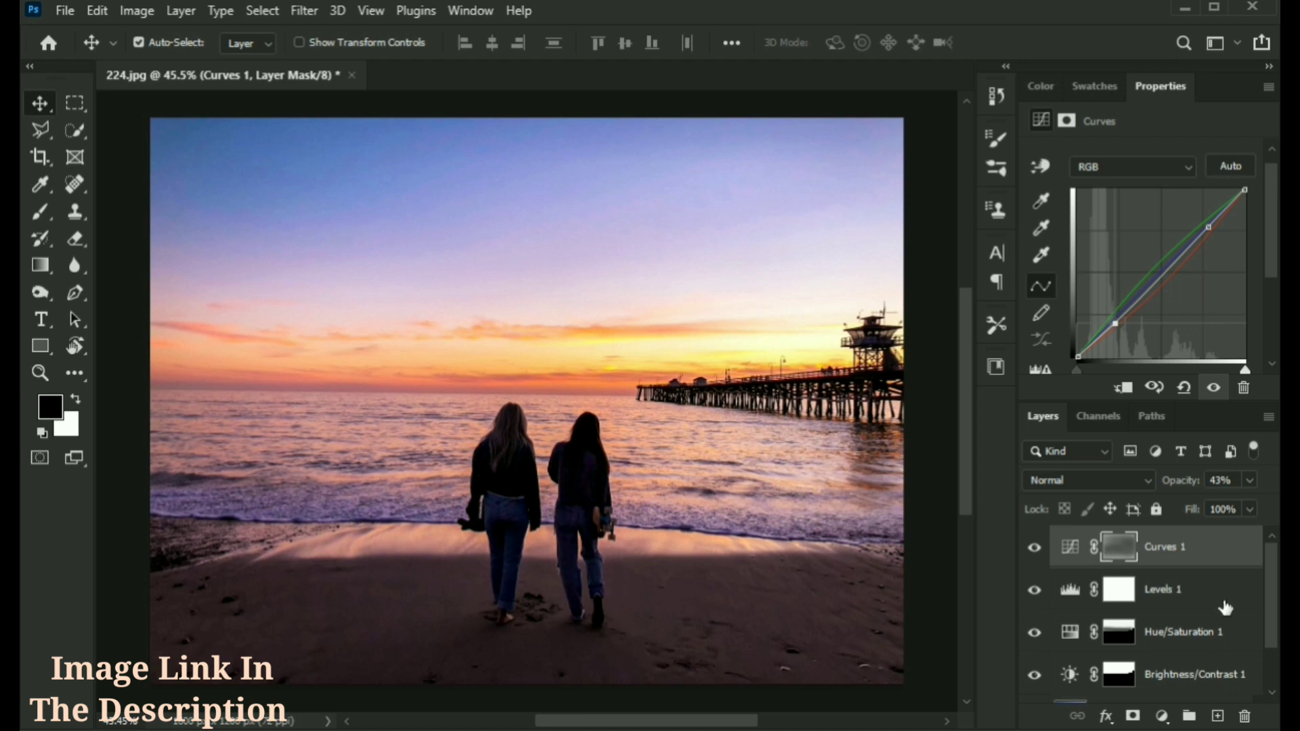
Group the adjustment layers and the Background copy layer into one group.
scroll(1193, 623, "down", 1)
scroll(1193, 623, "down", 1)
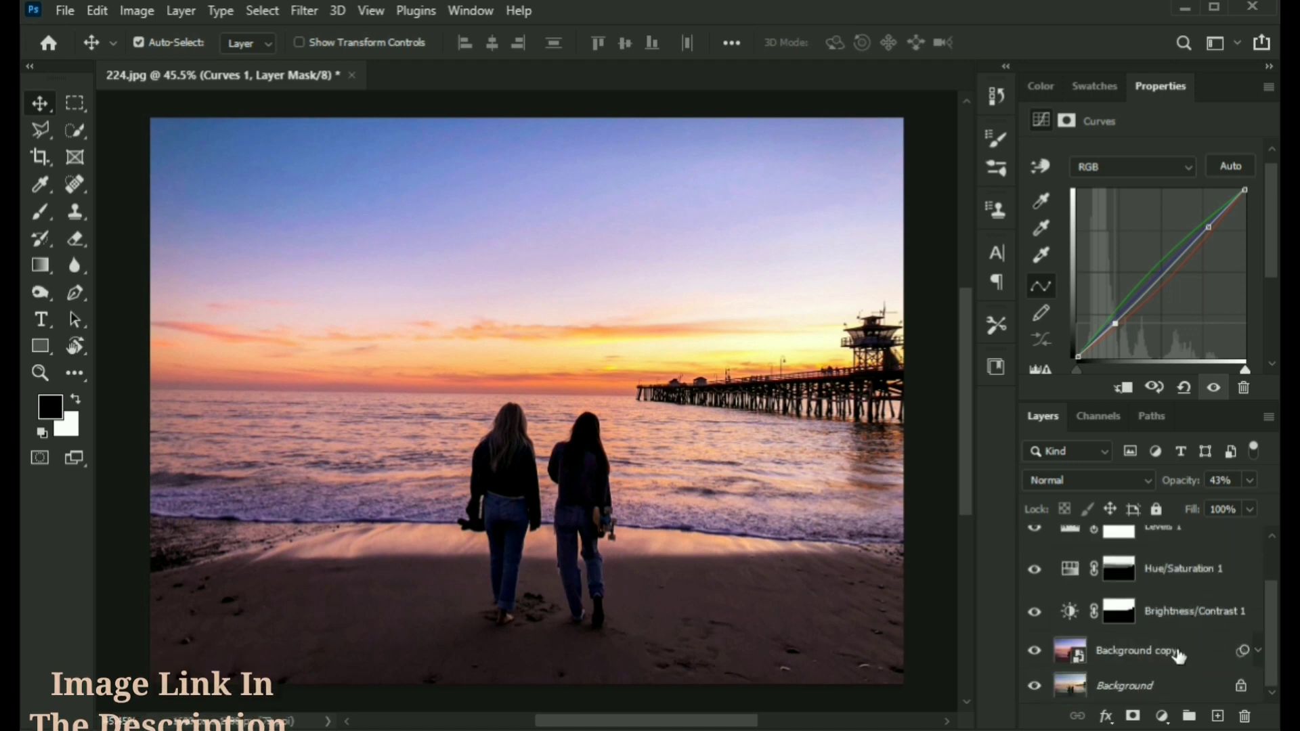
left_click(1180, 657, "shift")
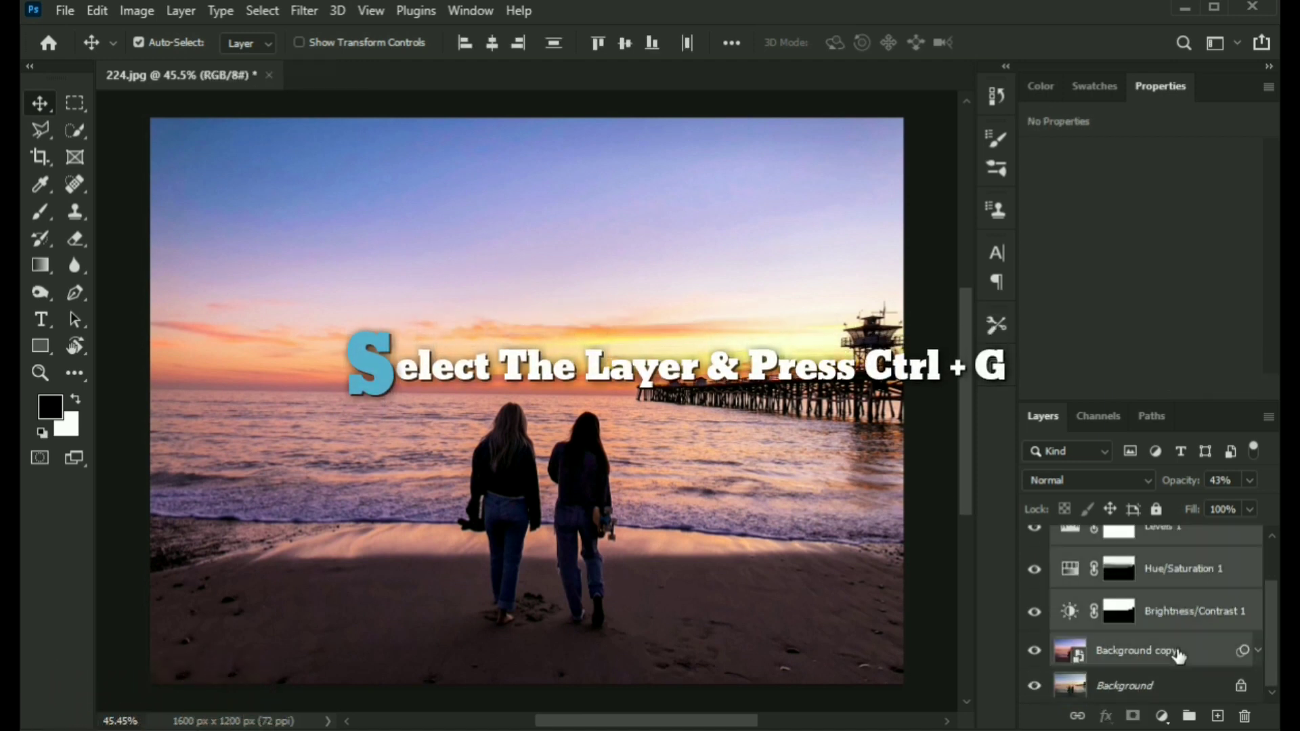
key("ctrl+g")
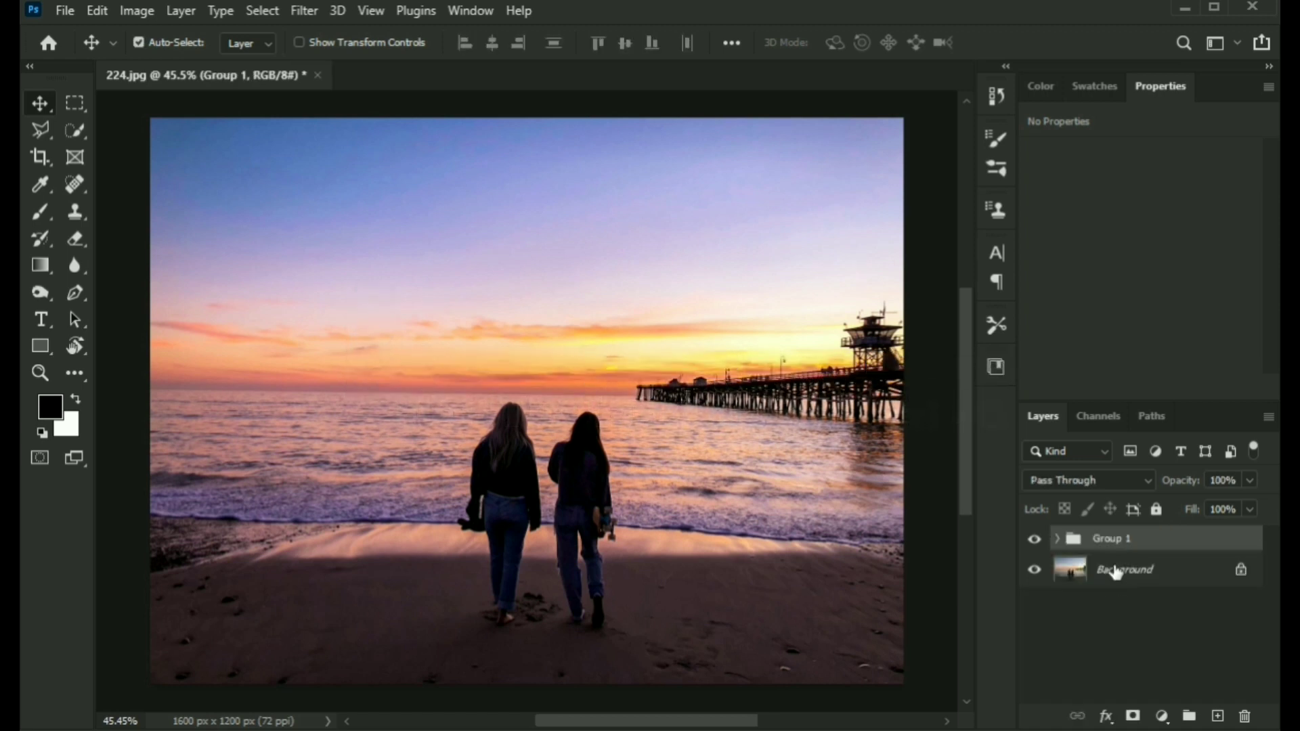
Inside the expanded group, add a Hue/Saturation adjustment above Curves with saturation +13 and lightness +1.
left_click(1044, 542)
left_click(1043, 542)
left_click(1036, 540)
left_click(1040, 541)
left_click(1057, 539)
left_click(1209, 587)
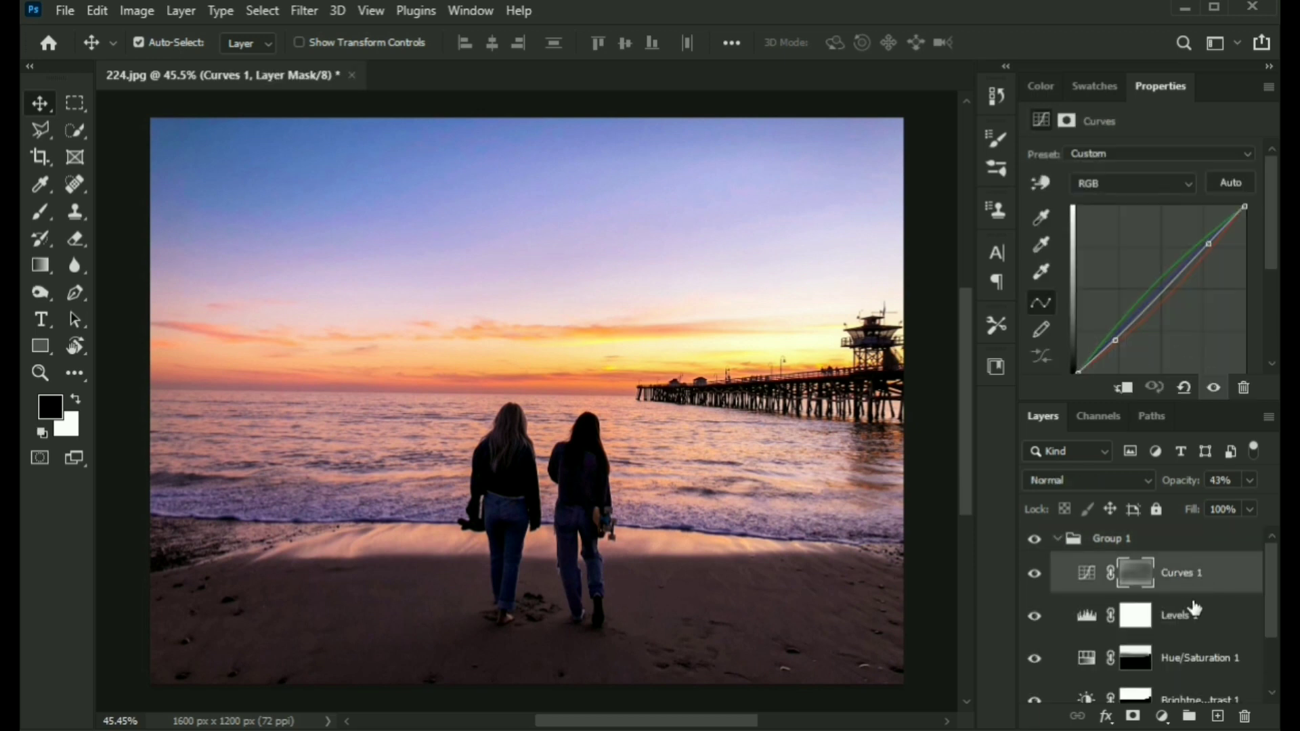
left_click(1163, 717)
left_click(1181, 521)
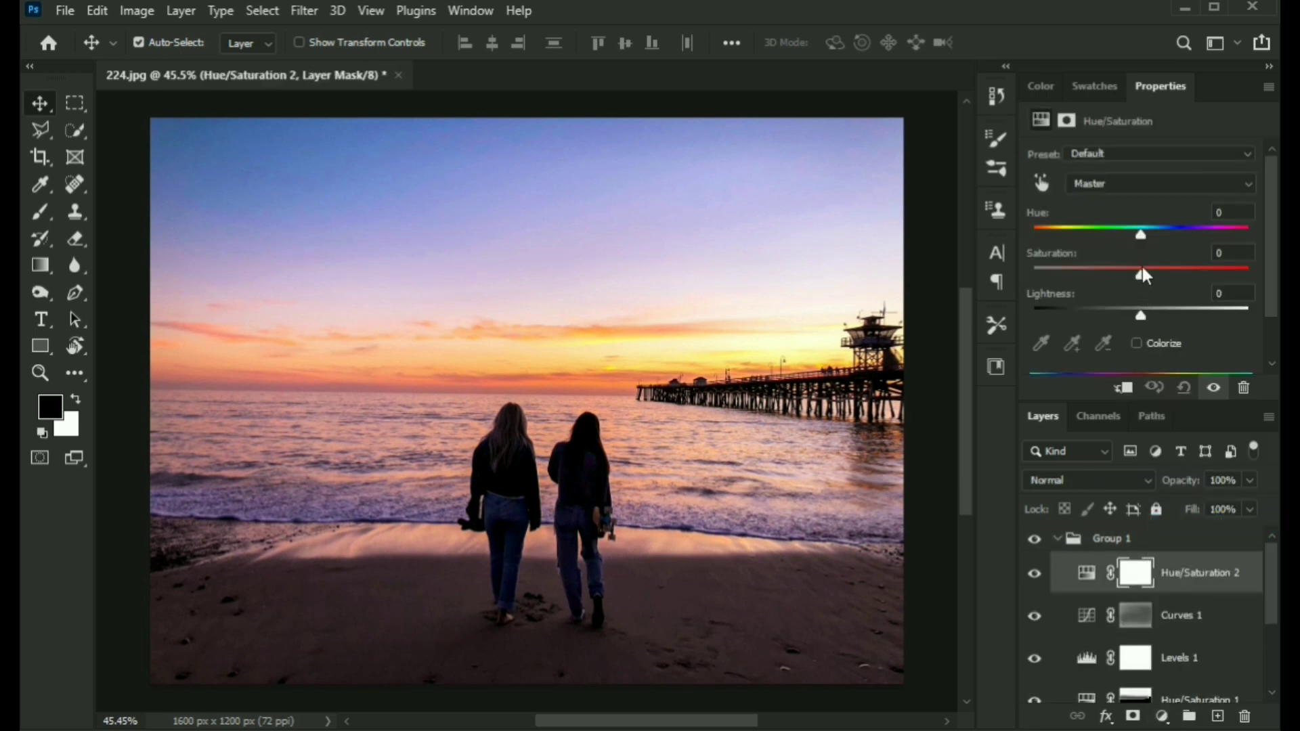
left_click_drag(1144, 271, 1144, 315)
left_click(1036, 575)
left_click(1037, 576)
left_click_drag(1151, 275, 1156, 275)
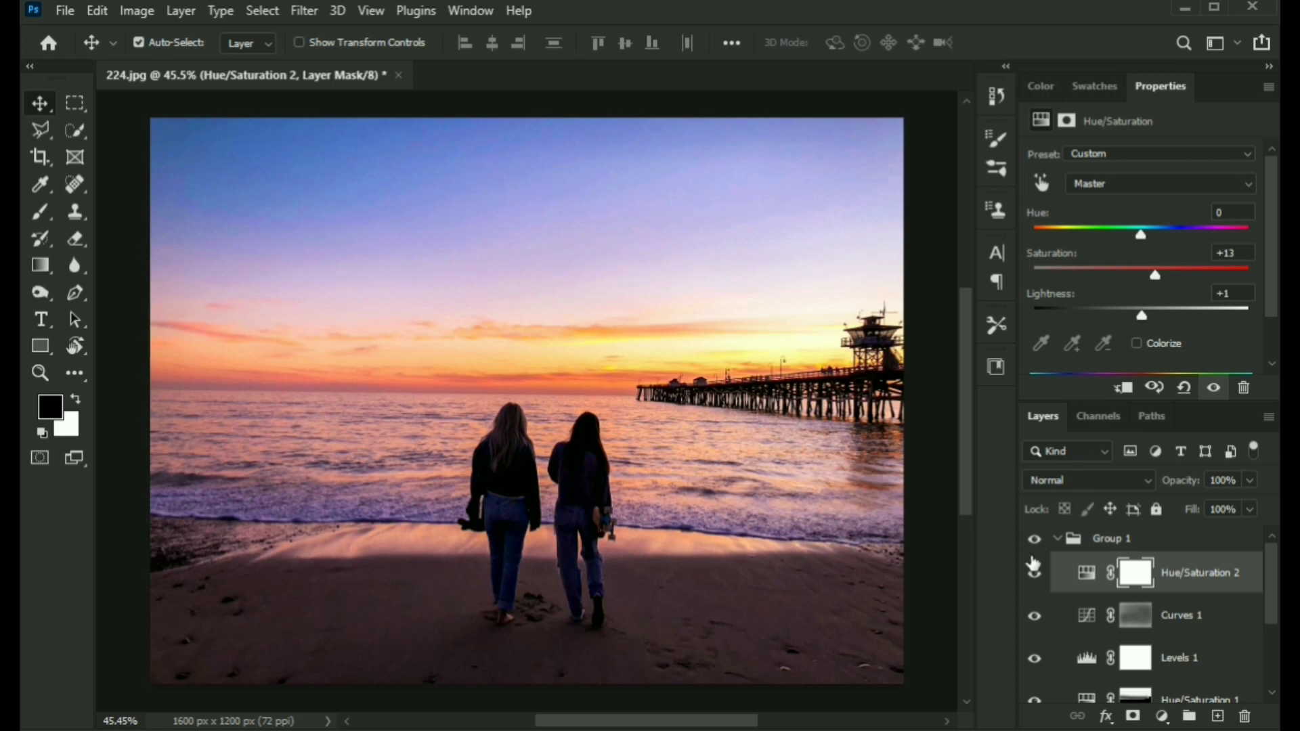
Set the new Hue/Saturation layer's opacity to 66% and collapse the group.
left_click(1035, 576)
left_click(1035, 576)
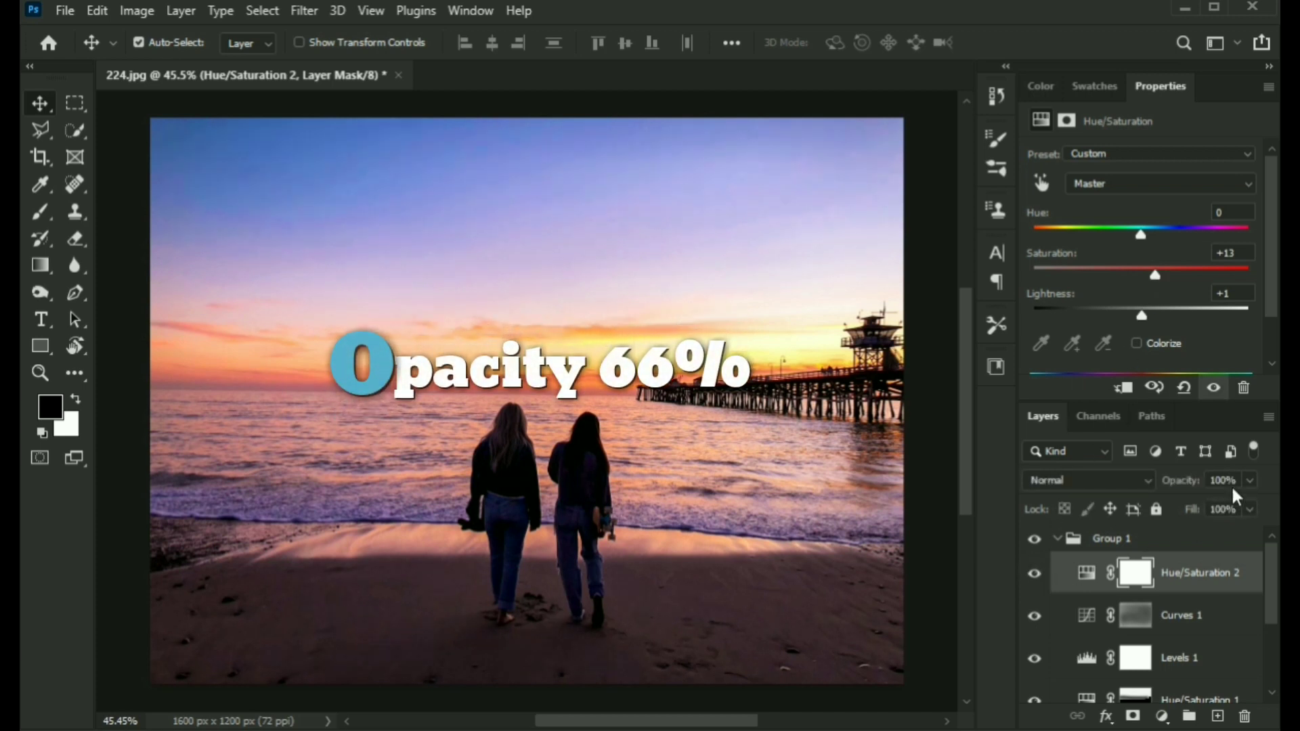
left_click(1247, 478)
left_click(1058, 542)
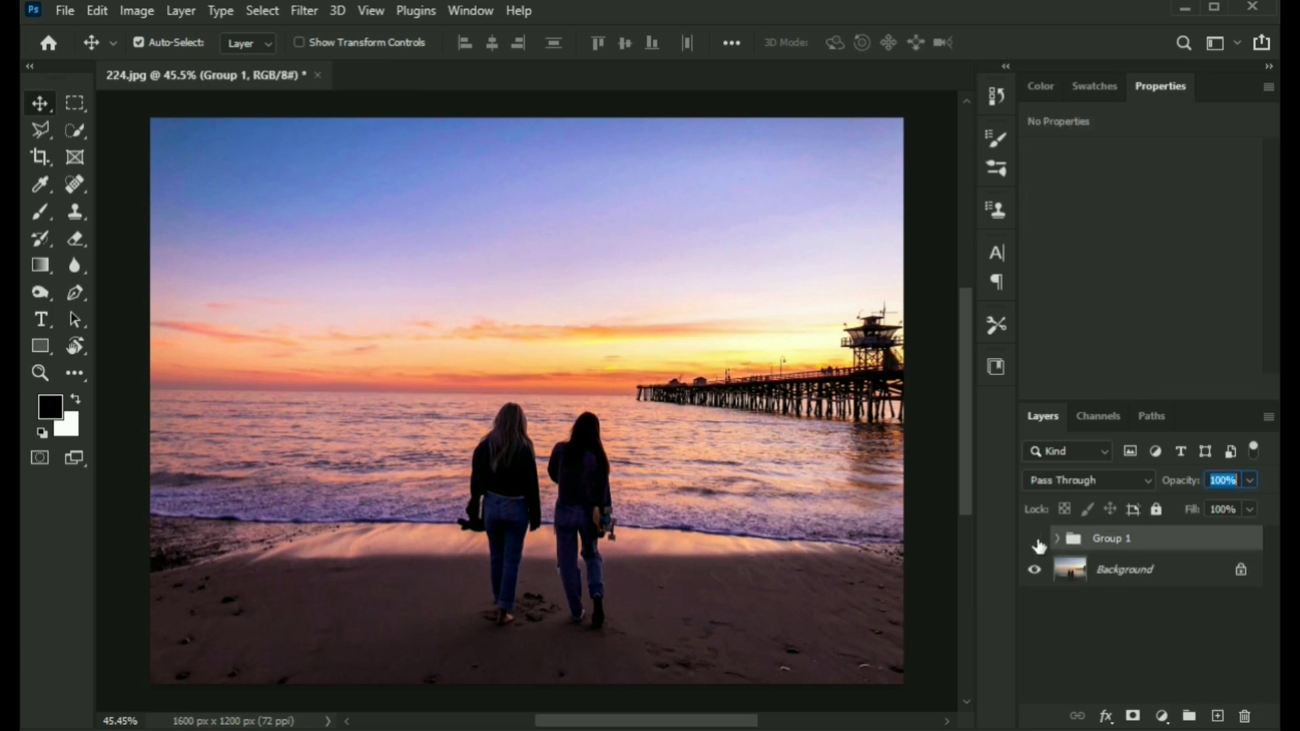
Toggle the group's visibility to compare the graded photo with the original.
left_click(1037, 540)
left_click(1036, 540)
left_click(1037, 541)
left_click(1036, 541)
left_click(1036, 541)
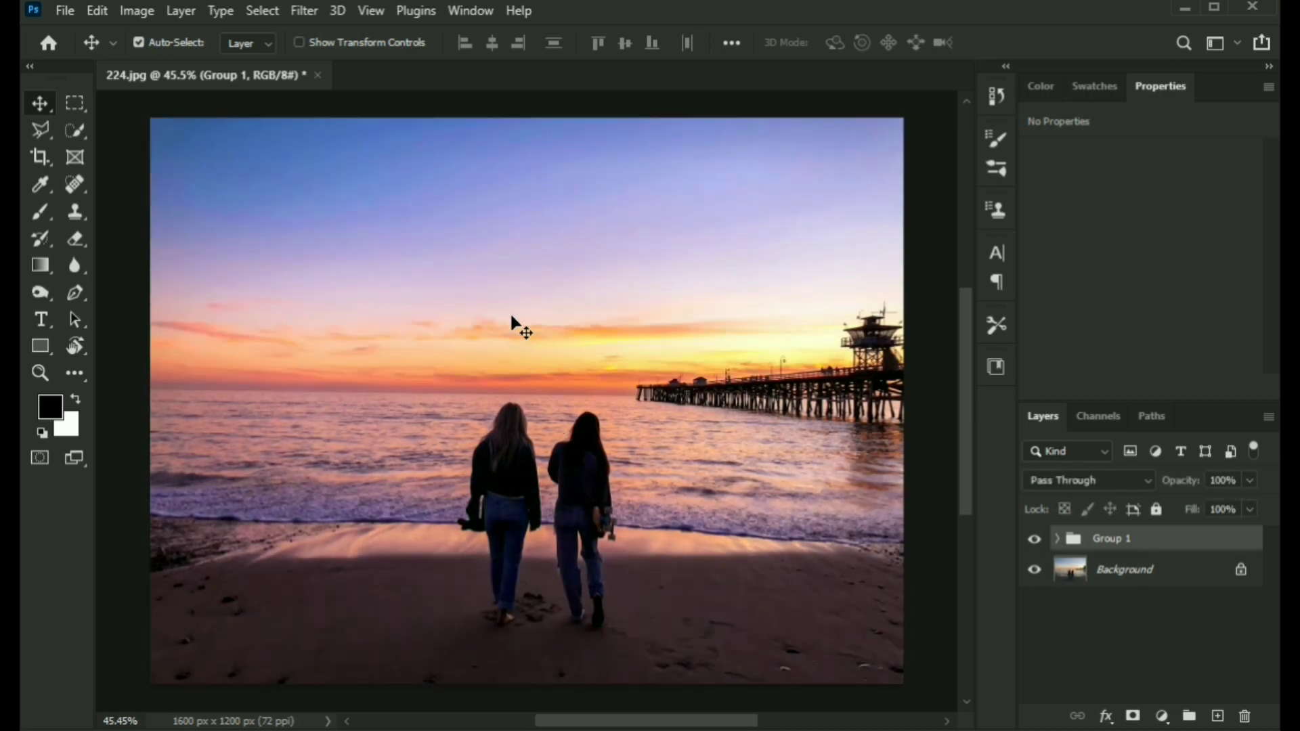